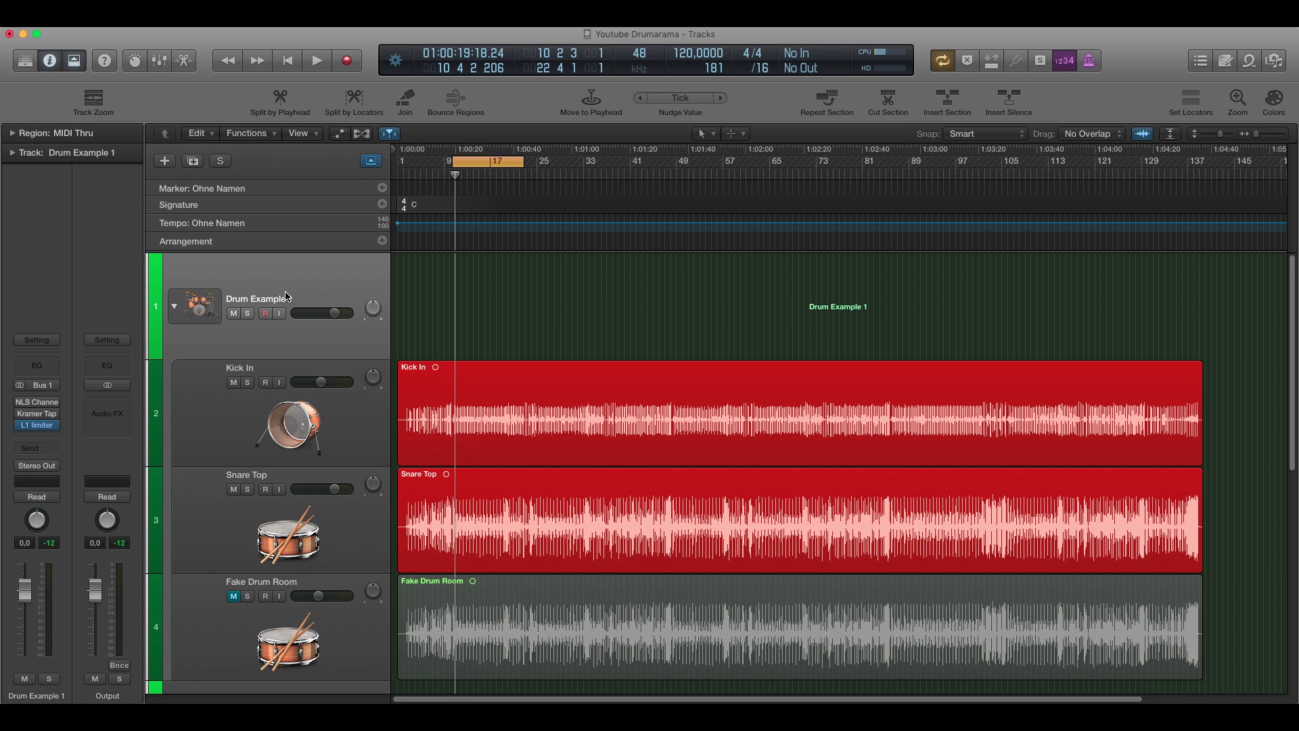
- Look over the tracks of both drum examples and play back Drum Example 1 with NLS Channel and Kramer Tape bypassed
scroll(411, 391, "down", 10)
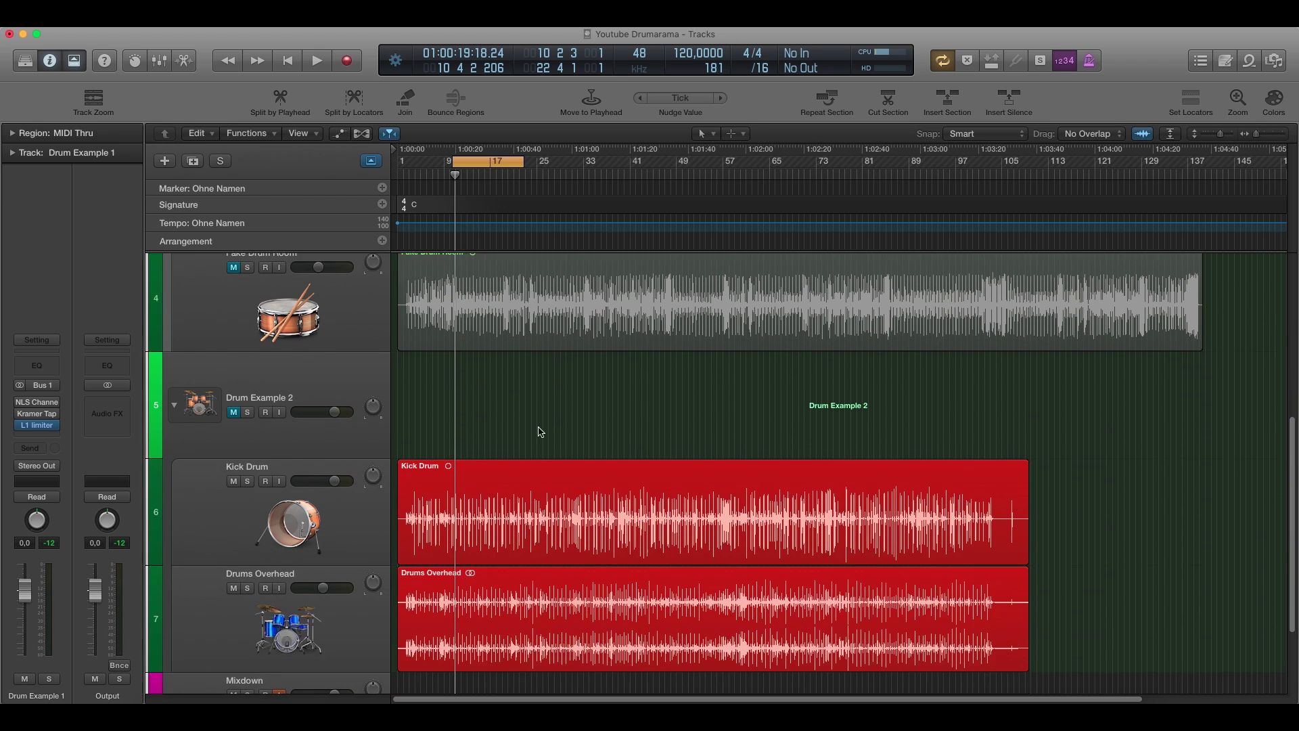
scroll(491, 472, "up", 10)
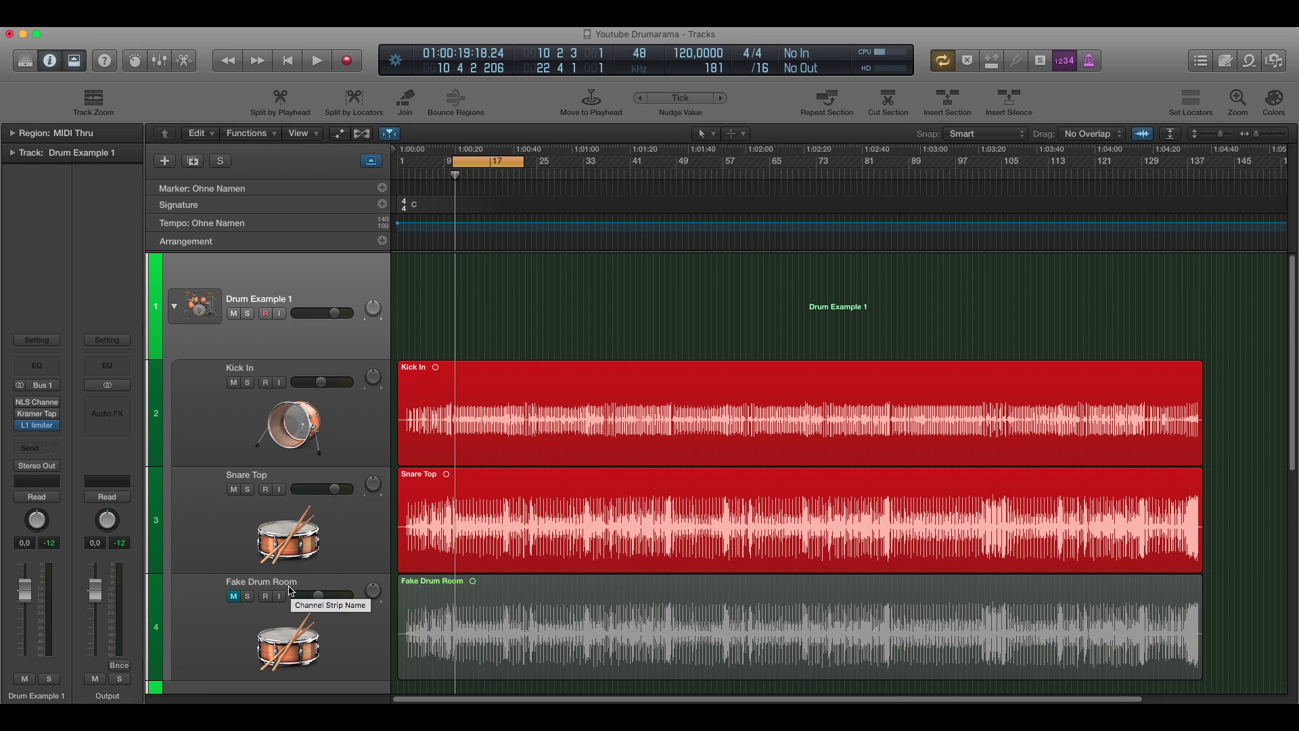
scroll(412, 548, "down", 10)
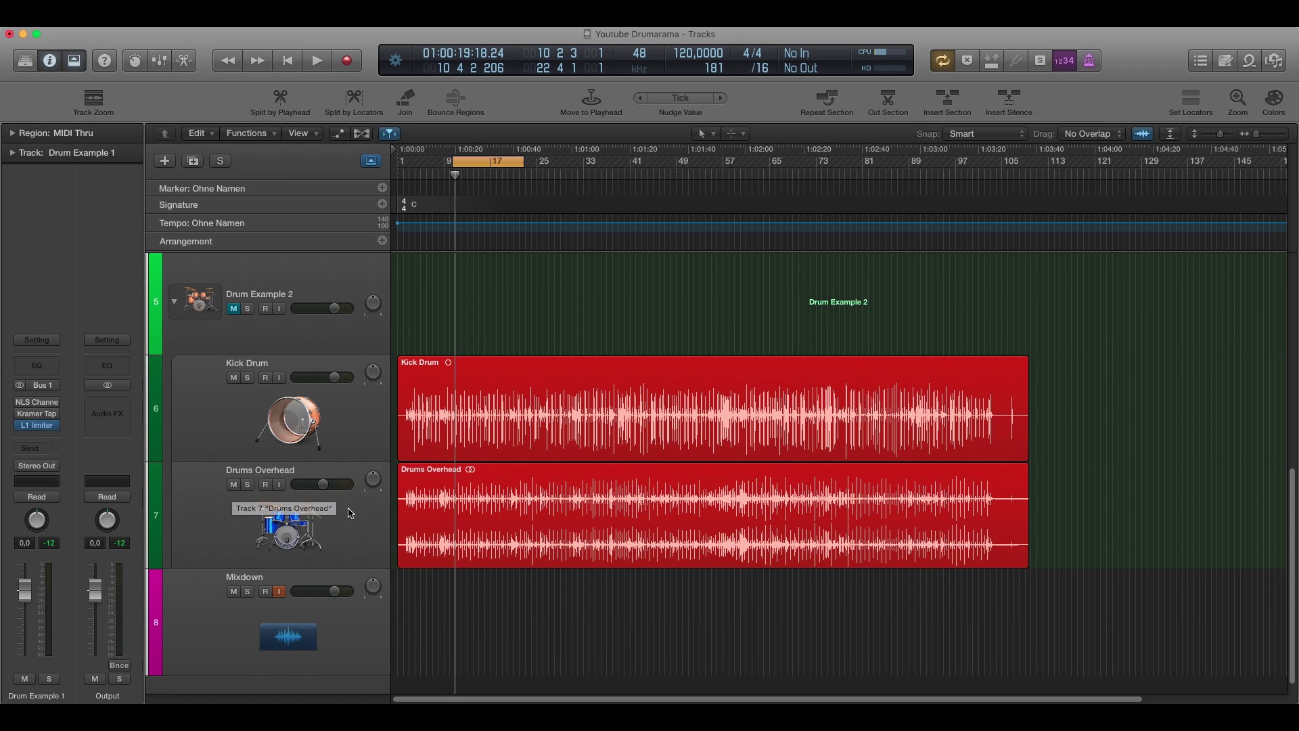
scroll(383, 527, "up", 10)
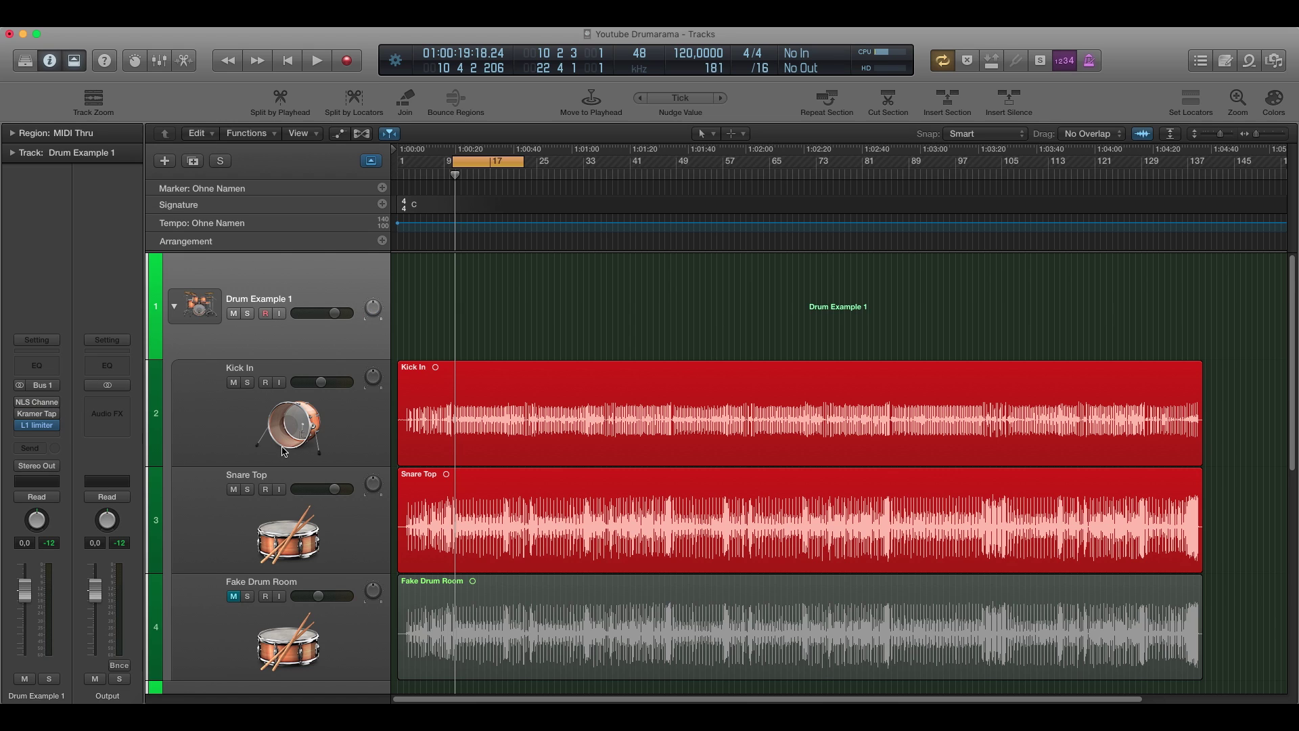
key("space")
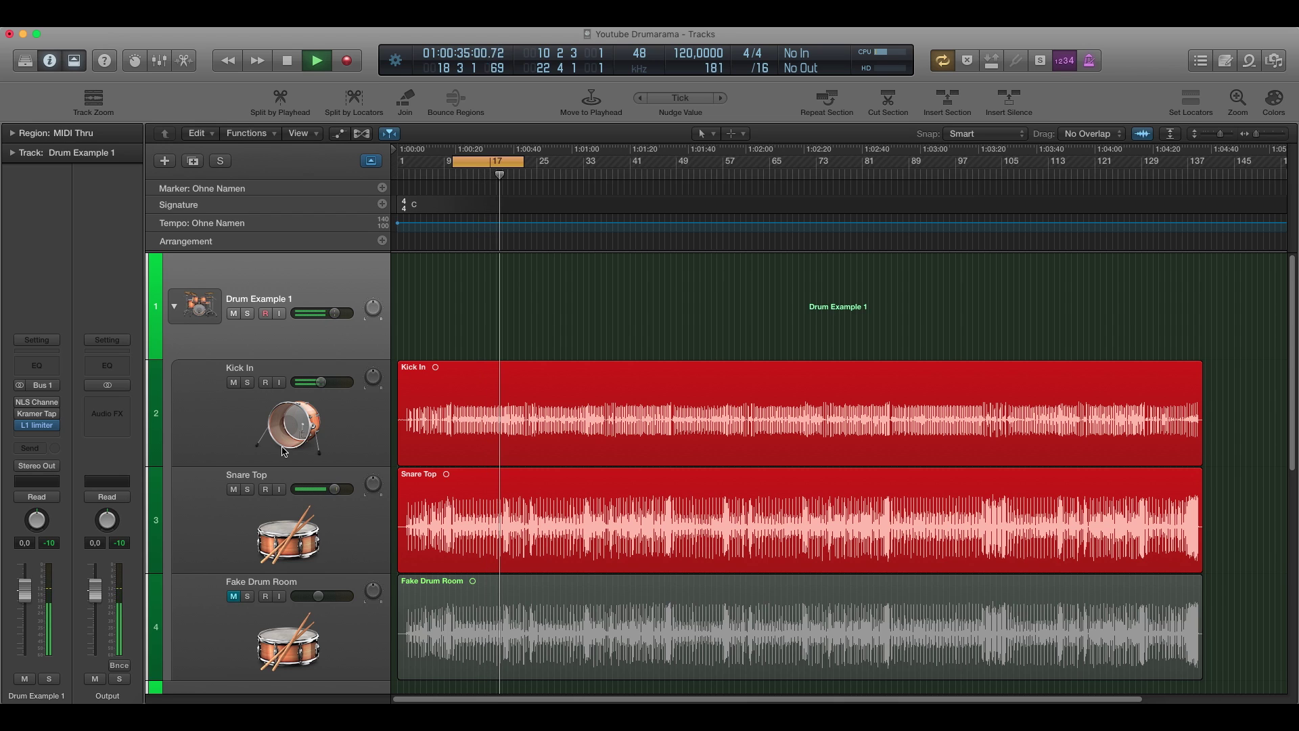
key("space")
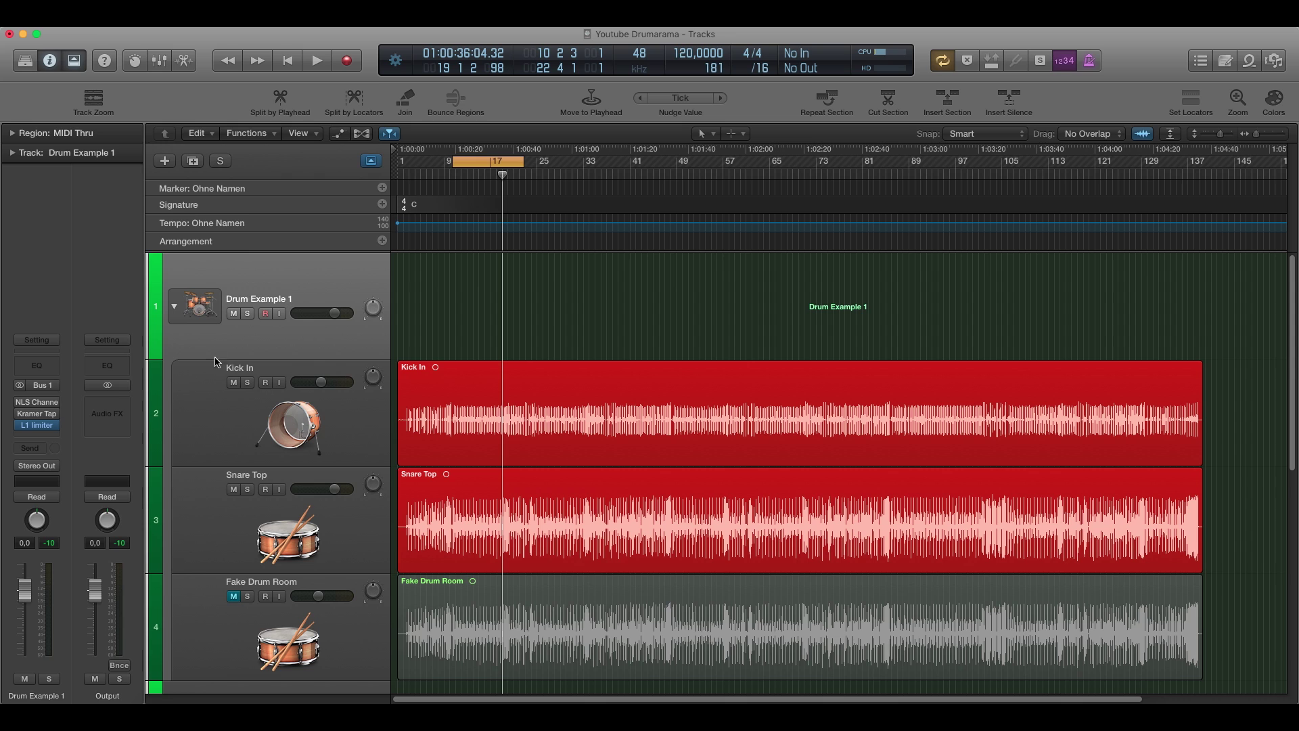
- Open the NLS Channel plug-in on the Drum Example 1 bus, place its window over the arrangement, and switch it on
left_click(39, 404)
left_click_drag(124, 73, 769, 133)
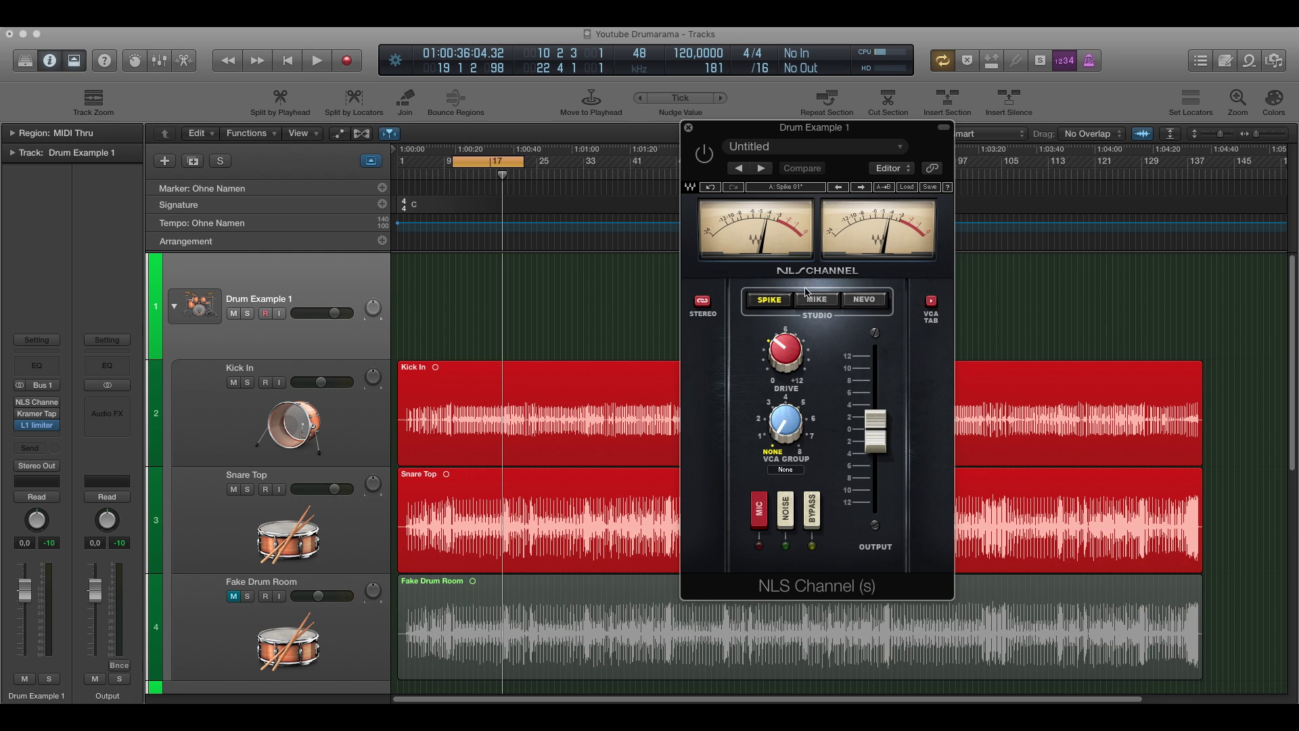
mouse_move(787, 345)
left_click(19, 402)
left_click(19, 413)
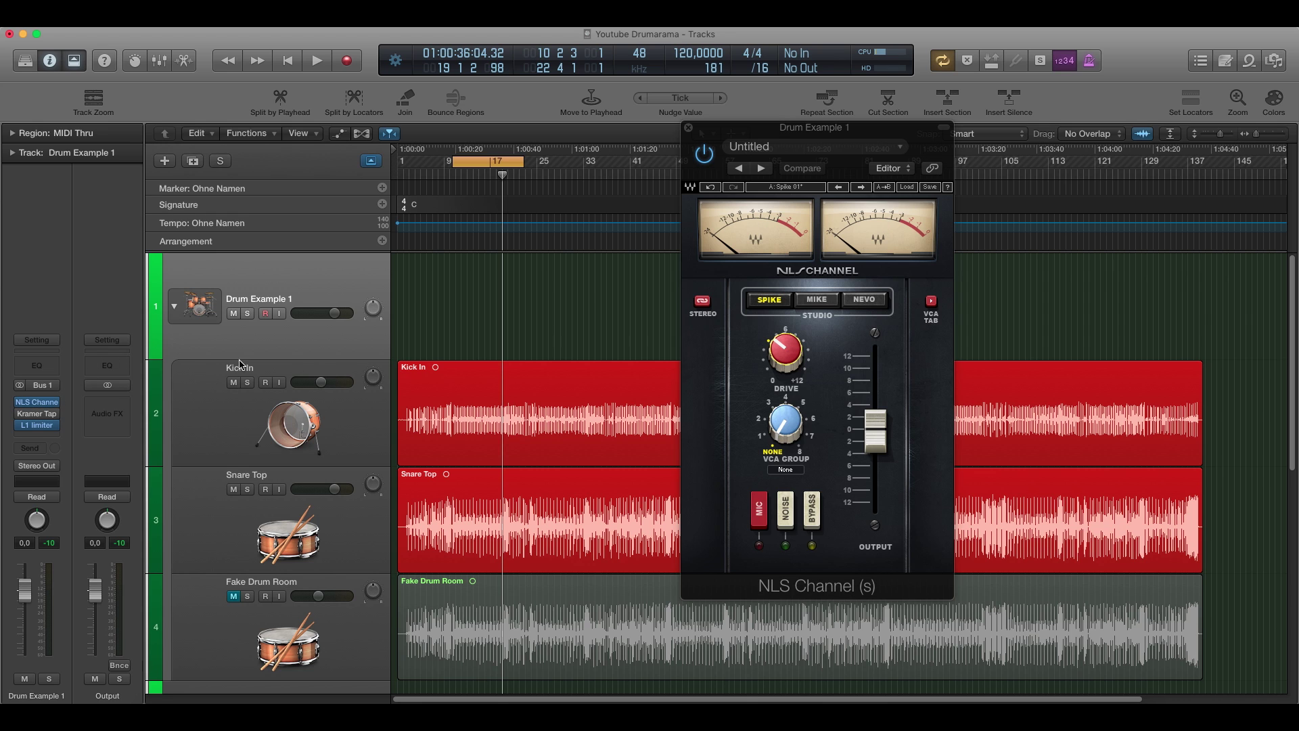
- Switch on the Kramer Tape plug-in on the Drum Example 1 bus and close both plug-in windows
left_click(37, 417)
left_click_drag(233, 110, 305, 169)
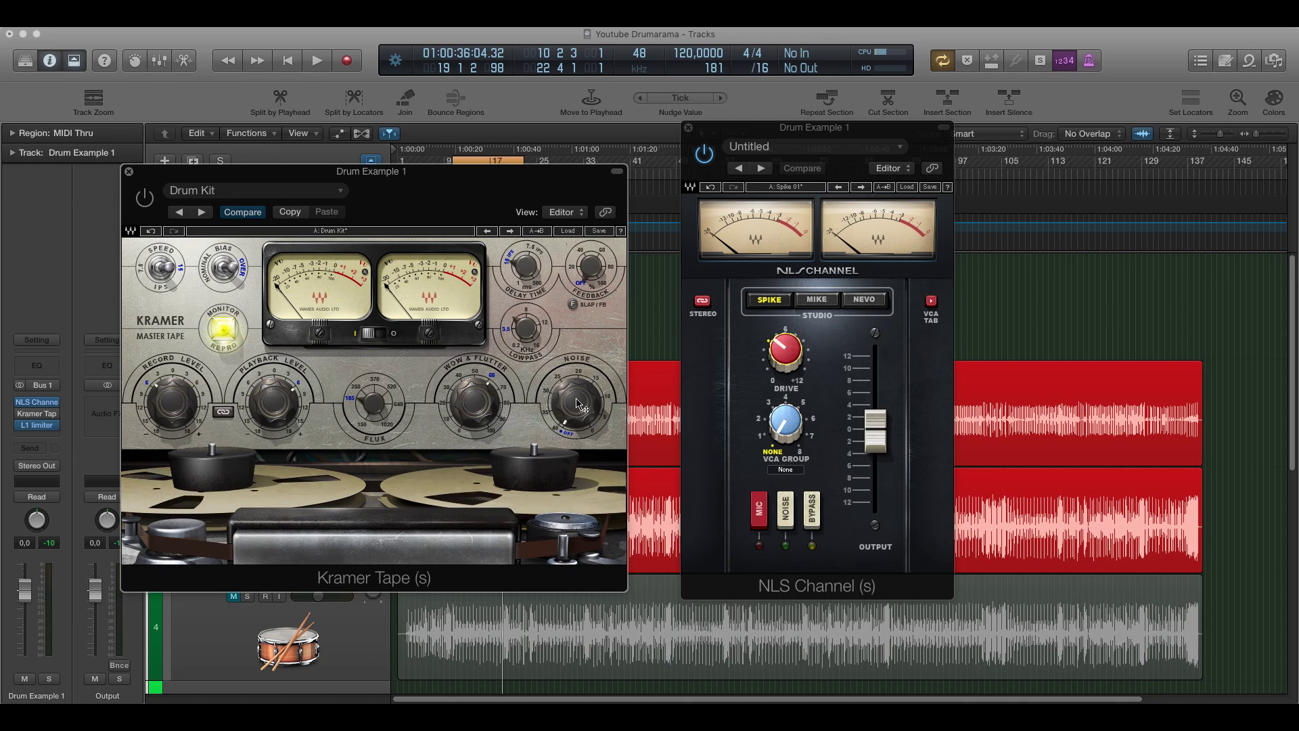
mouse_move(577, 400)
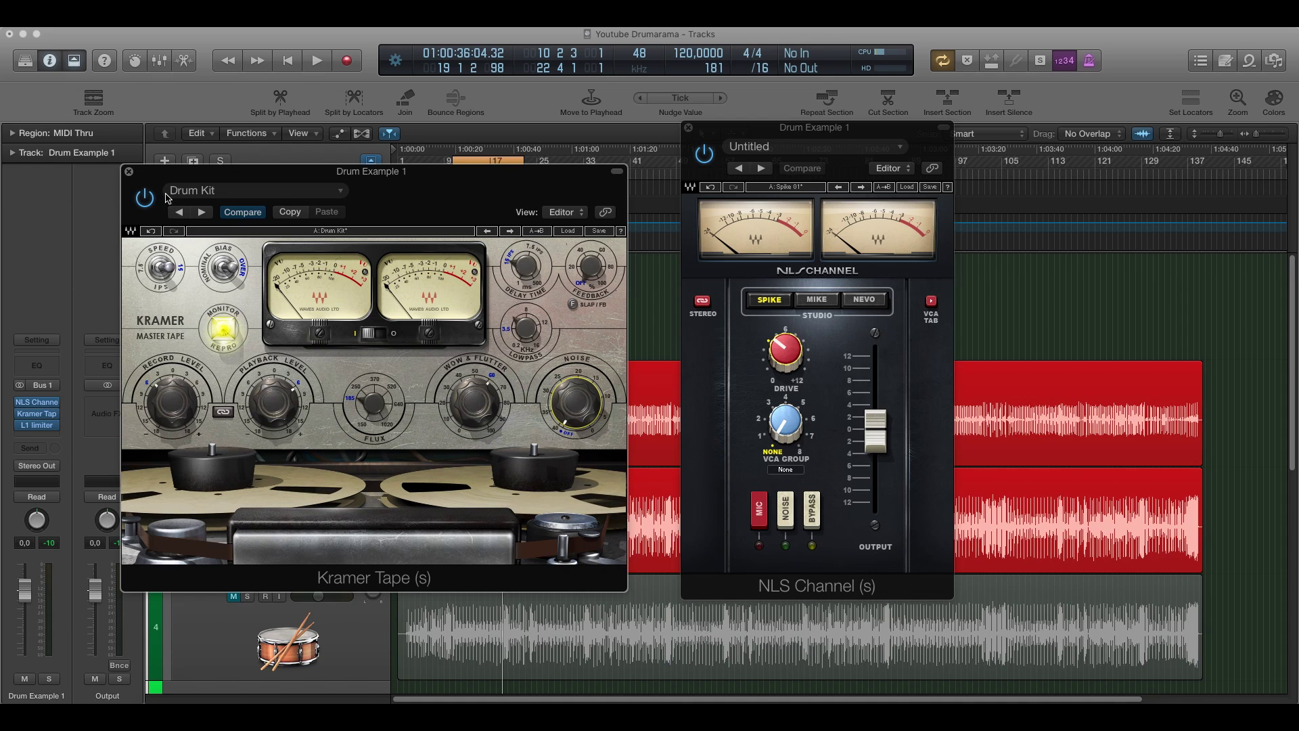
left_click(129, 171)
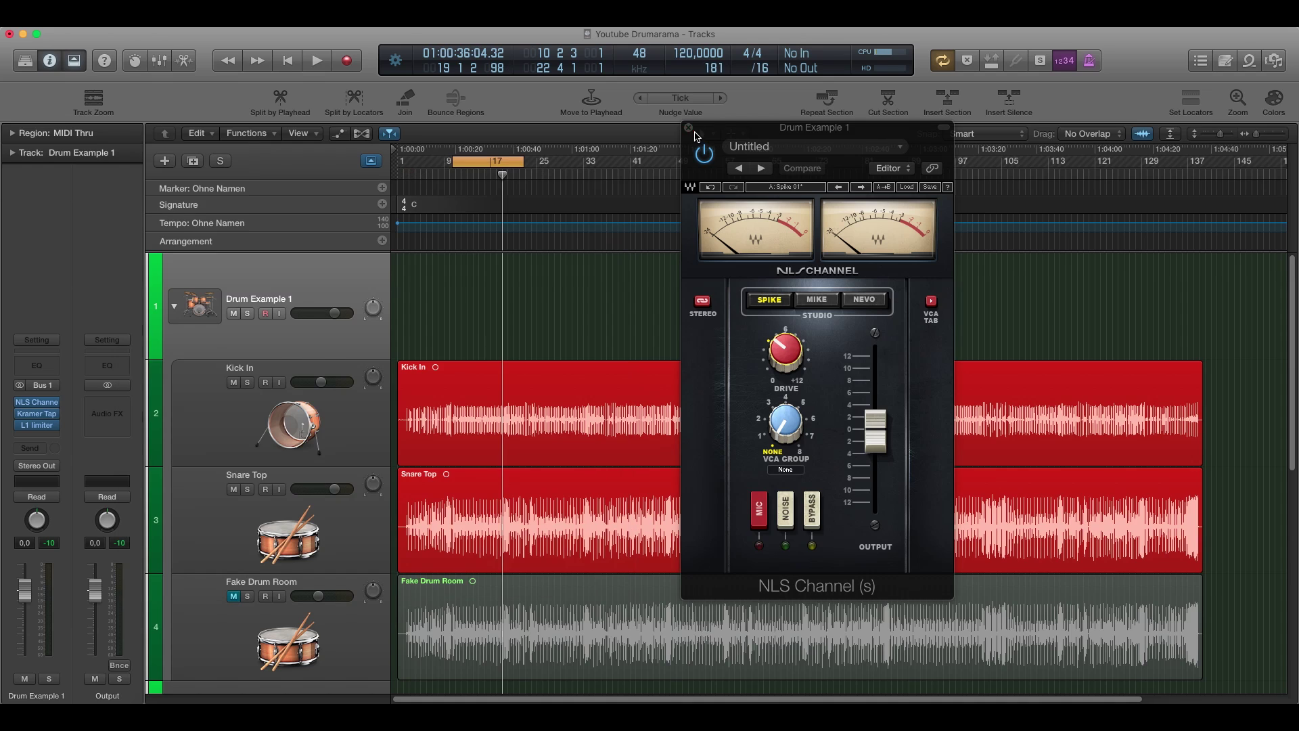
left_click(689, 129)
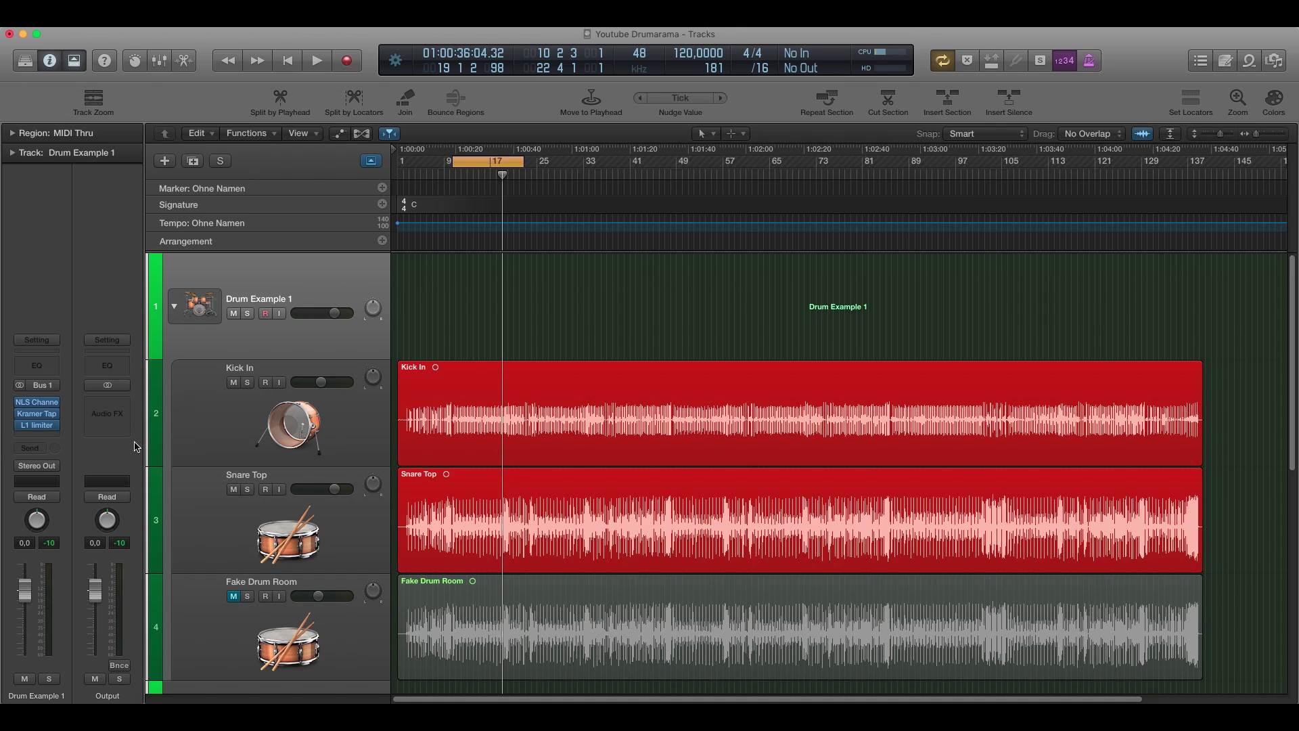
- Play back Drum Example 1, comparing the sound with NLS Channel and Kramer Tape active and bypassed, leaving both active
key("space")
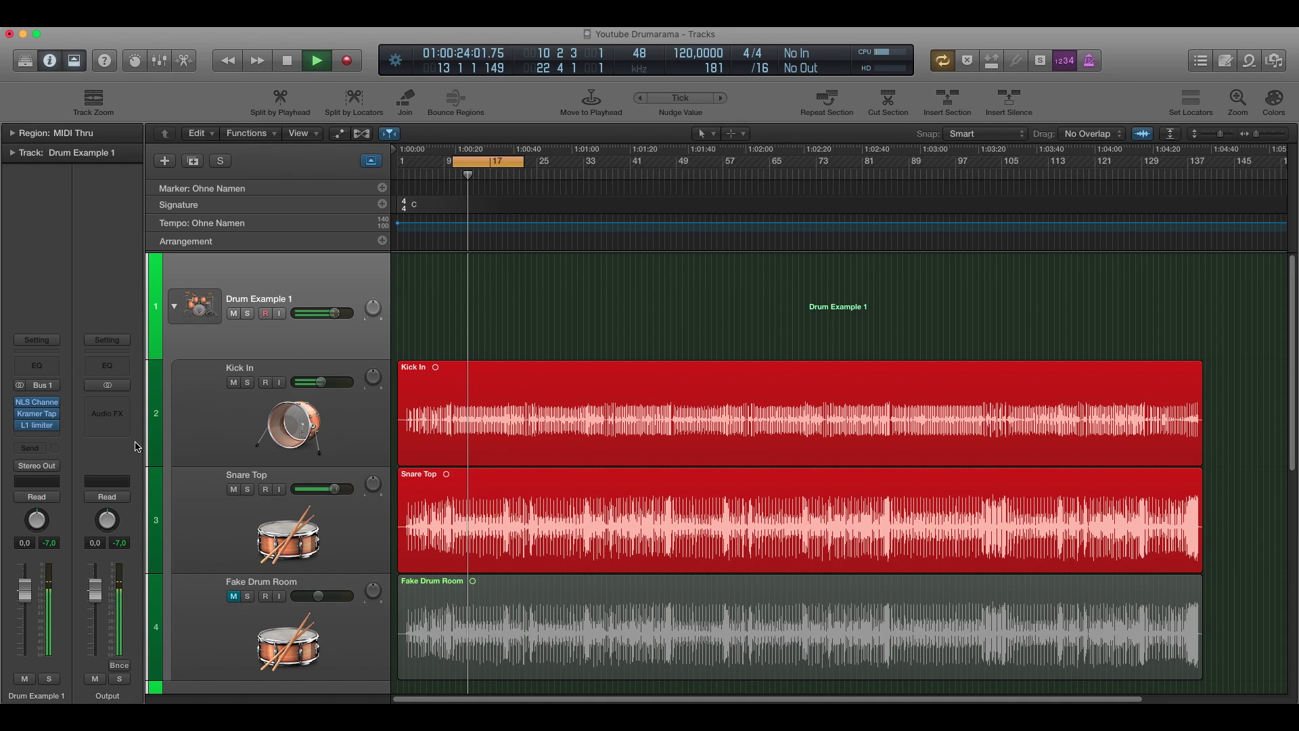
mouse_move(20, 402)
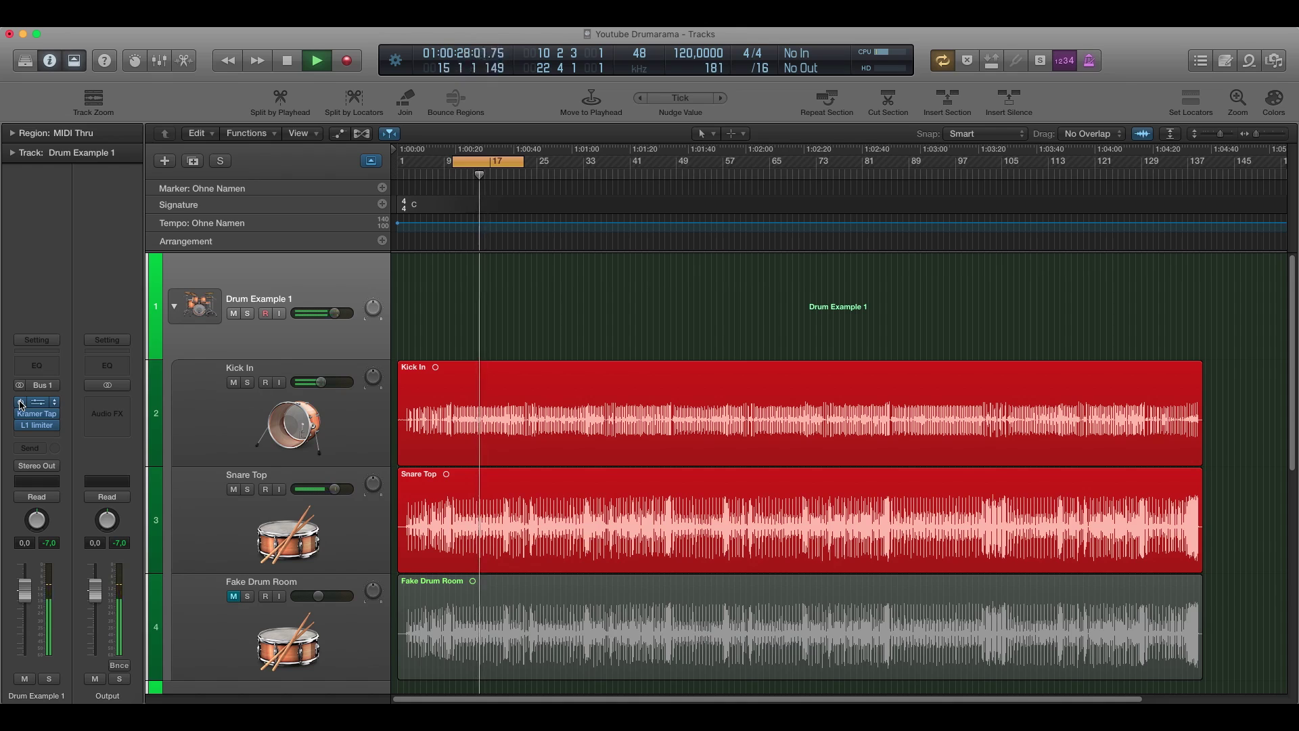
left_click(20, 402)
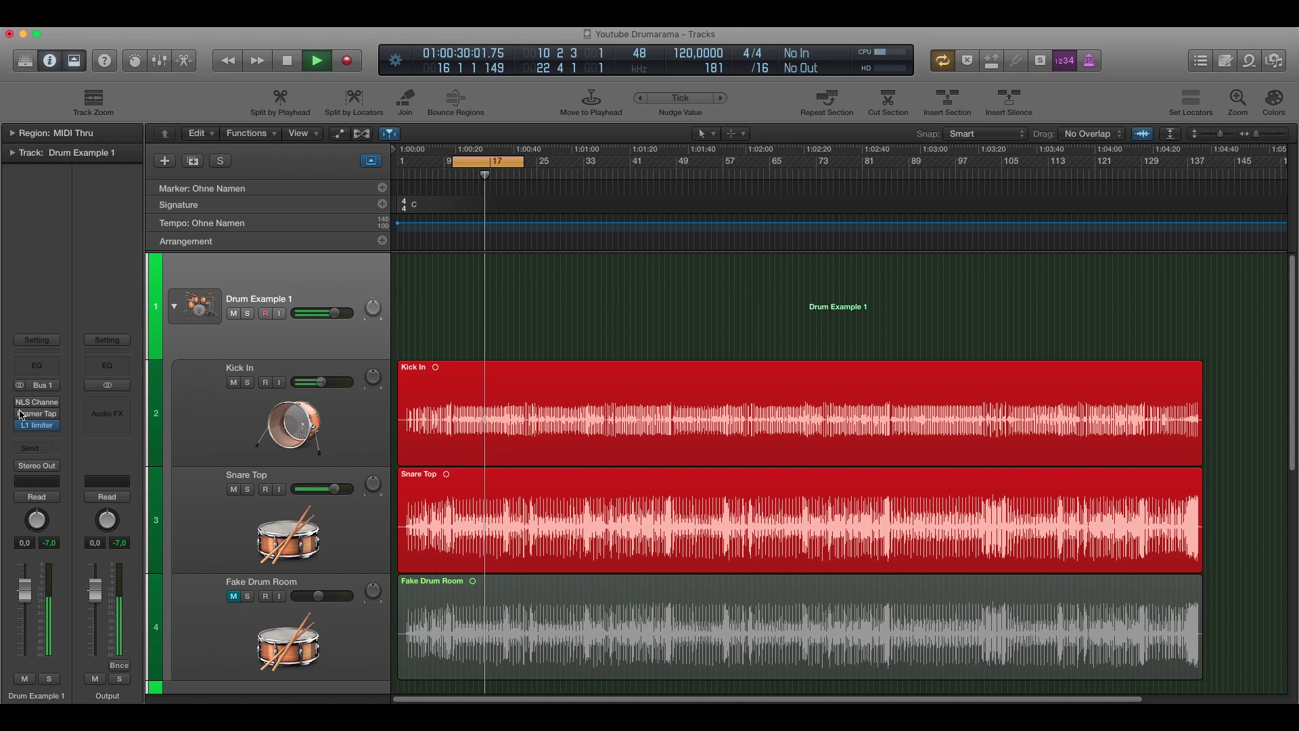
mouse_move(21, 405)
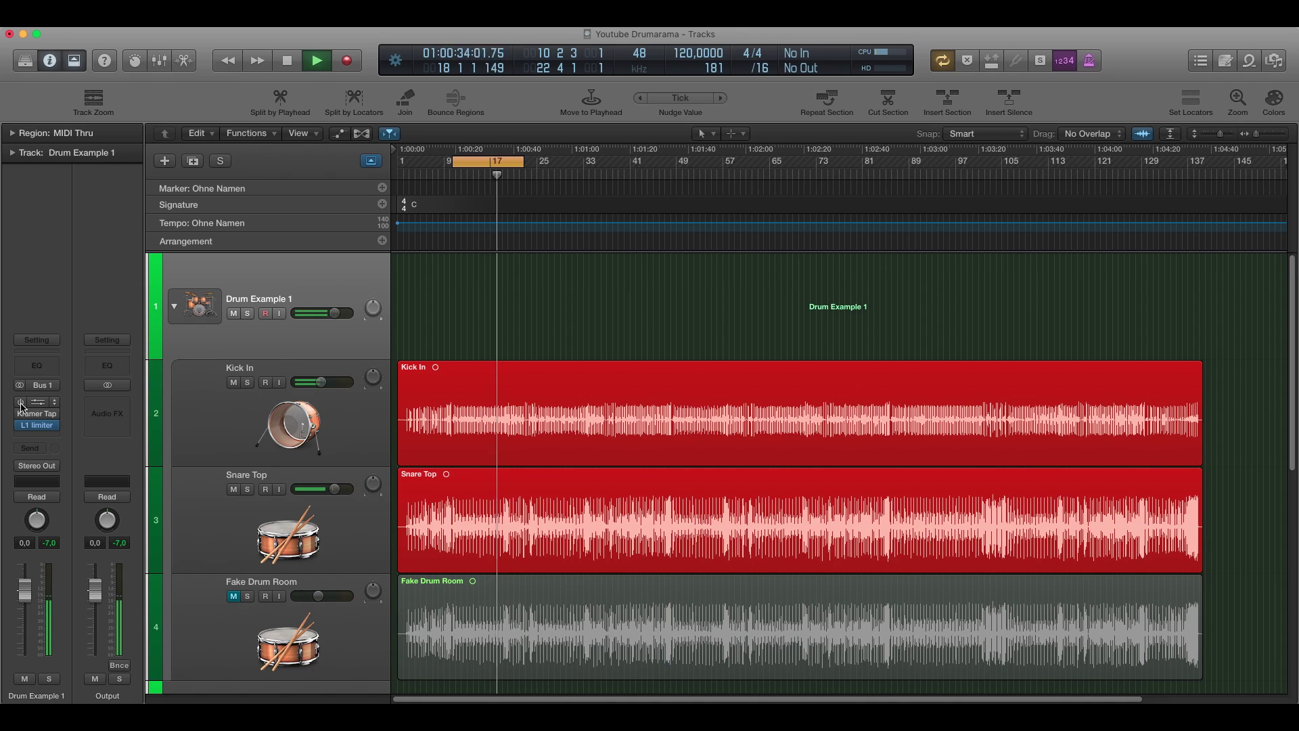
left_click(20, 402)
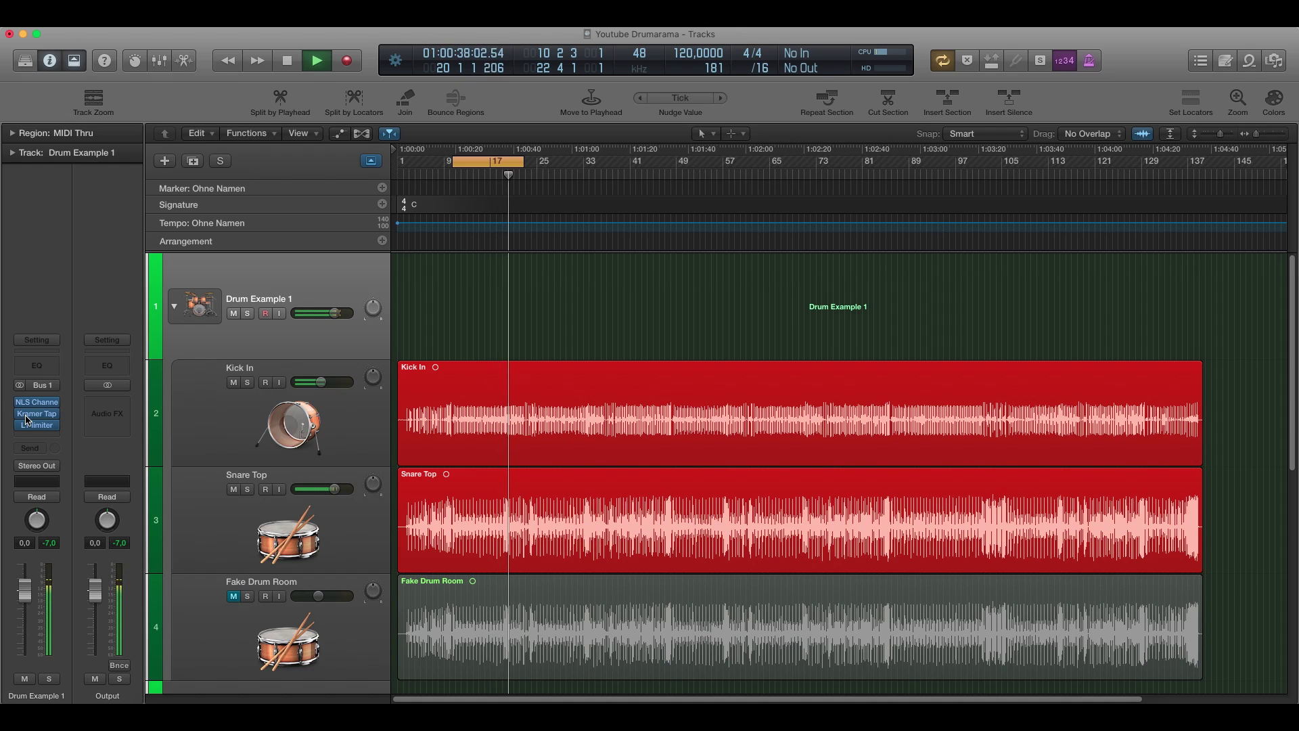
key("space")
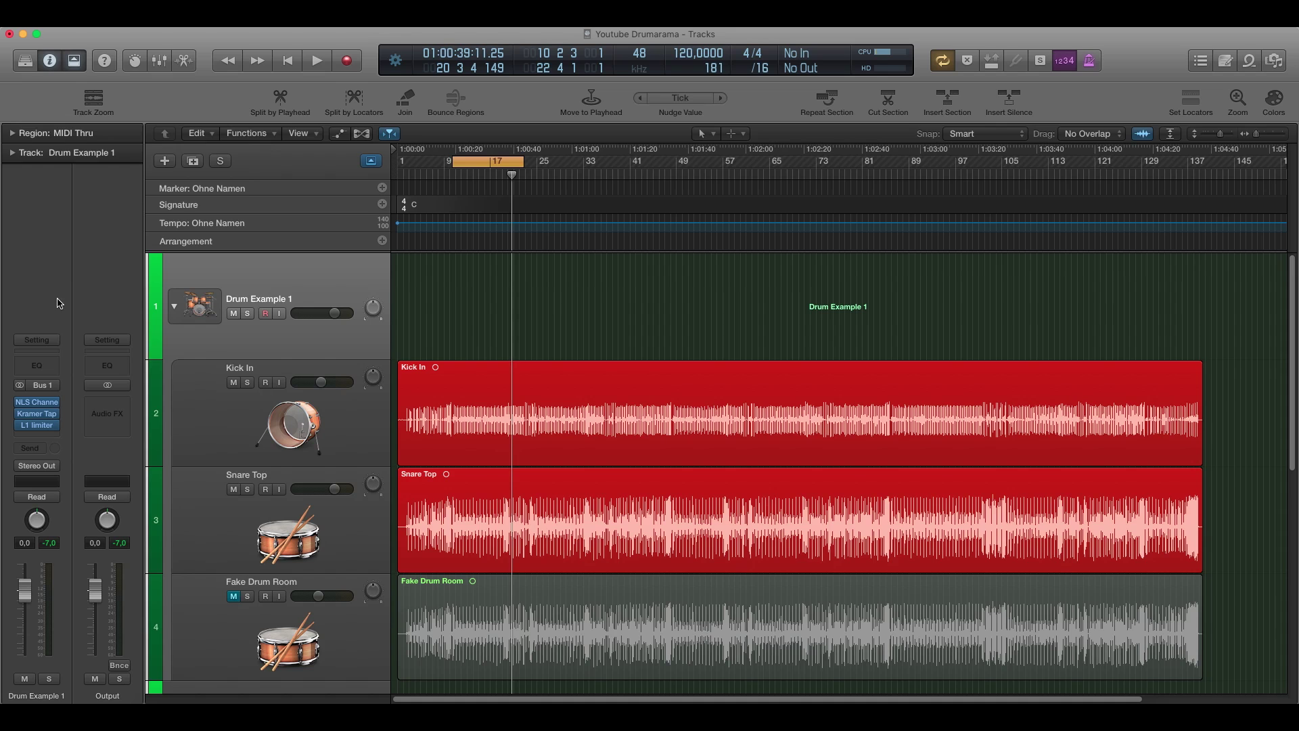
- Inspect the Kramer Tape settings on the Drum Example 1 bus and close the plug-in window
left_click(34, 415)
left_click_drag(157, 176, 325, 160)
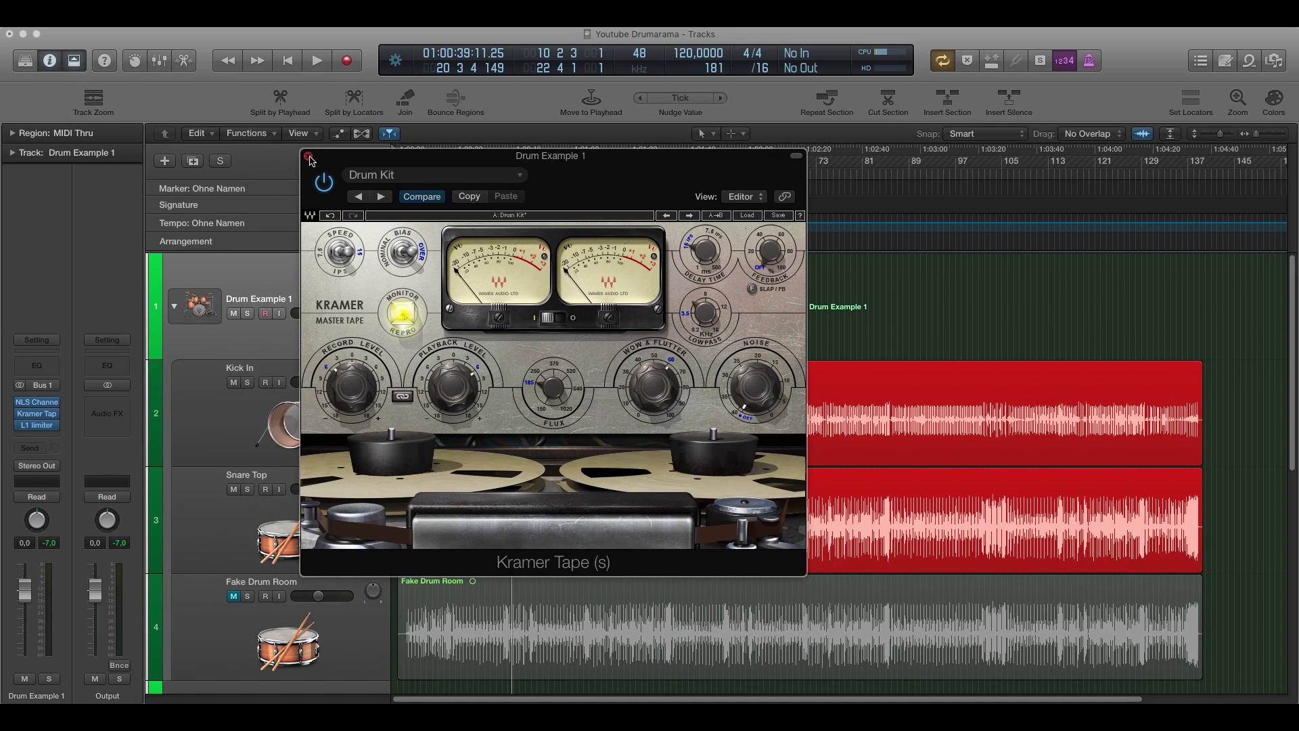
left_click(308, 157)
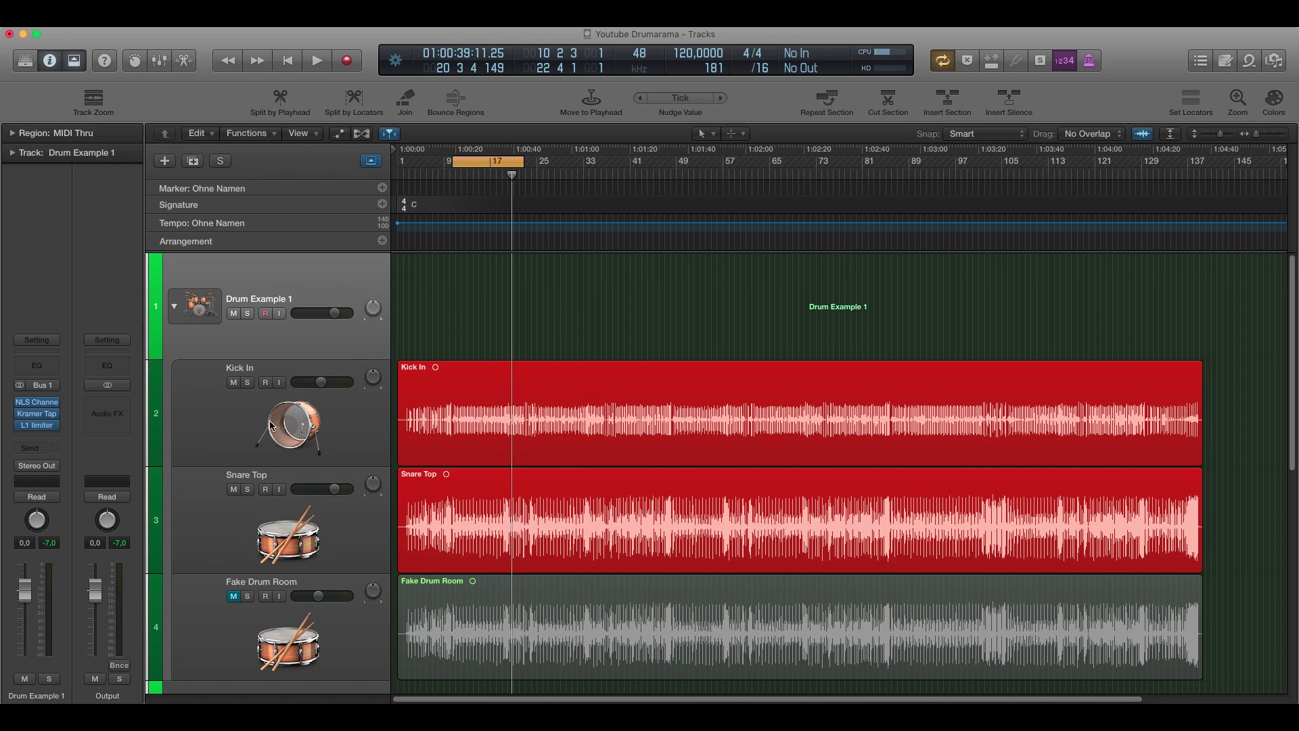
- Mute the Snare Top track and audition the Kick In track with its own plug-ins bypassed
left_click(241, 432)
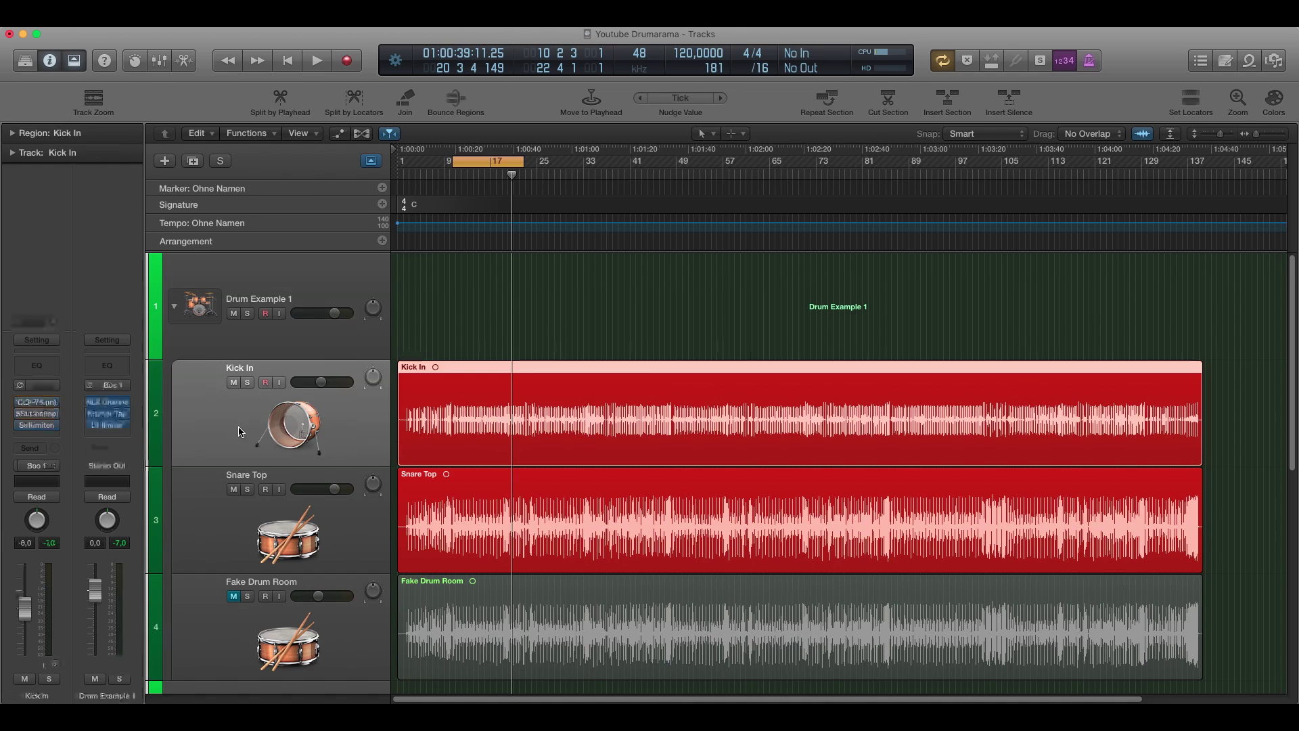
left_click(234, 489)
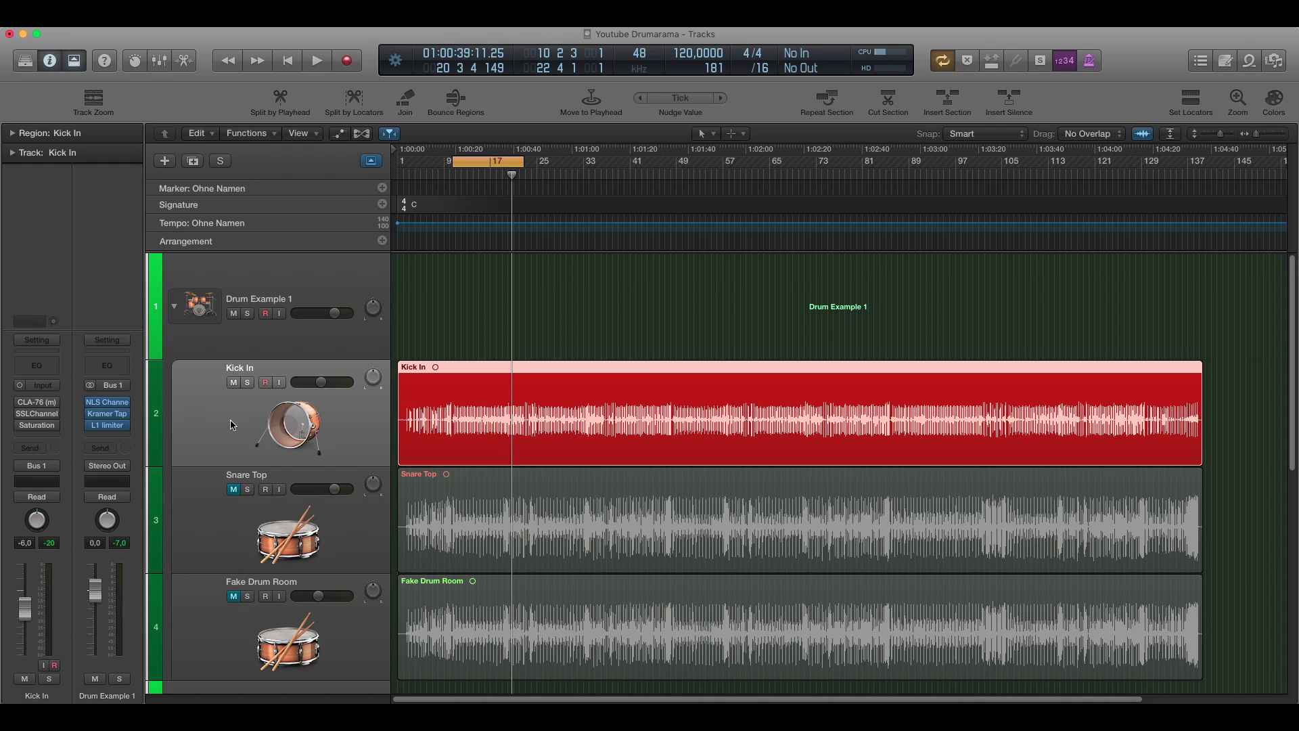
key("space")
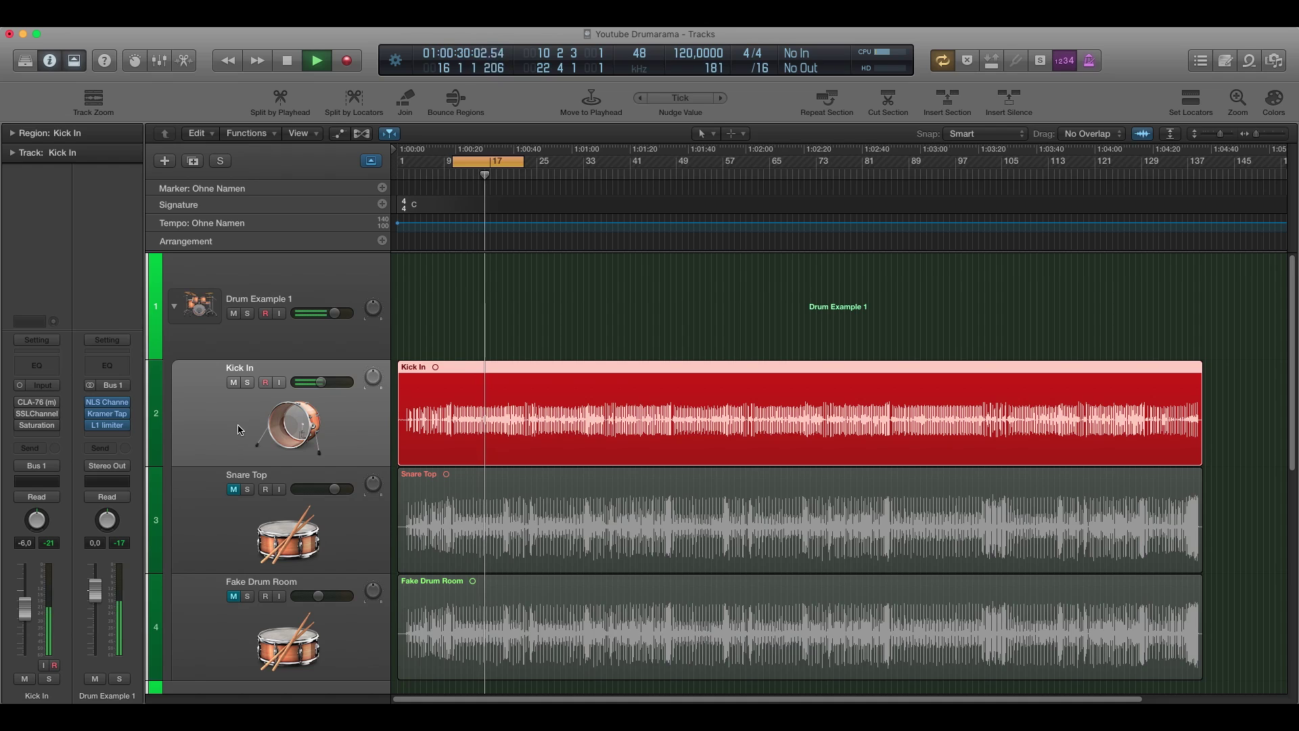
key("space")
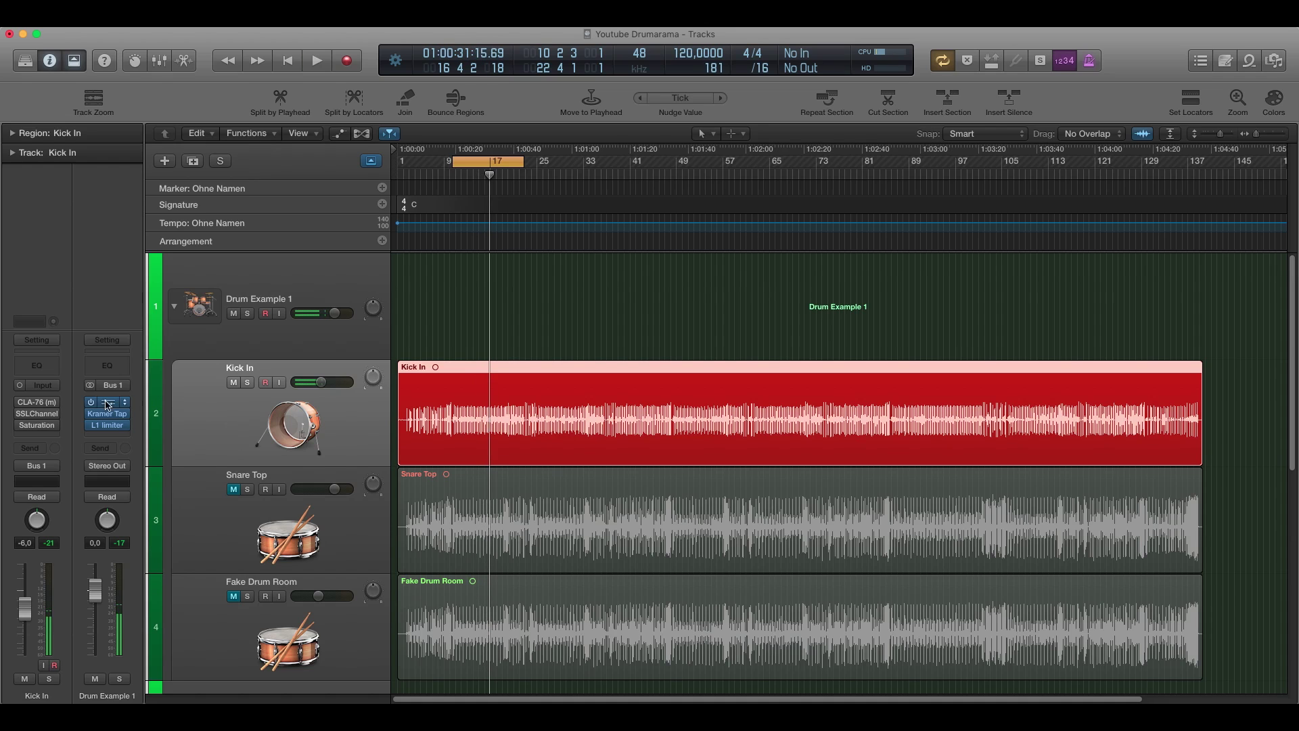
- Open the CLA-76 compressor on the Kick In track, move its window clear of the channel strips, and switch it on
left_click(44, 403)
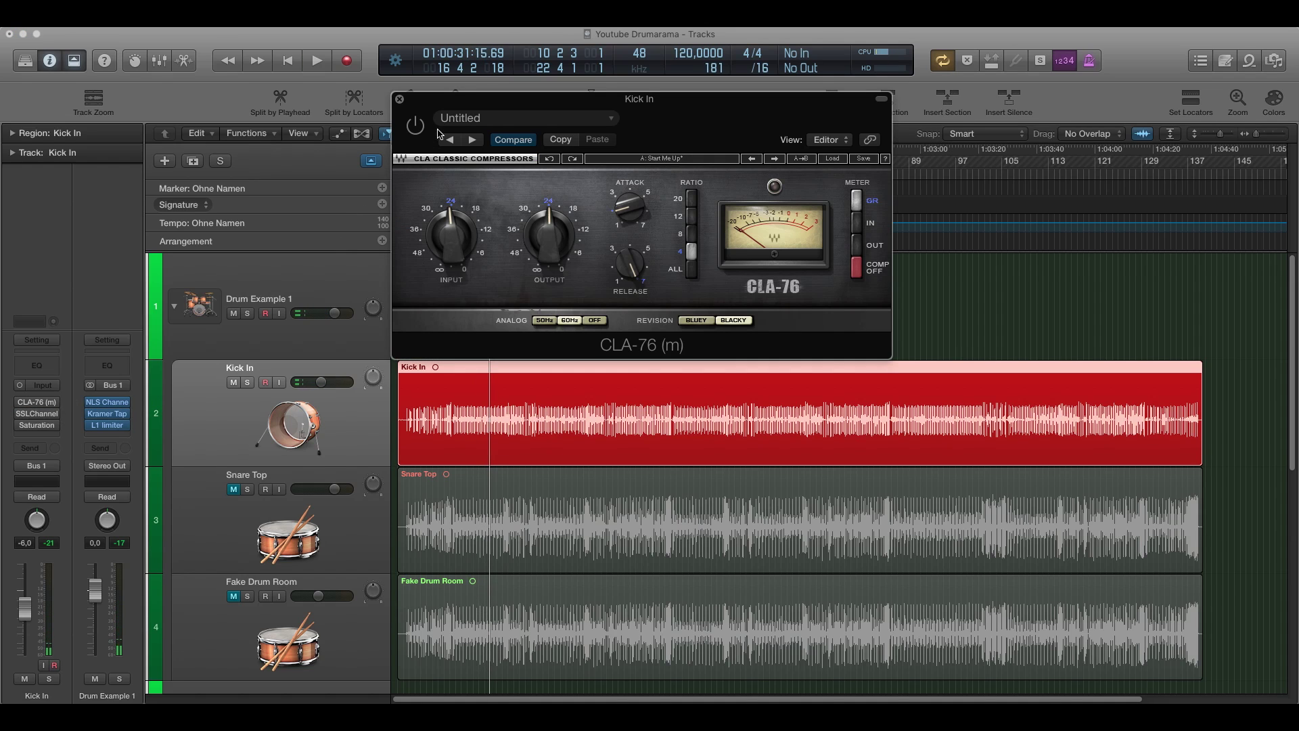
left_click_drag(465, 108, 640, 191)
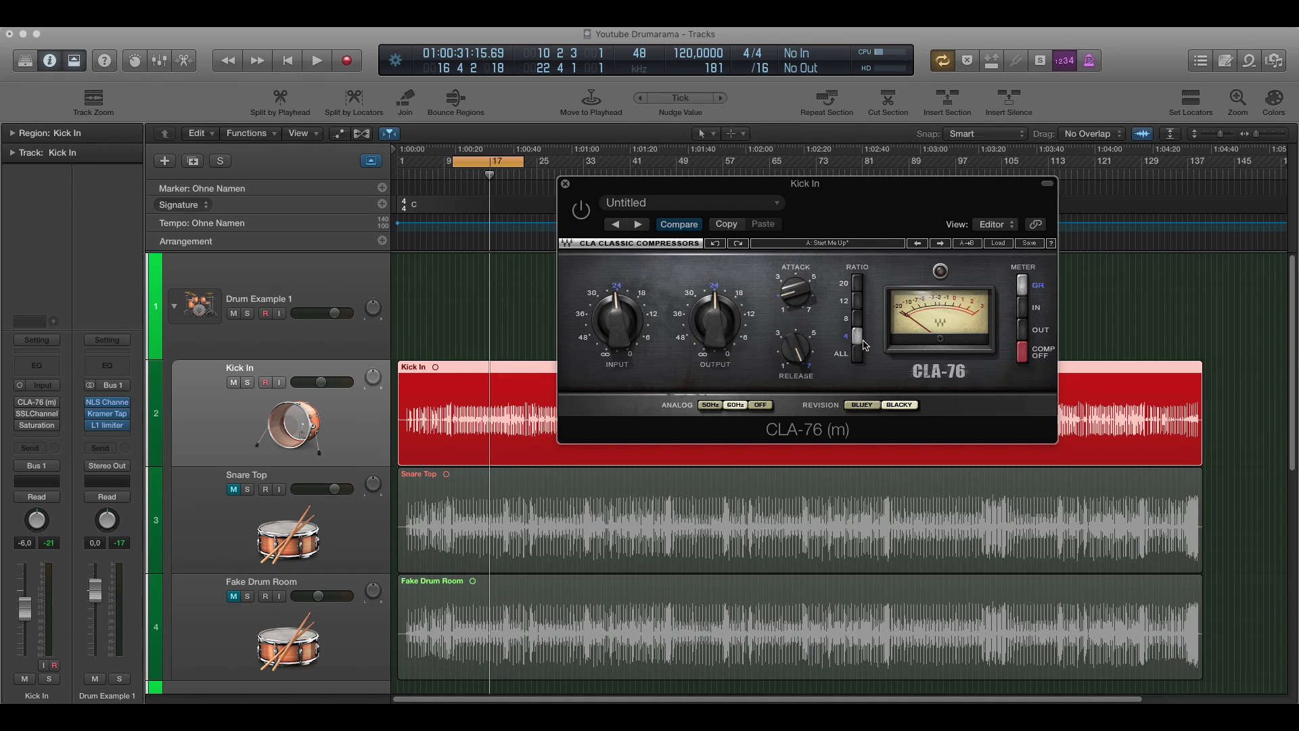
left_click(583, 211)
- Play back the kick, comparing CLA-76 active and bypassed, leave it active, and close its window
key("space")
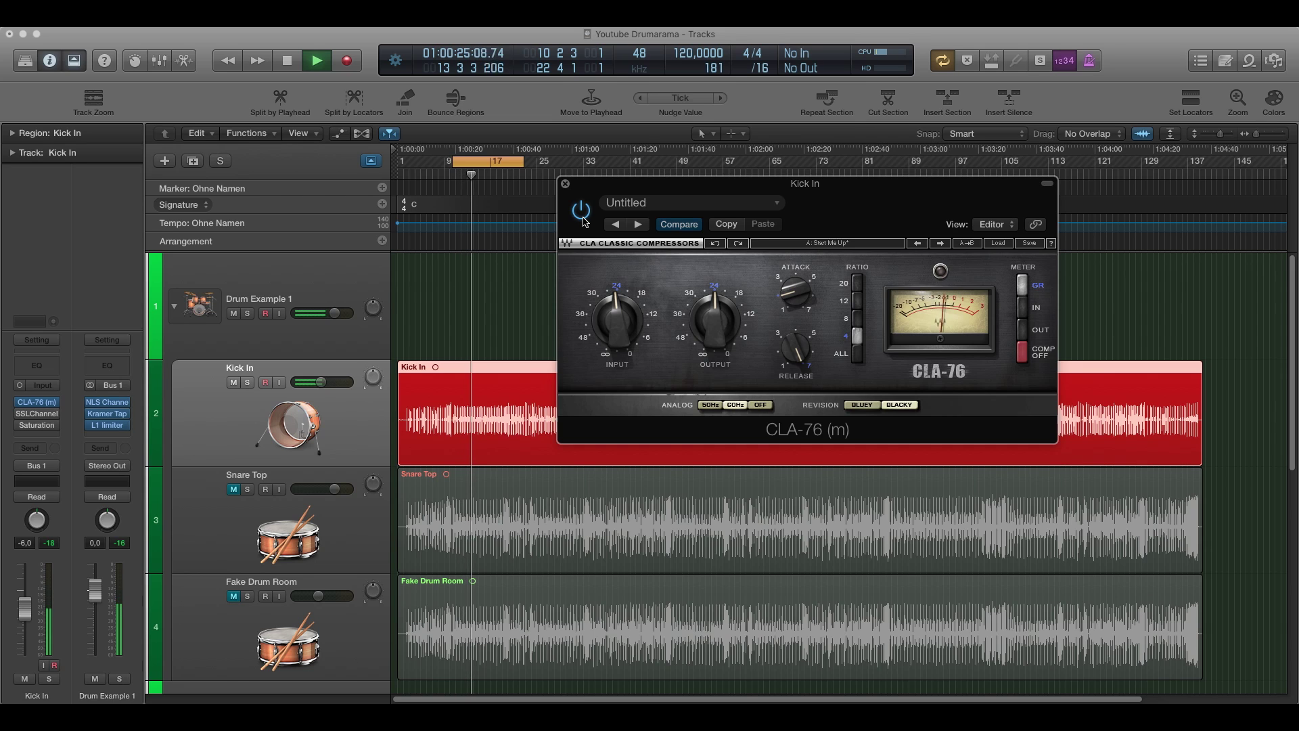
left_click(584, 219)
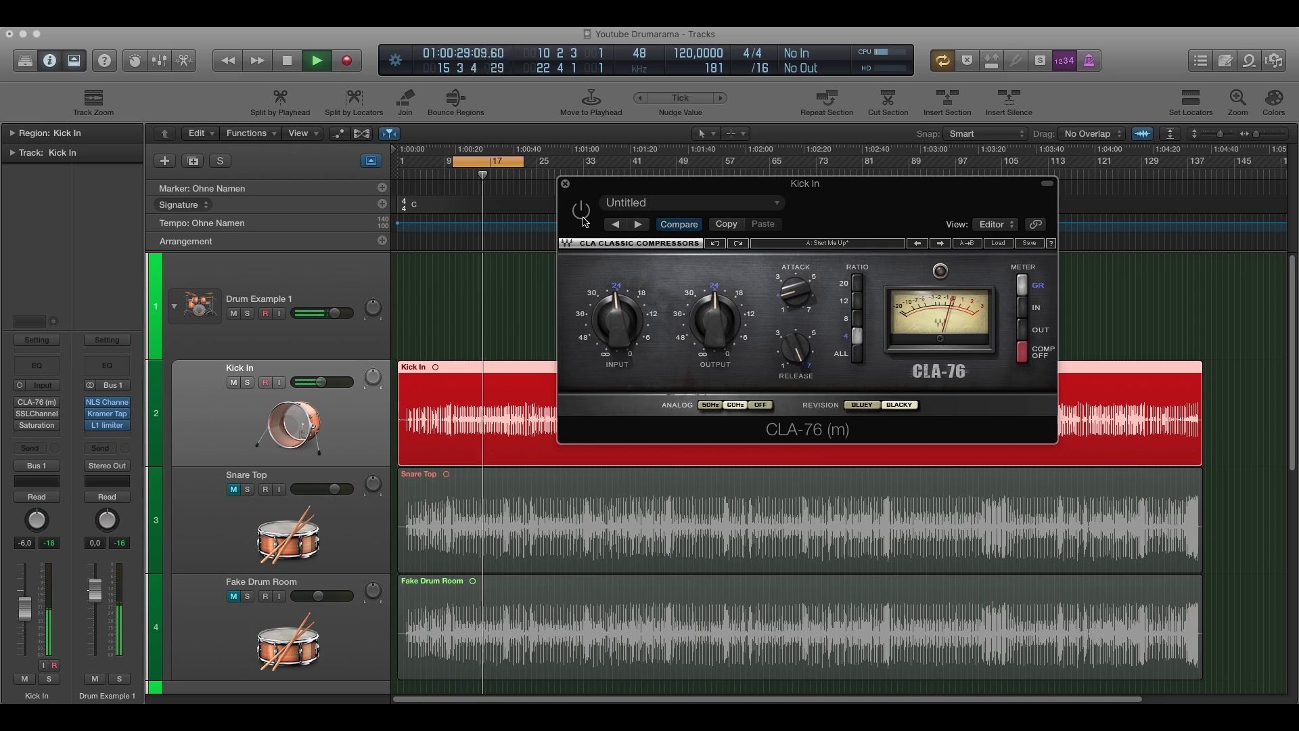
left_click(582, 211)
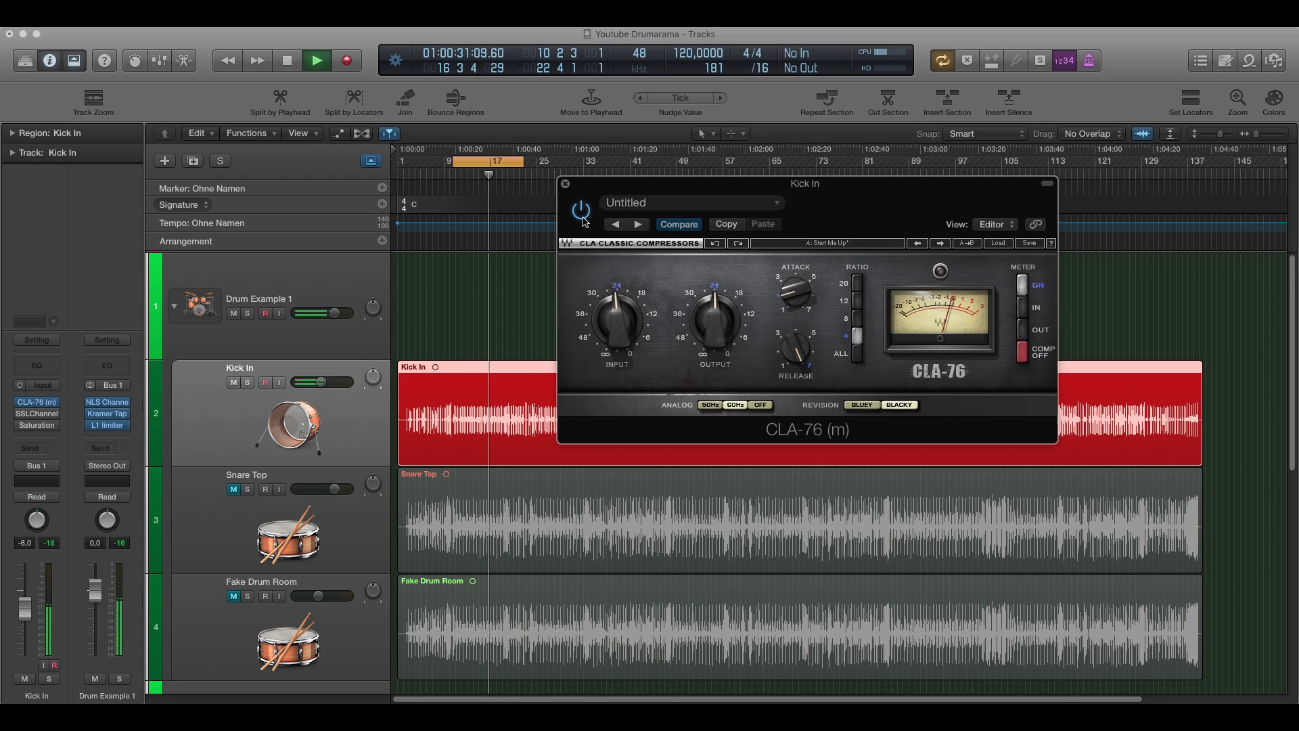
key("space")
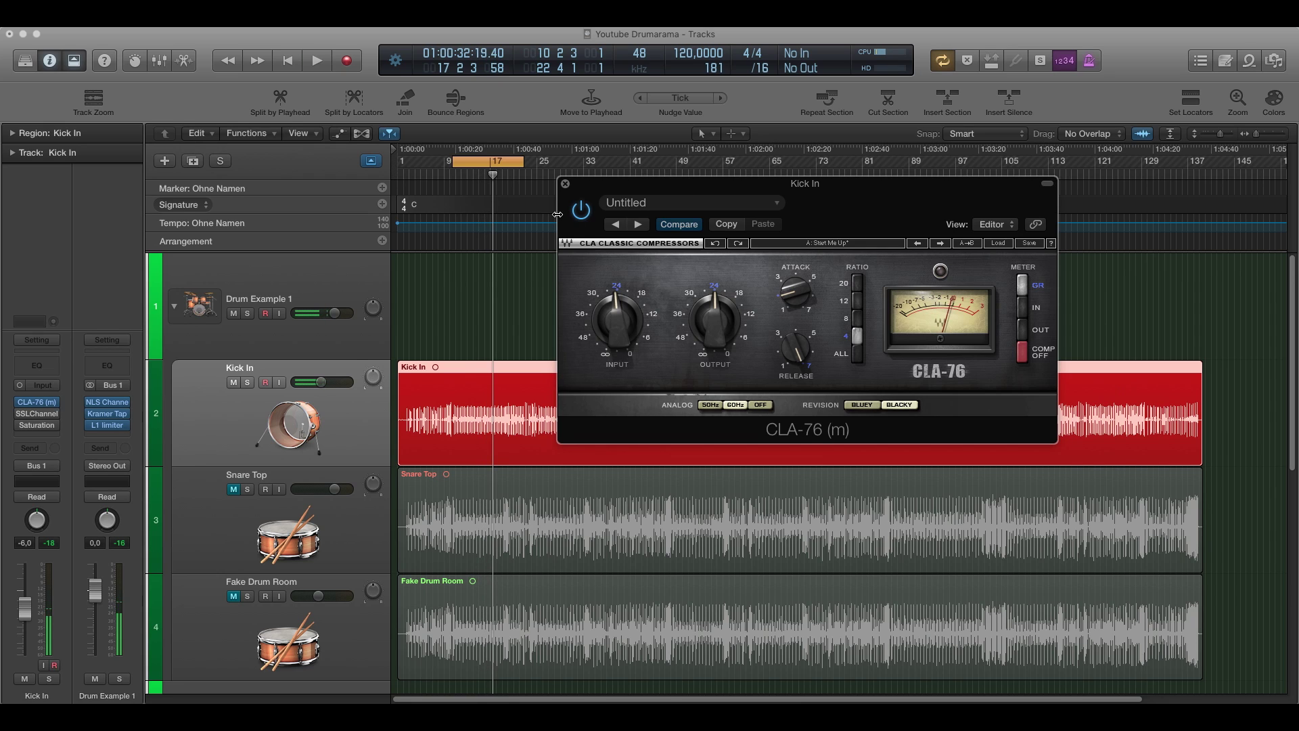
left_click(565, 184)
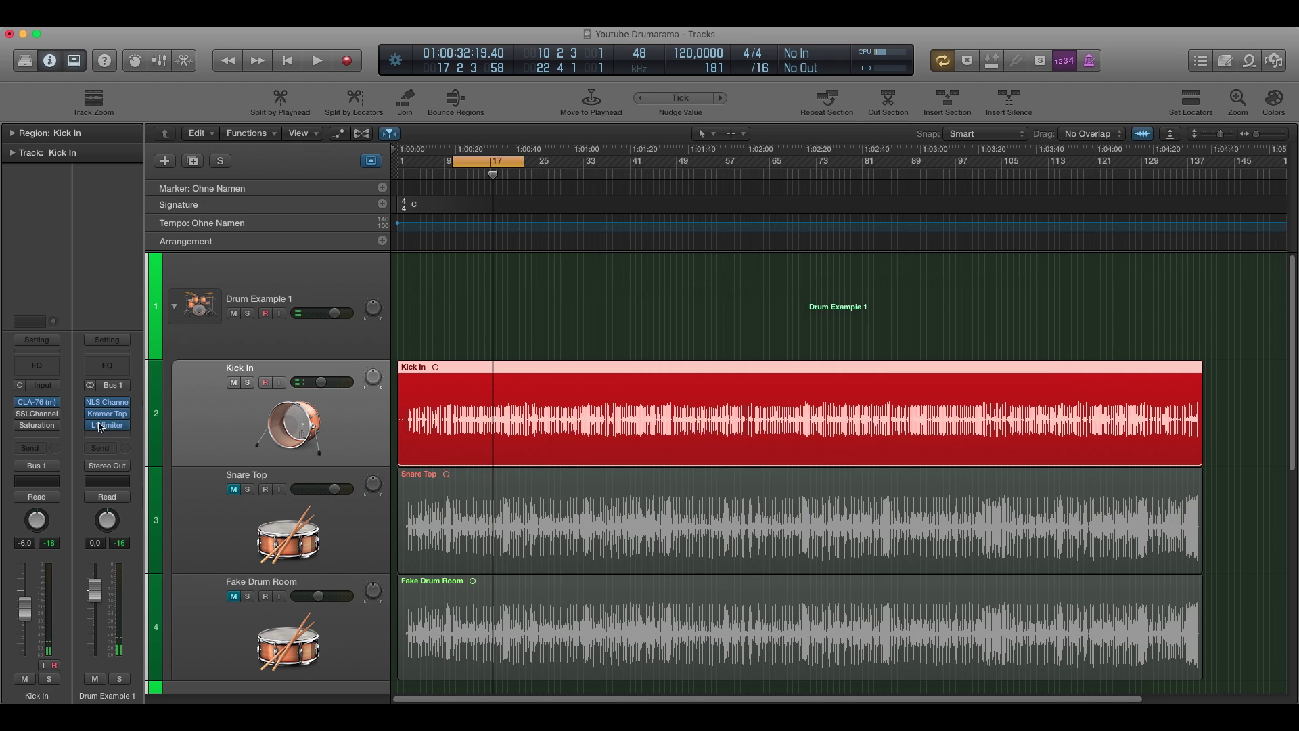
- Switch on SSLChannel on the Kick In track and examine its filter and LF band settings
left_click(37, 415)
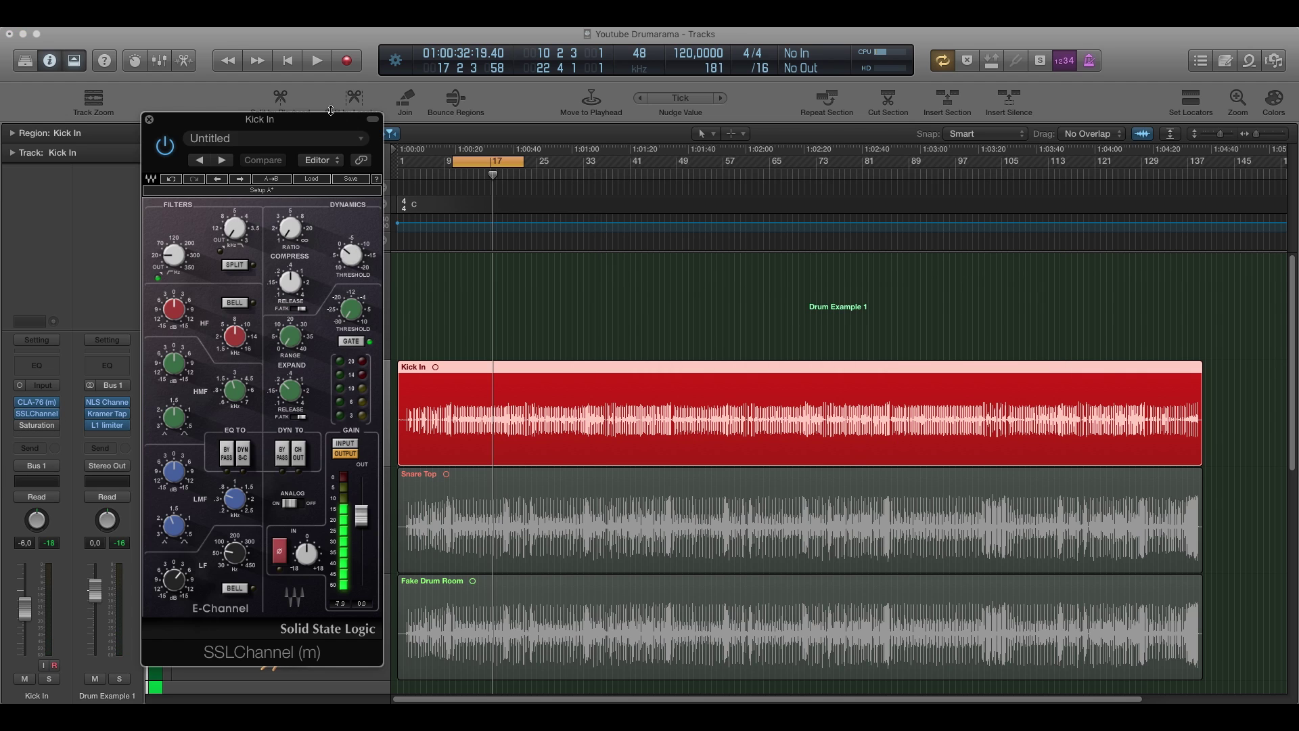
left_click_drag(259, 123, 806, 123)
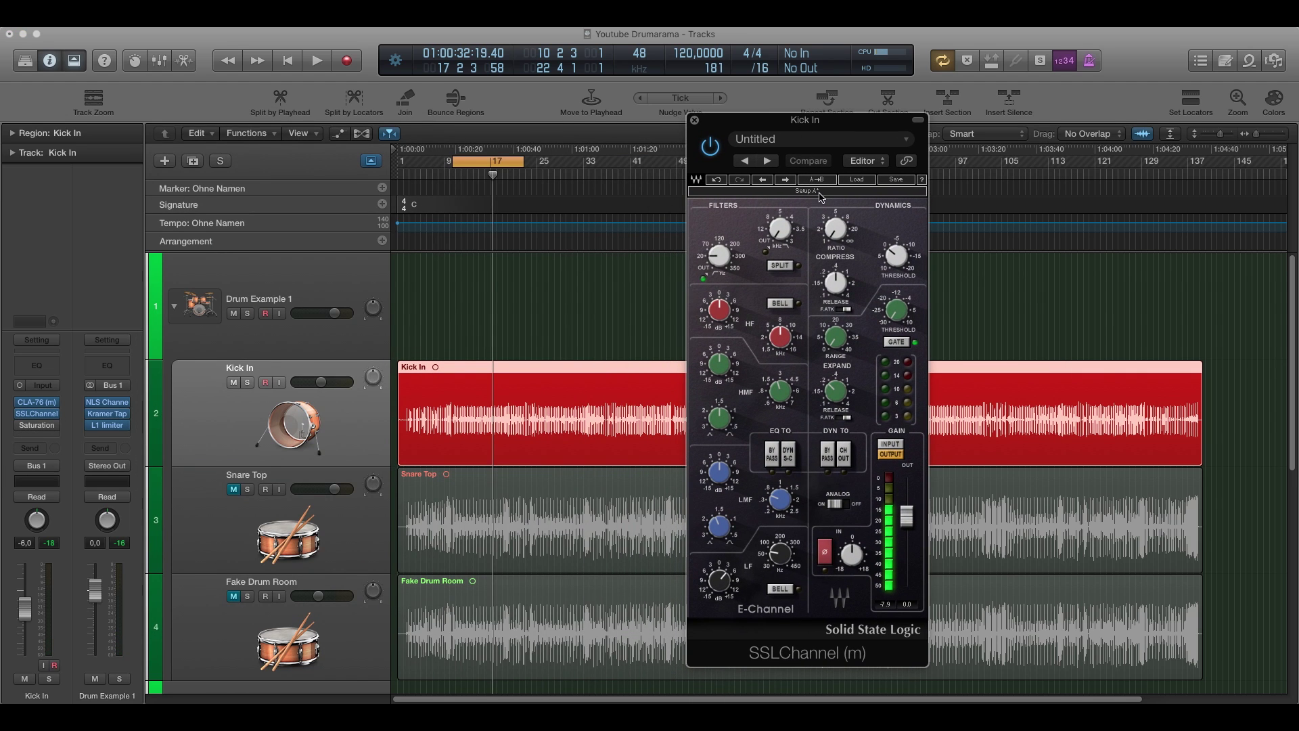
left_click(715, 259)
left_click(780, 554)
left_click(733, 582)
- Play back the kick with SSLChannel bypassed, and reactivate the plug-in during playback to compare the sound
left_click(710, 148)
key("space")
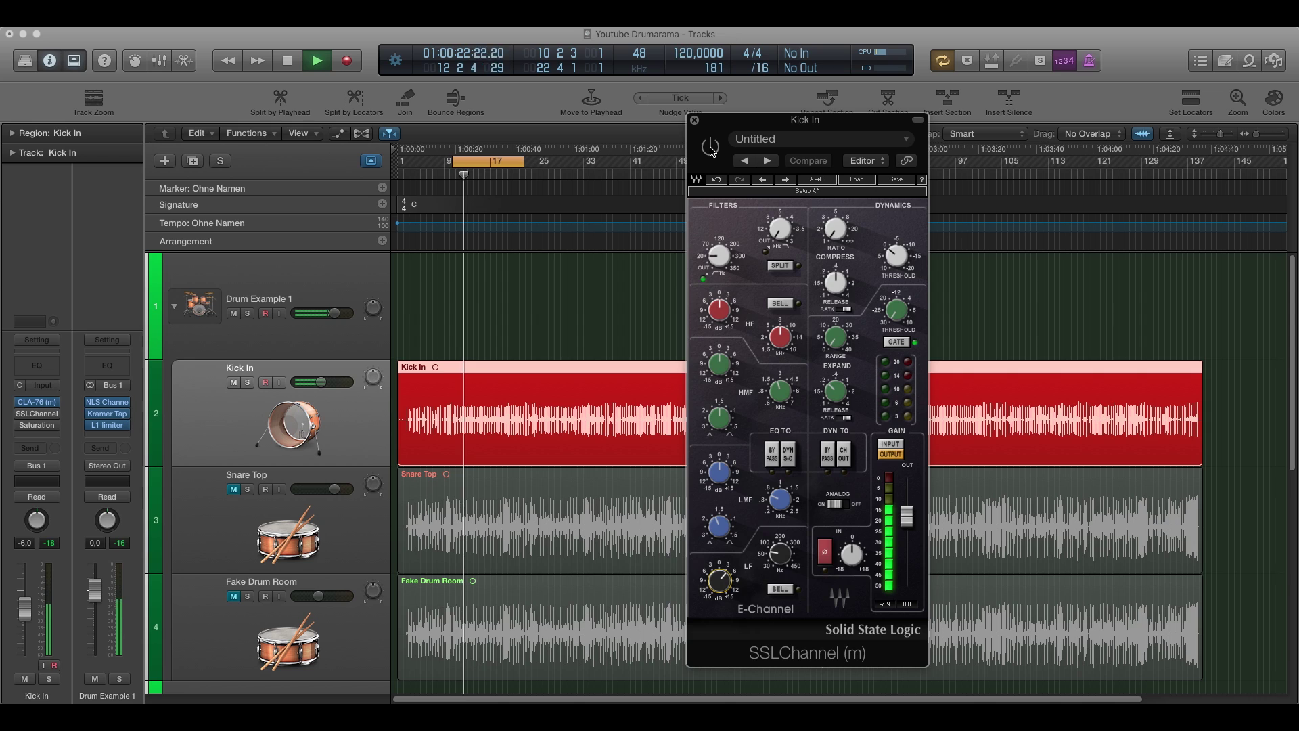
left_click(710, 147)
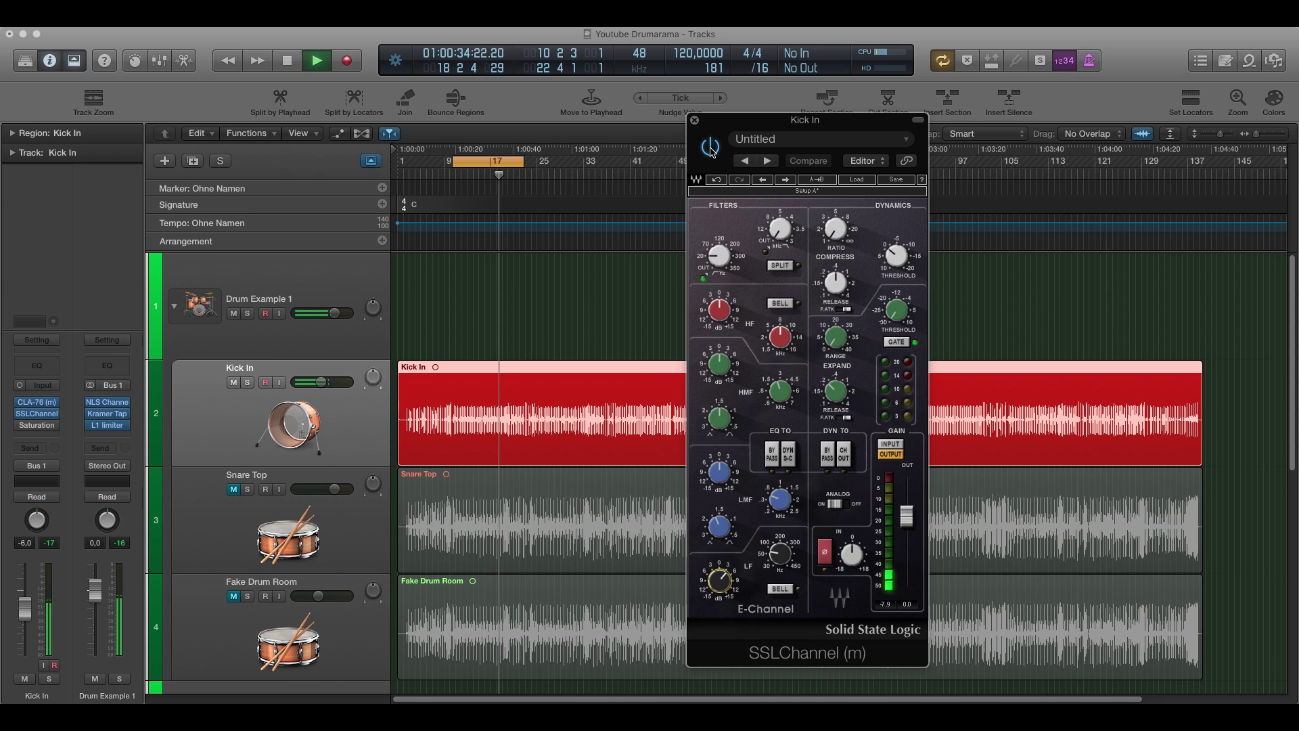
- Stop playback, close SSLChannel, and open the Kick In track's Saturation Knob with its window clear of the channel strips
key("space")
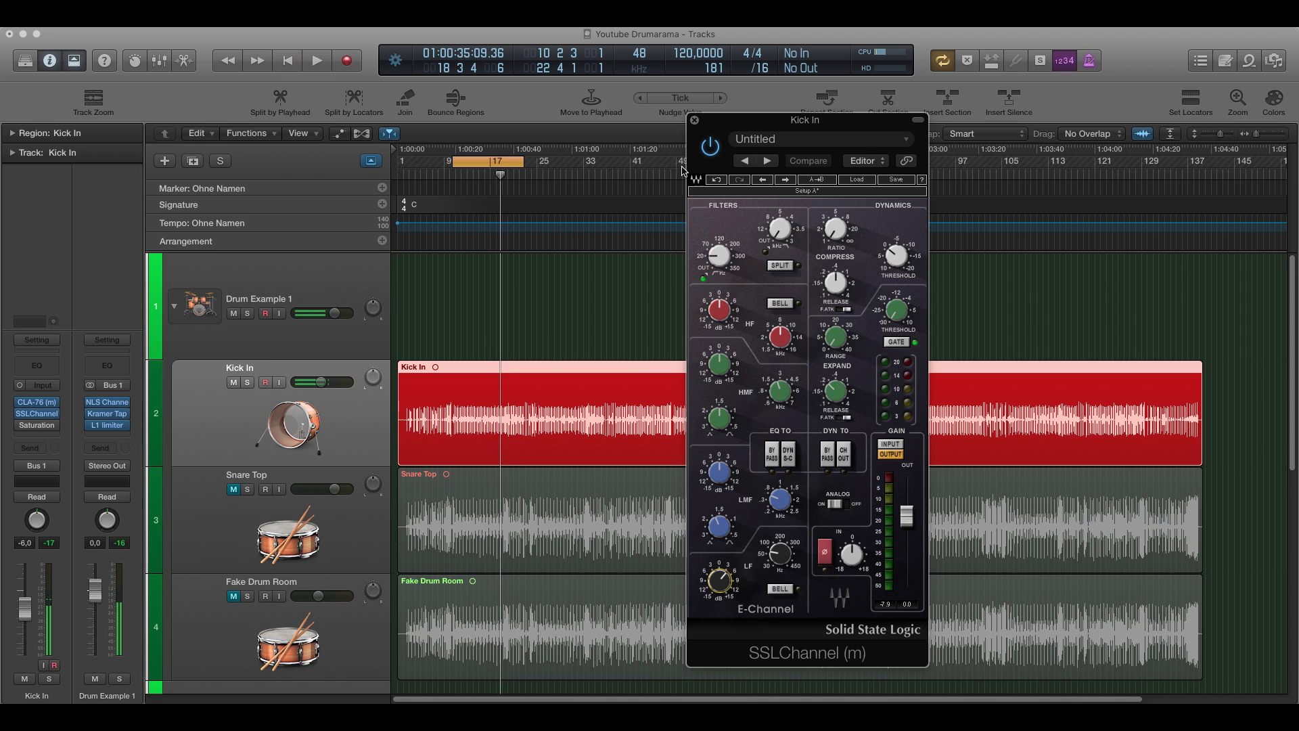
left_click(695, 121)
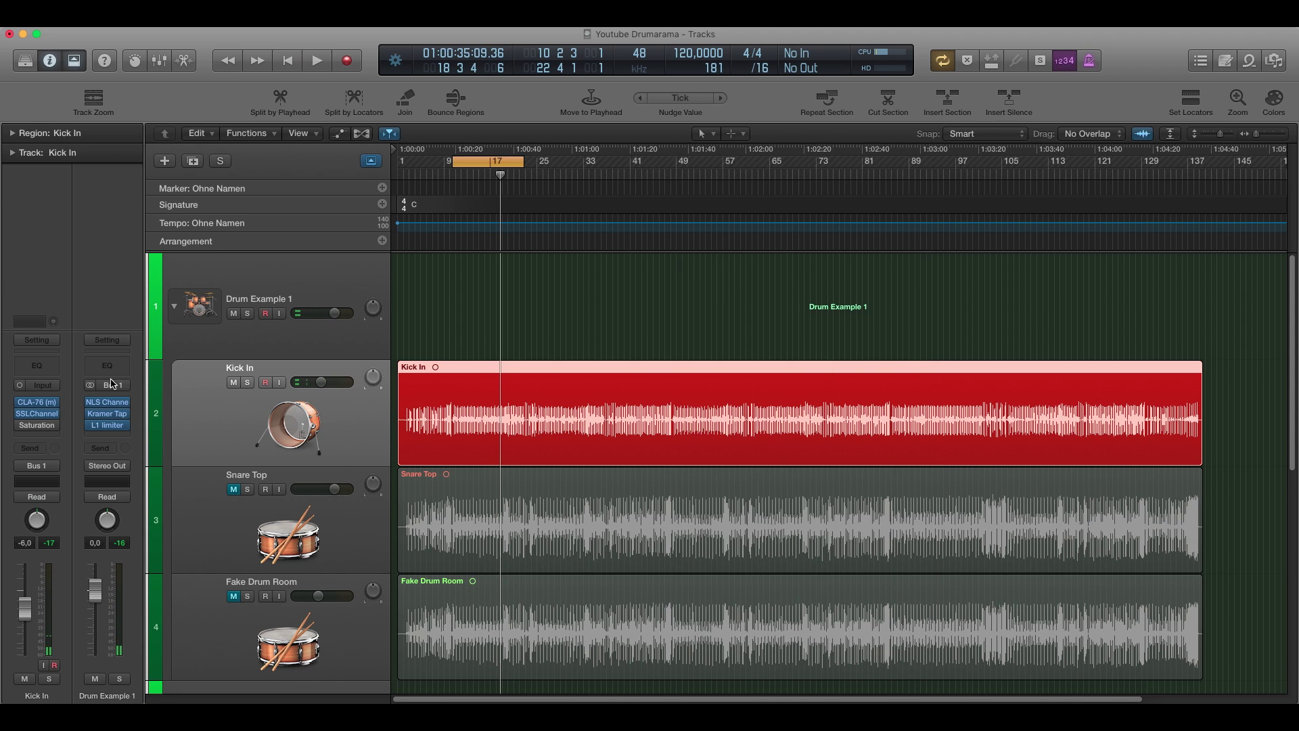
left_click(37, 425)
left_click_drag(268, 235, 828, 234)
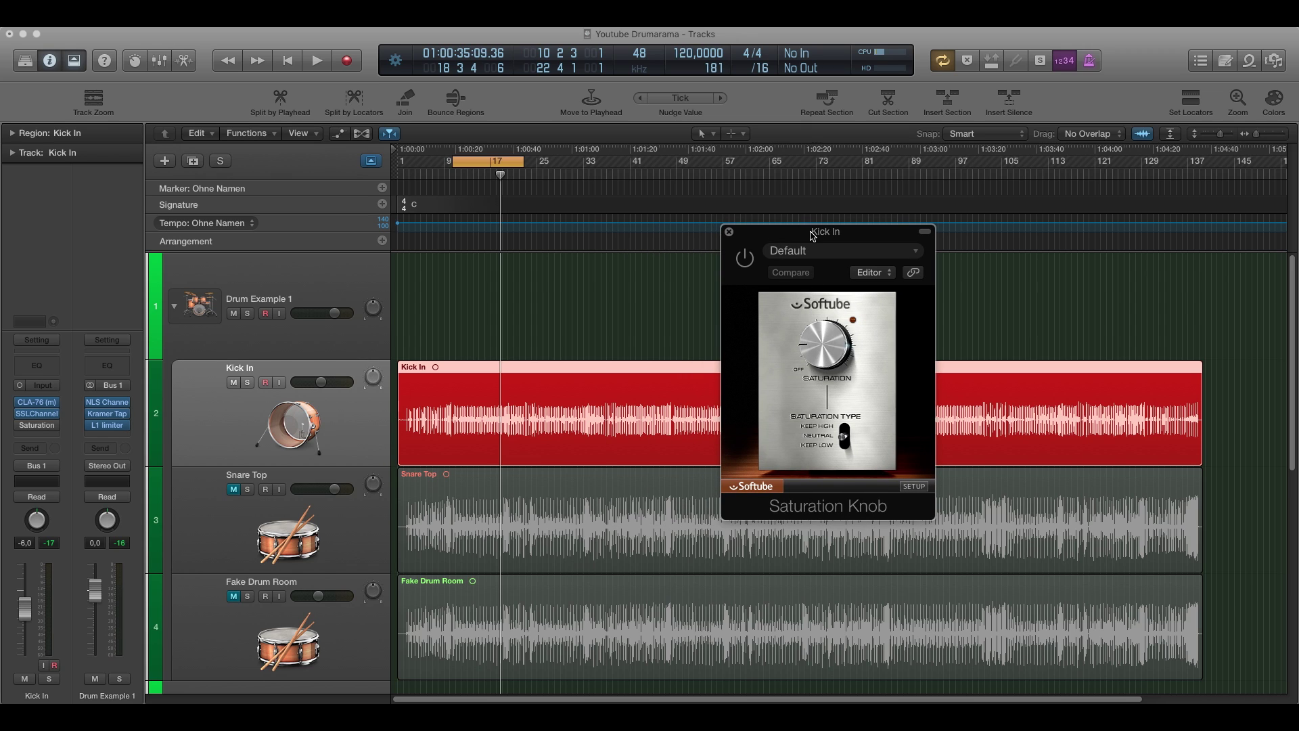
left_click_drag(813, 234, 812, 231)
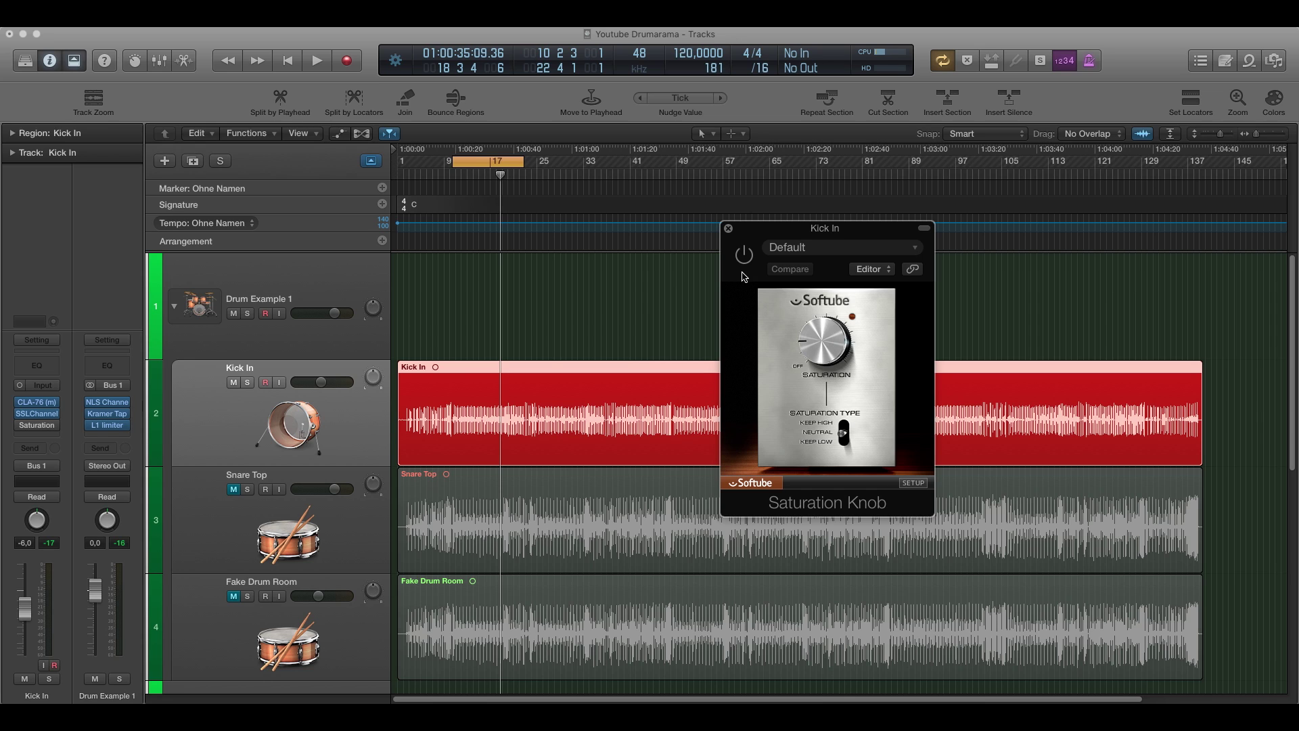
- Play back the kick with Saturation Knob bypassed, switch it on during playback to compare, and close its window
key("space")
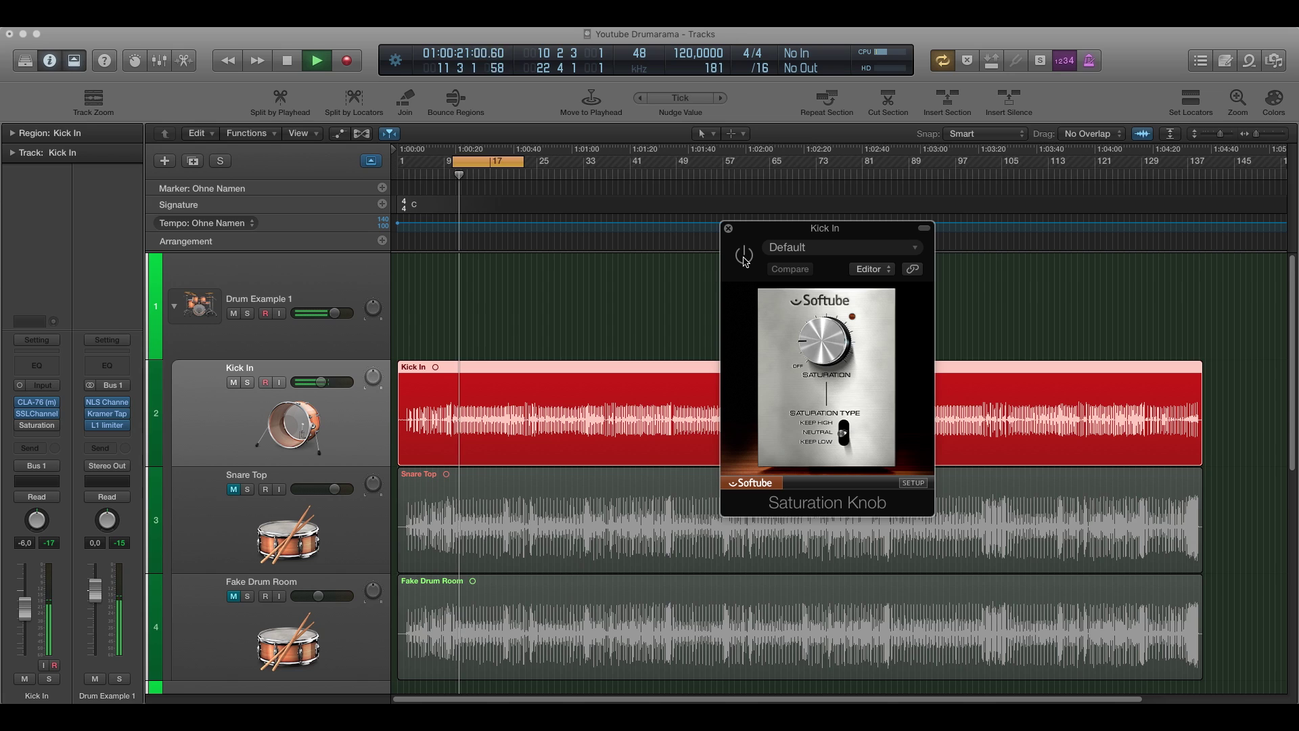
left_click(744, 257)
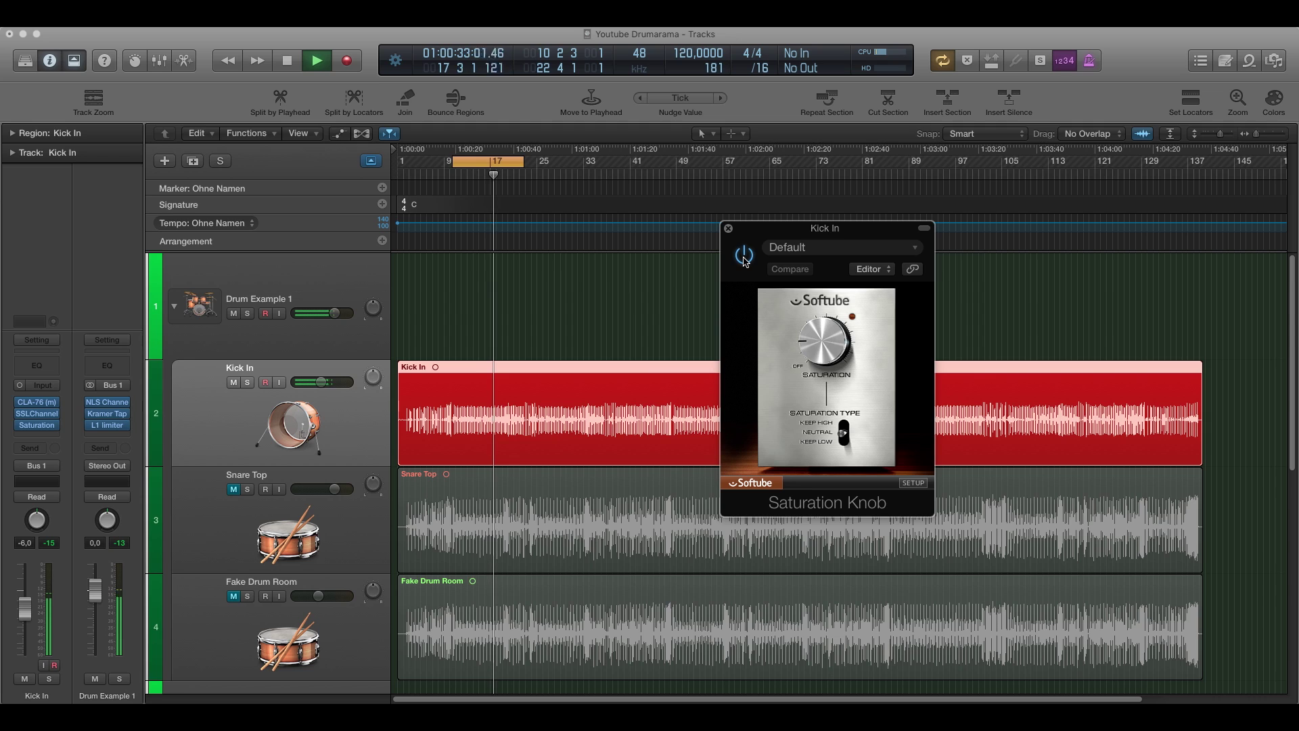
key("space")
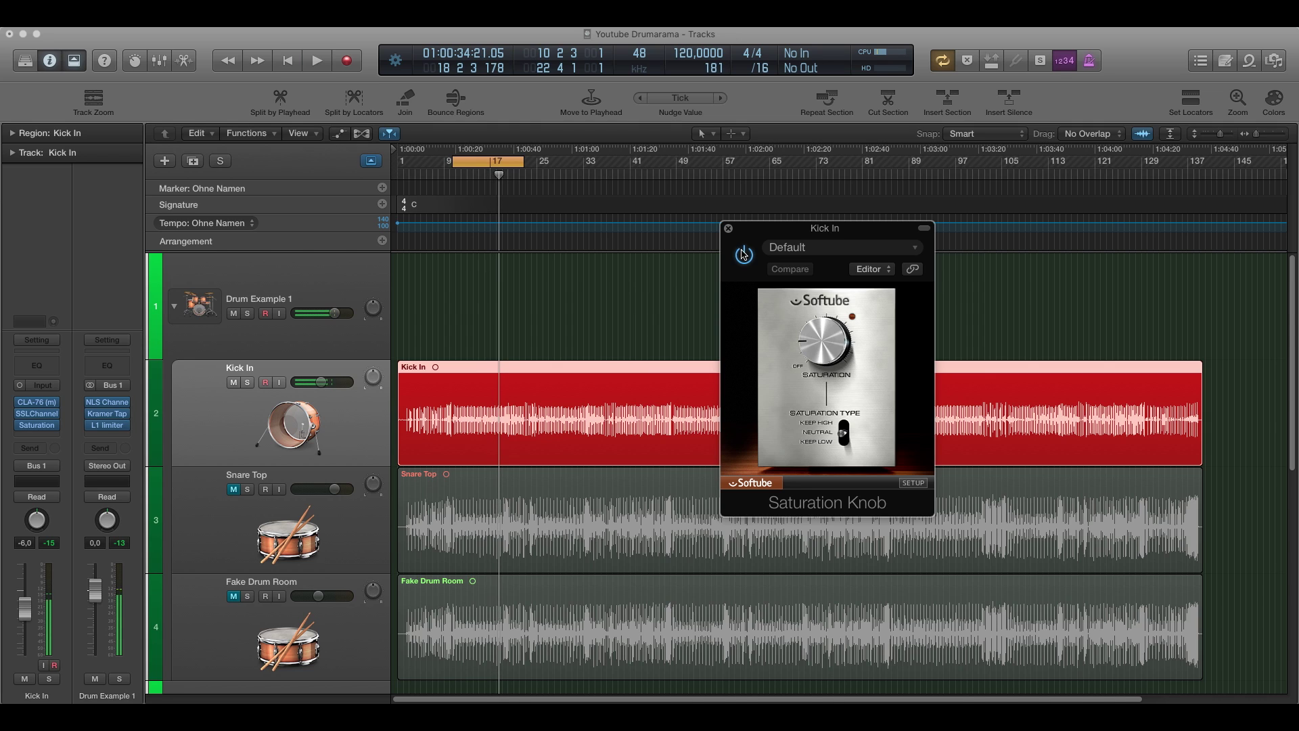
left_click(729, 228)
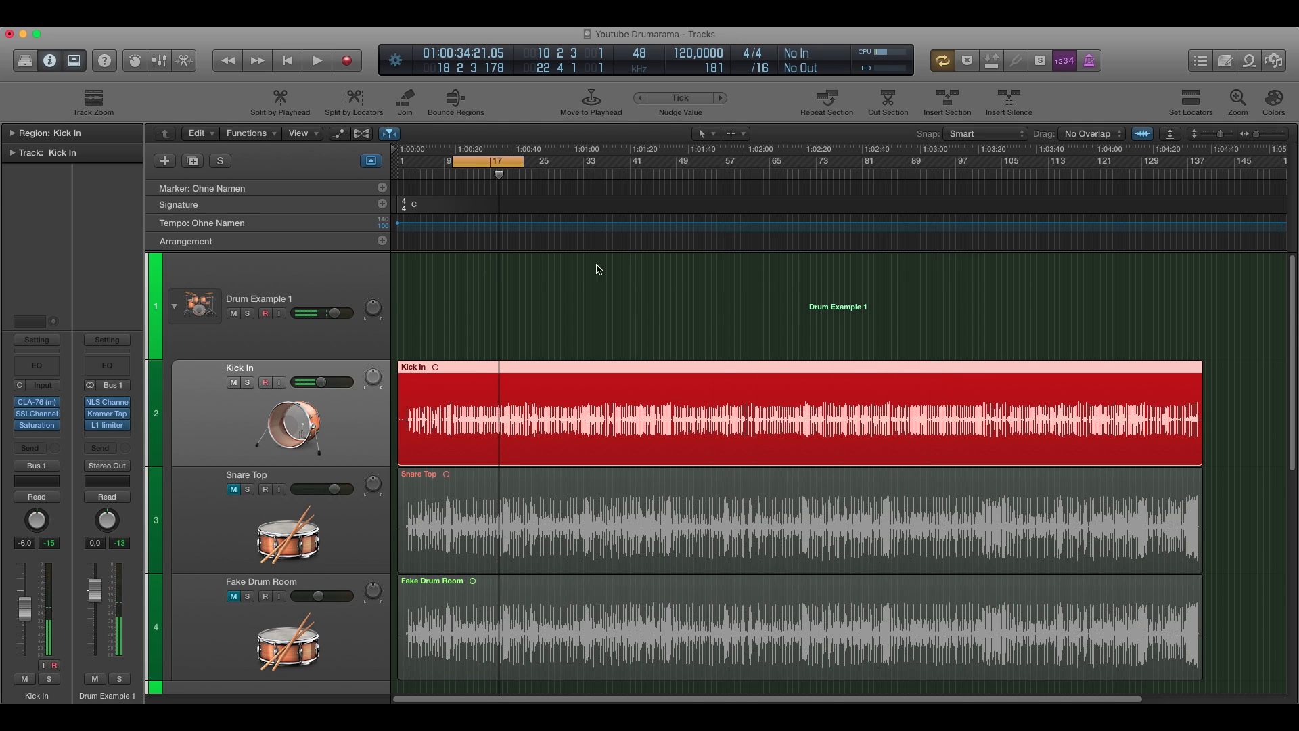
- Mute Kick In, unmute Snare Top, and open the snare's CLA-76 and SSLChannel windows side by side
left_click(232, 383)
left_click(232, 490)
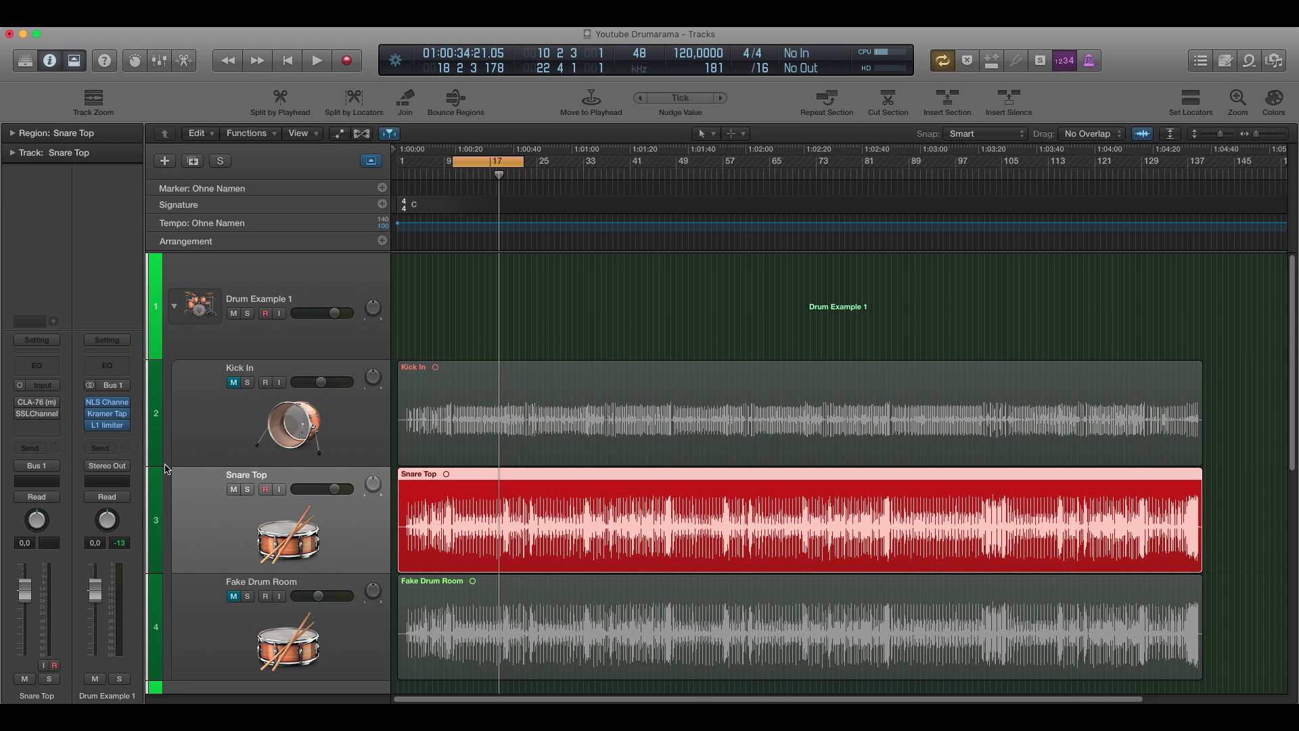
left_click(38, 404)
left_click(37, 413)
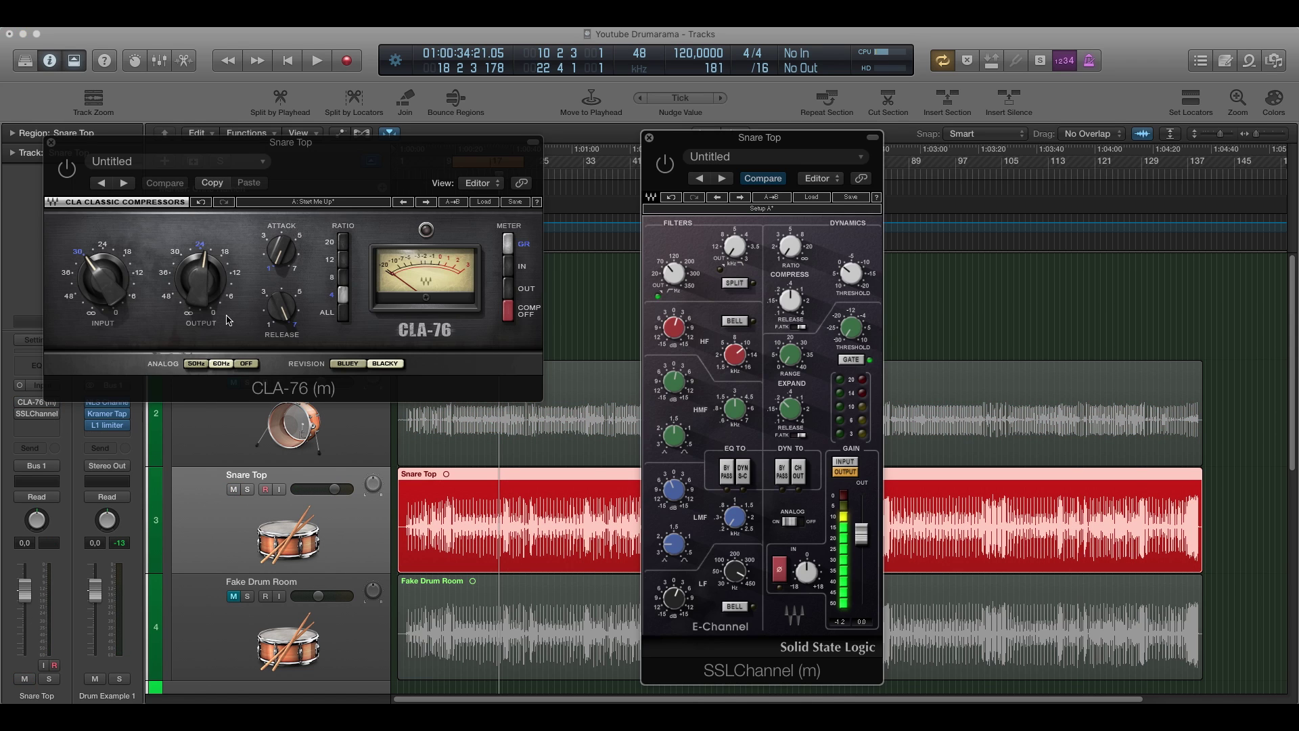
left_click_drag(370, 153, 423, 98)
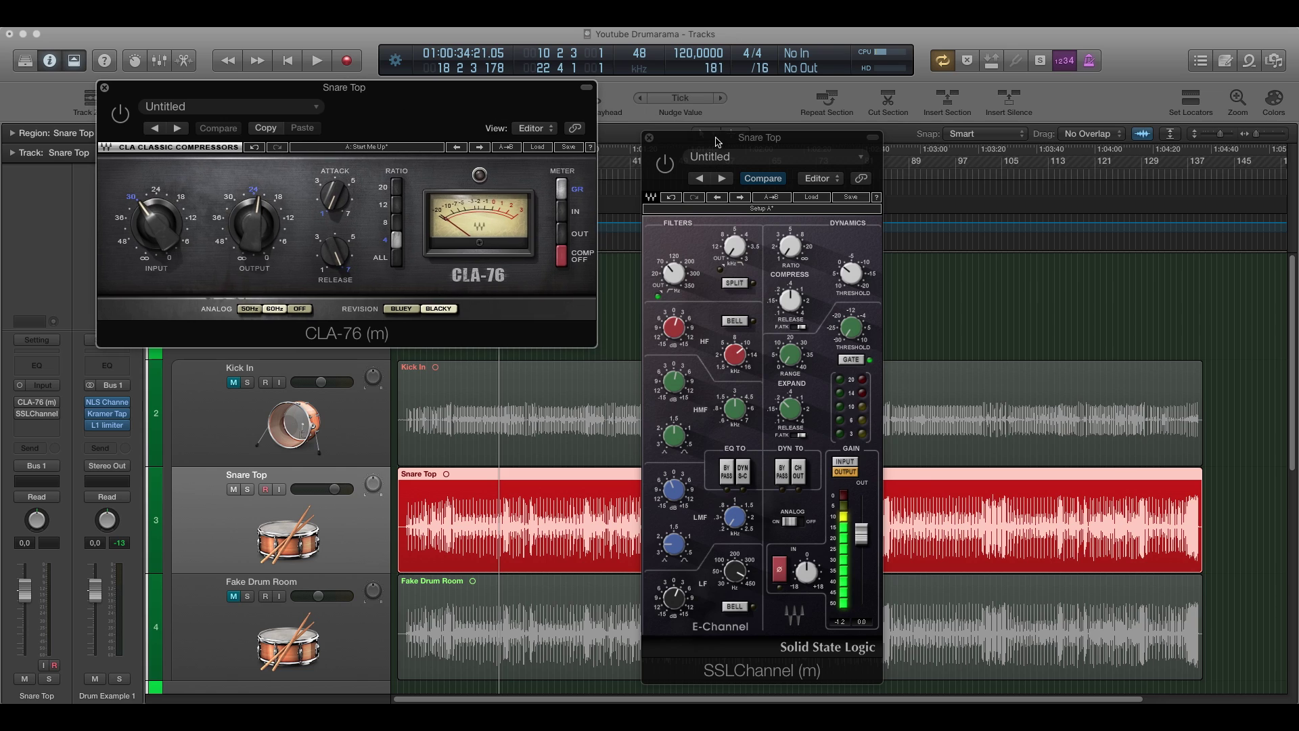
left_click_drag(732, 140, 775, 108)
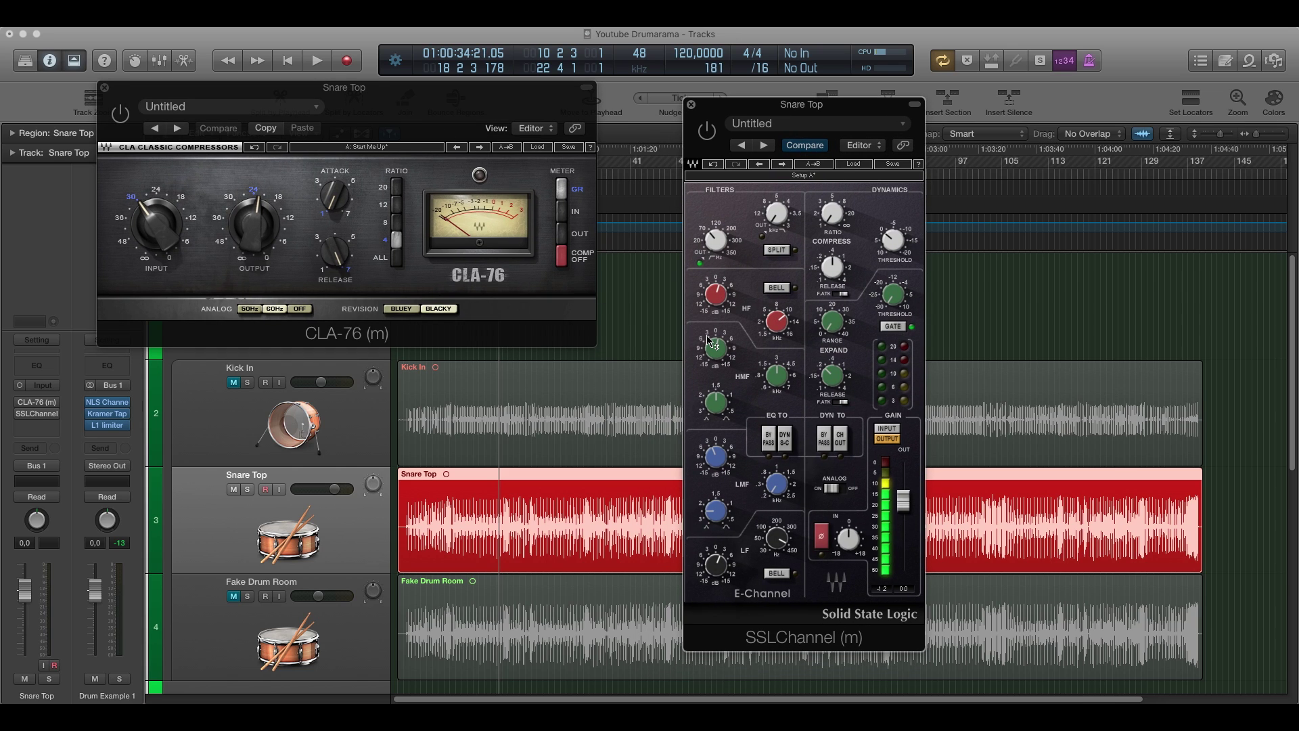
- Check the snare CLA-76's attack and release, switch it on during playback to compare the sound, and close its window
left_click(352, 227)
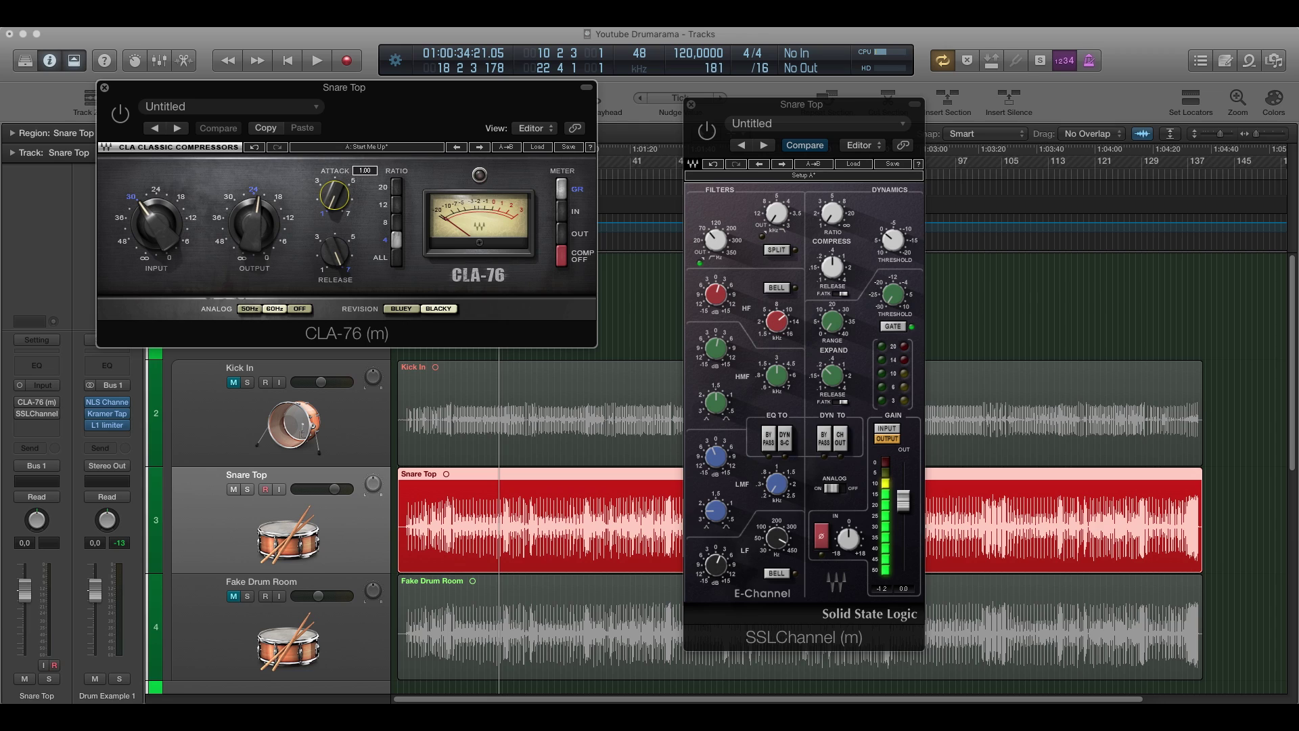
left_click(334, 253)
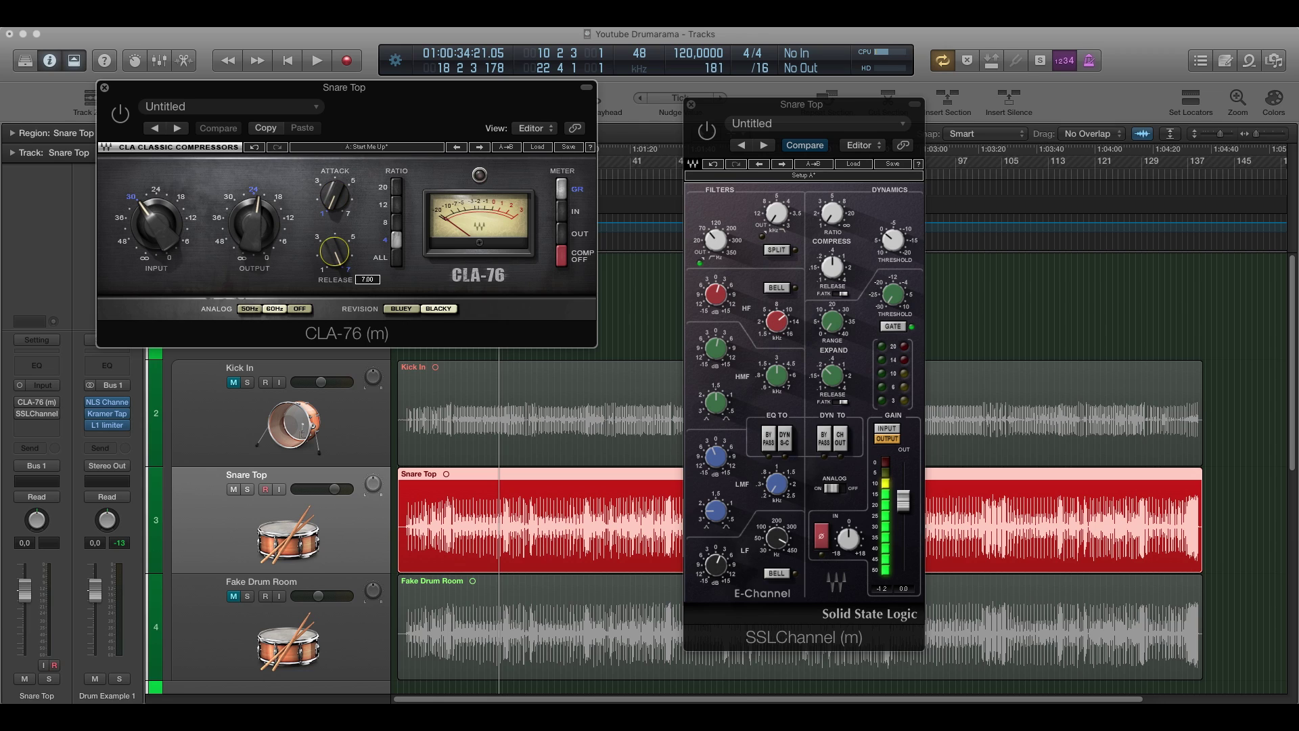
left_click(121, 115)
key("space")
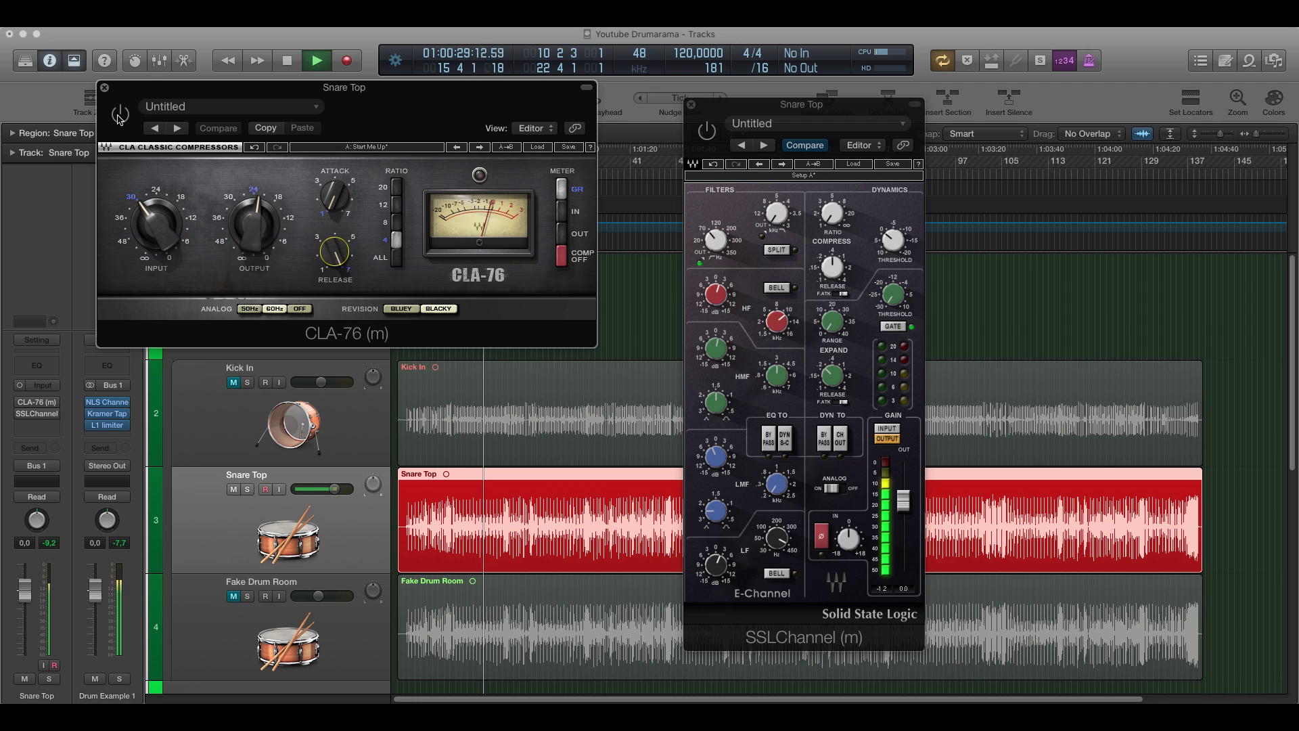
left_click(118, 117)
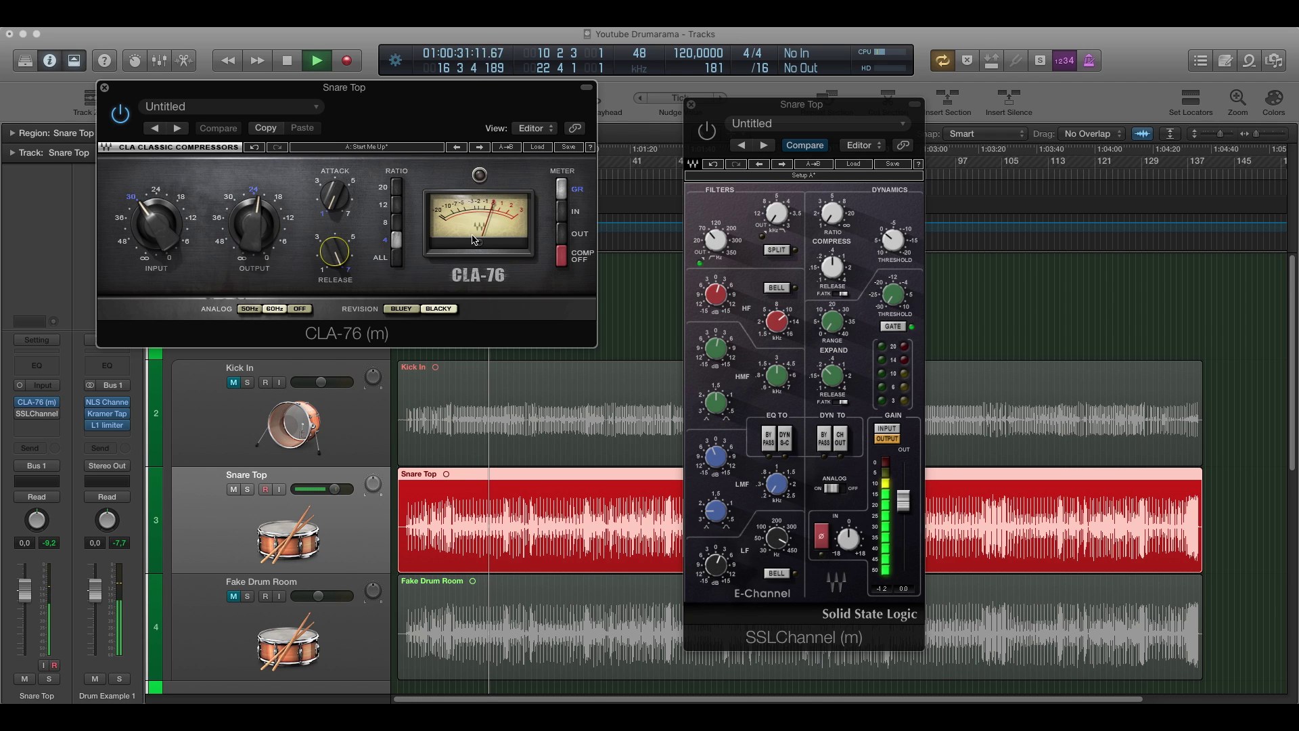
key("space")
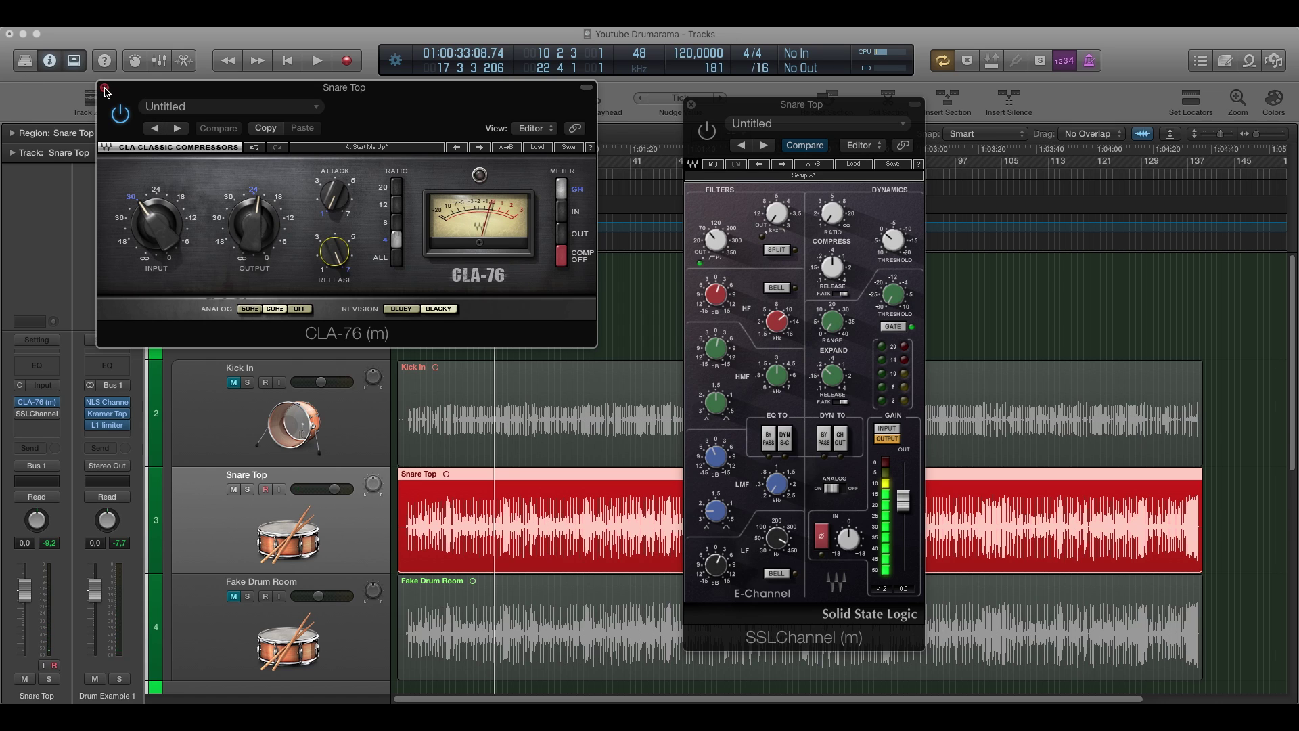
left_click(105, 90)
- Examine the snare SSLChannel's high-pass filter and its HF, HMF, LMF and LF band settings
left_click_drag(761, 108, 783, 126)
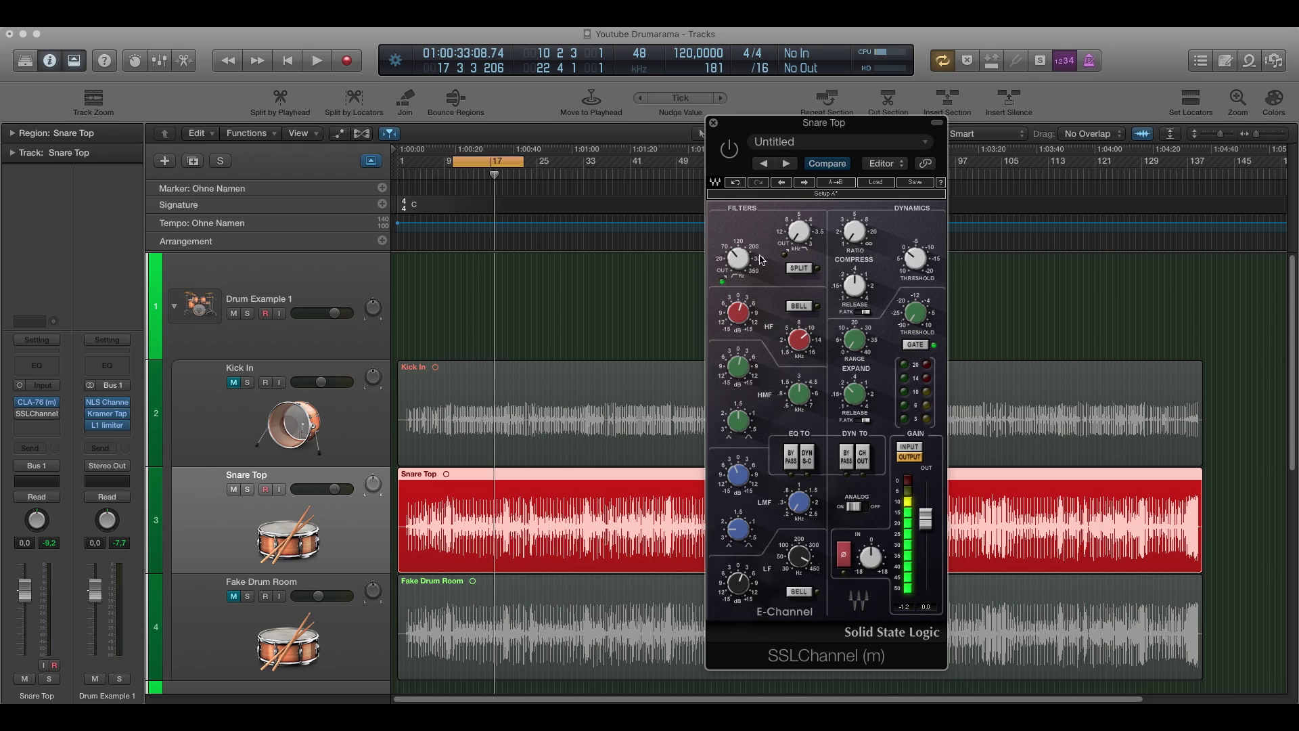
left_click_drag(737, 258, 738, 253)
left_click(789, 328)
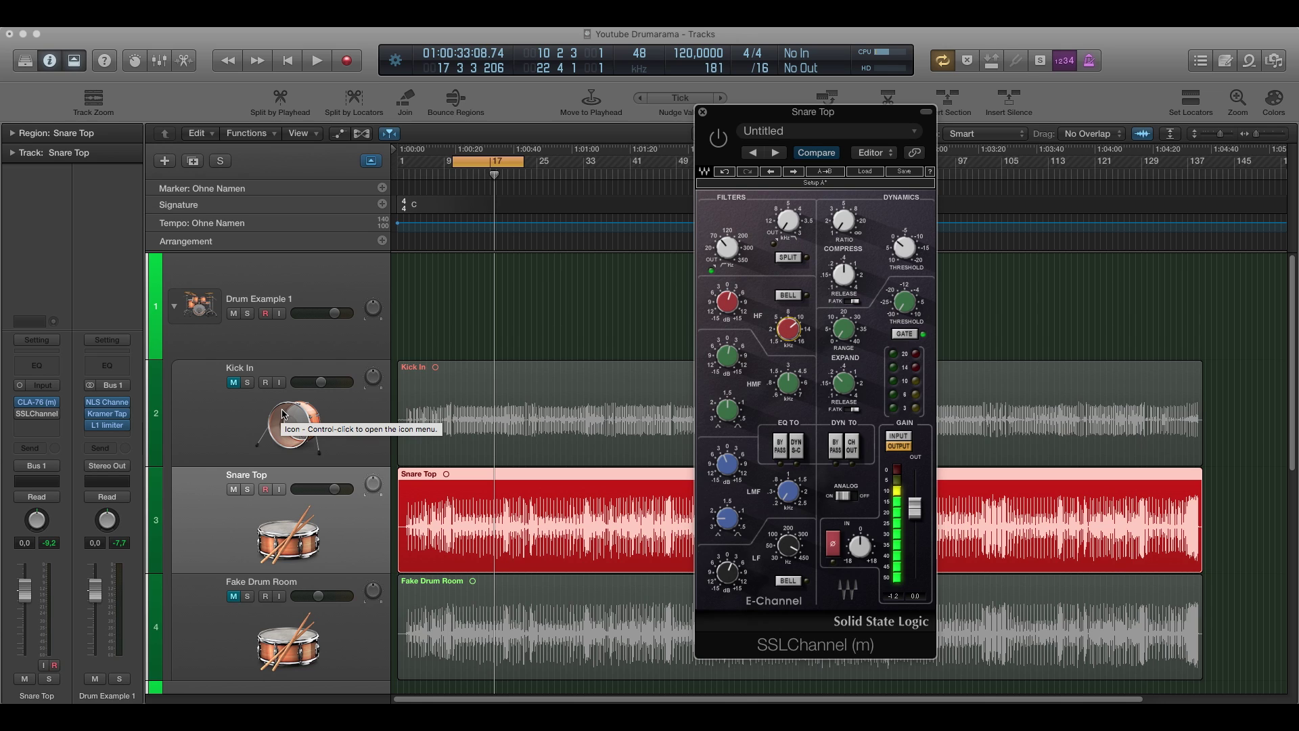
left_click(783, 384)
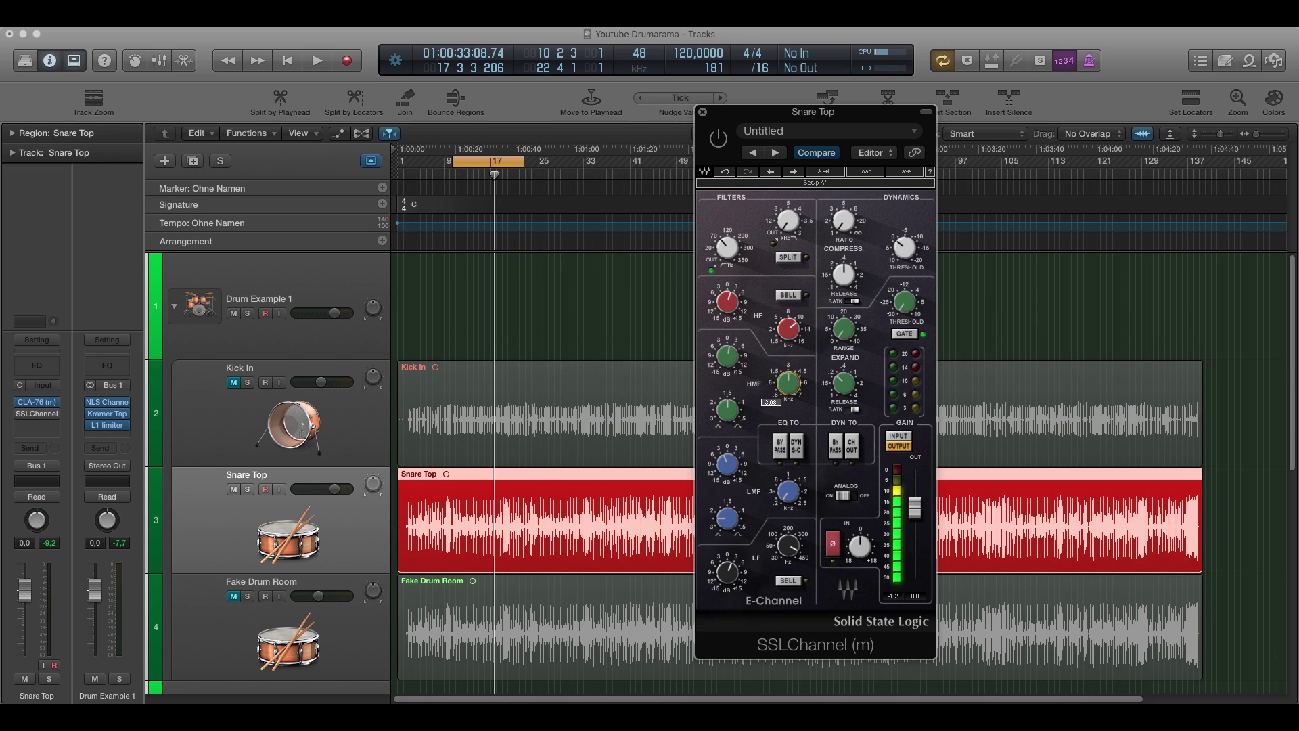
left_click(728, 355)
left_click(789, 492)
left_click(727, 464)
left_click(796, 553)
- Play back the snare, activating SSLChannel to compare the sound, recheck its high-pass filter, and close the window
key("space")
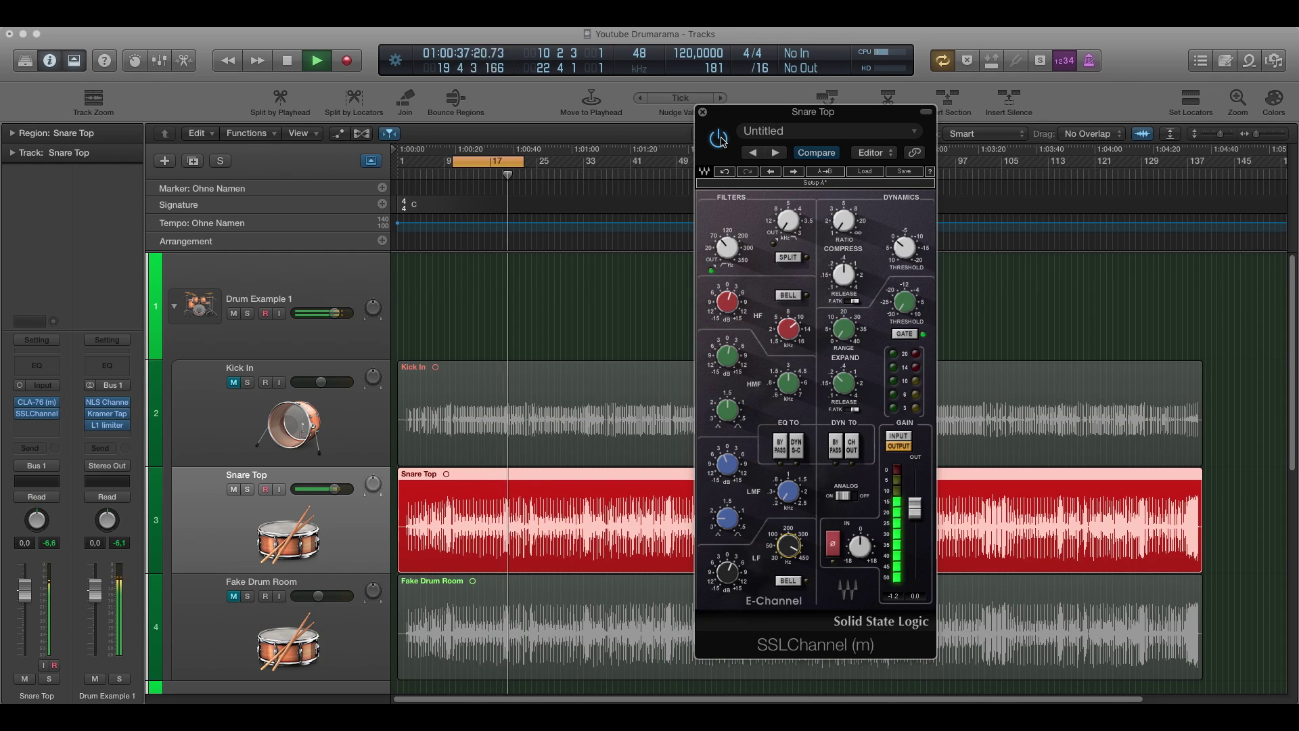
key("space")
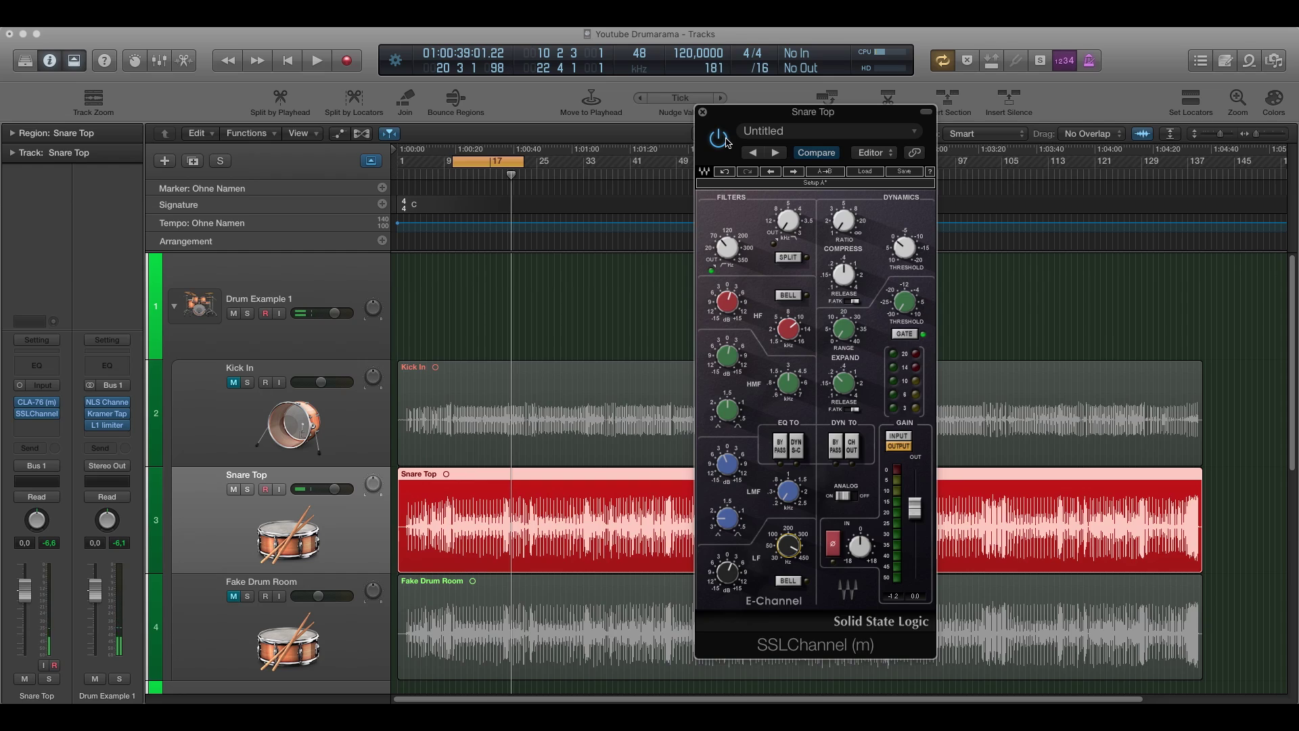
left_click(730, 251)
left_click(703, 113)
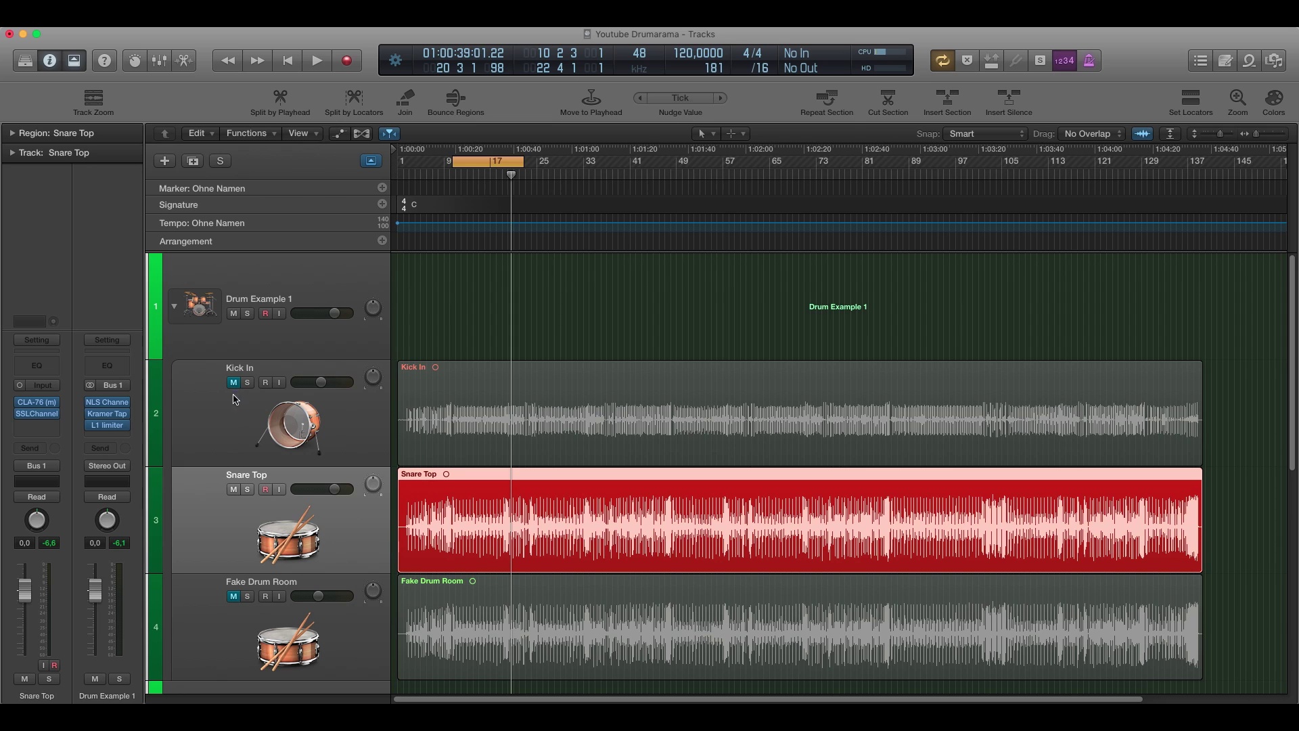
- Unmute Kick In alongside Snare Top, and open the Fake Drum Room track's CLA-76 and SSLChannel windows side by side
left_click(234, 490)
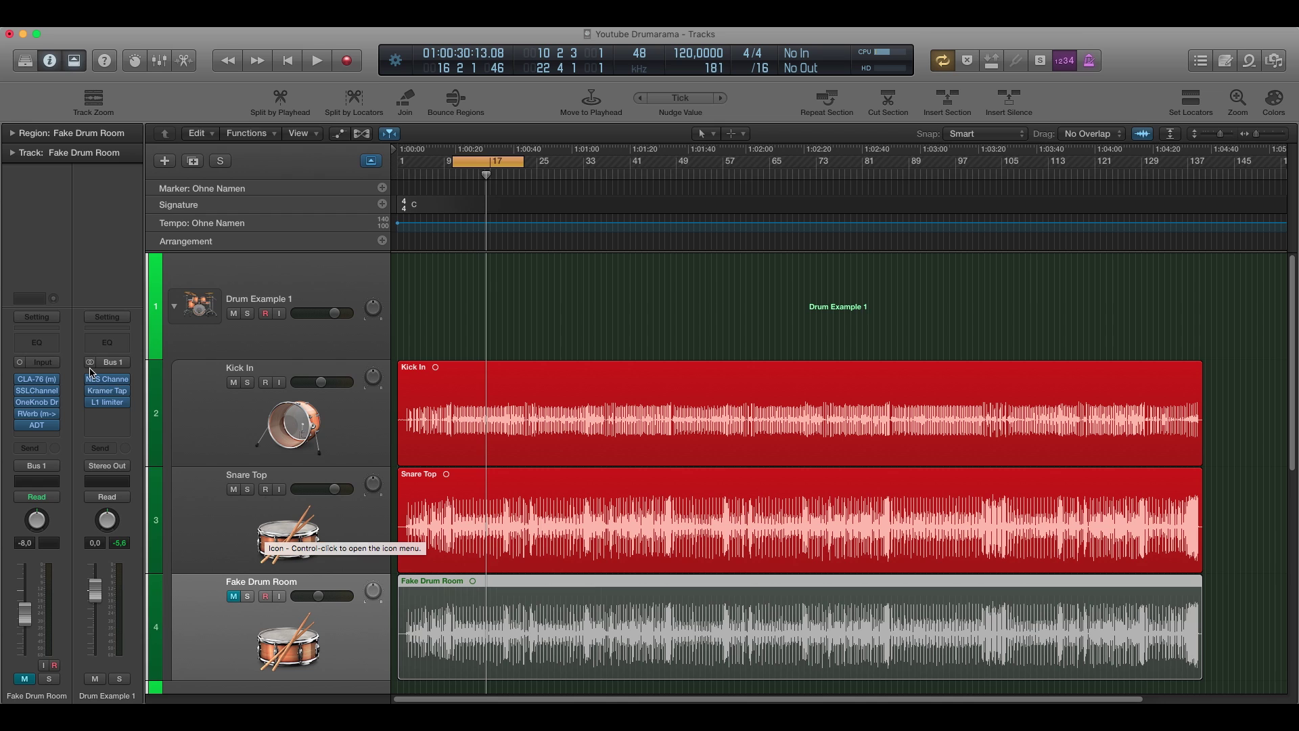
left_click(37, 381)
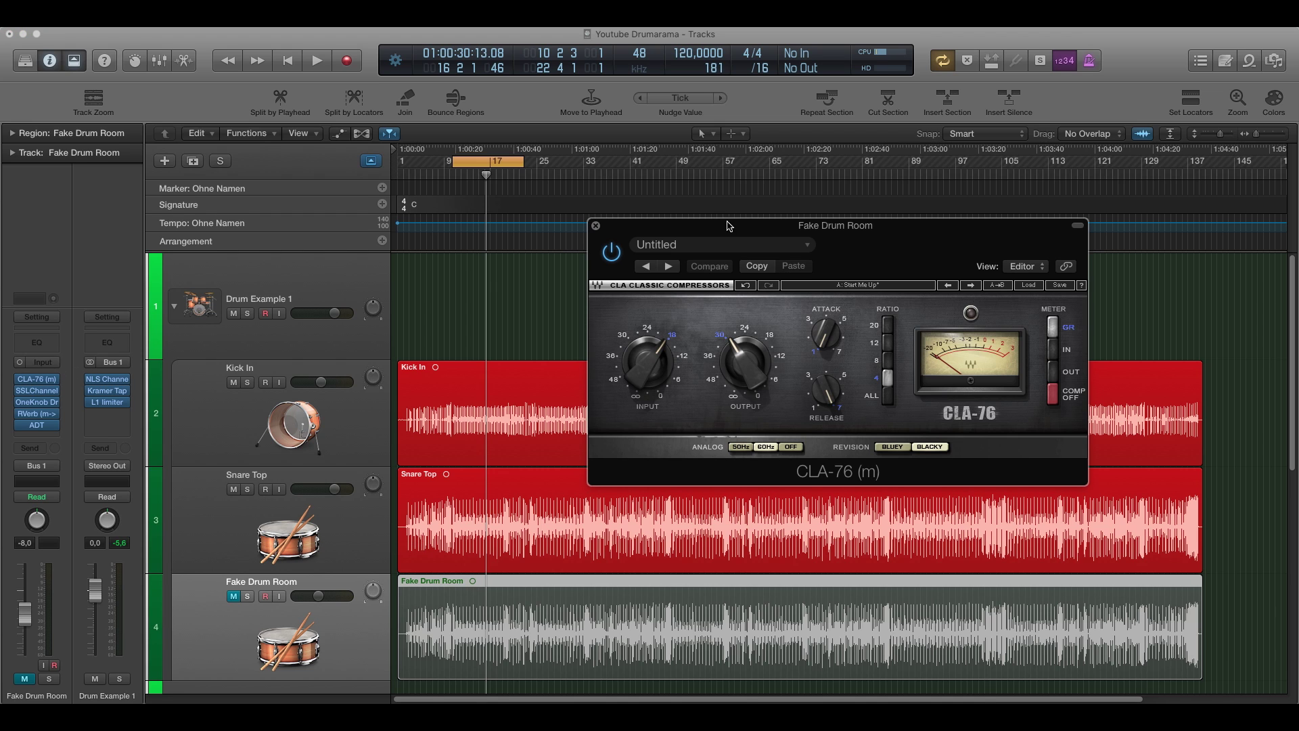
left_click_drag(731, 227, 856, 193)
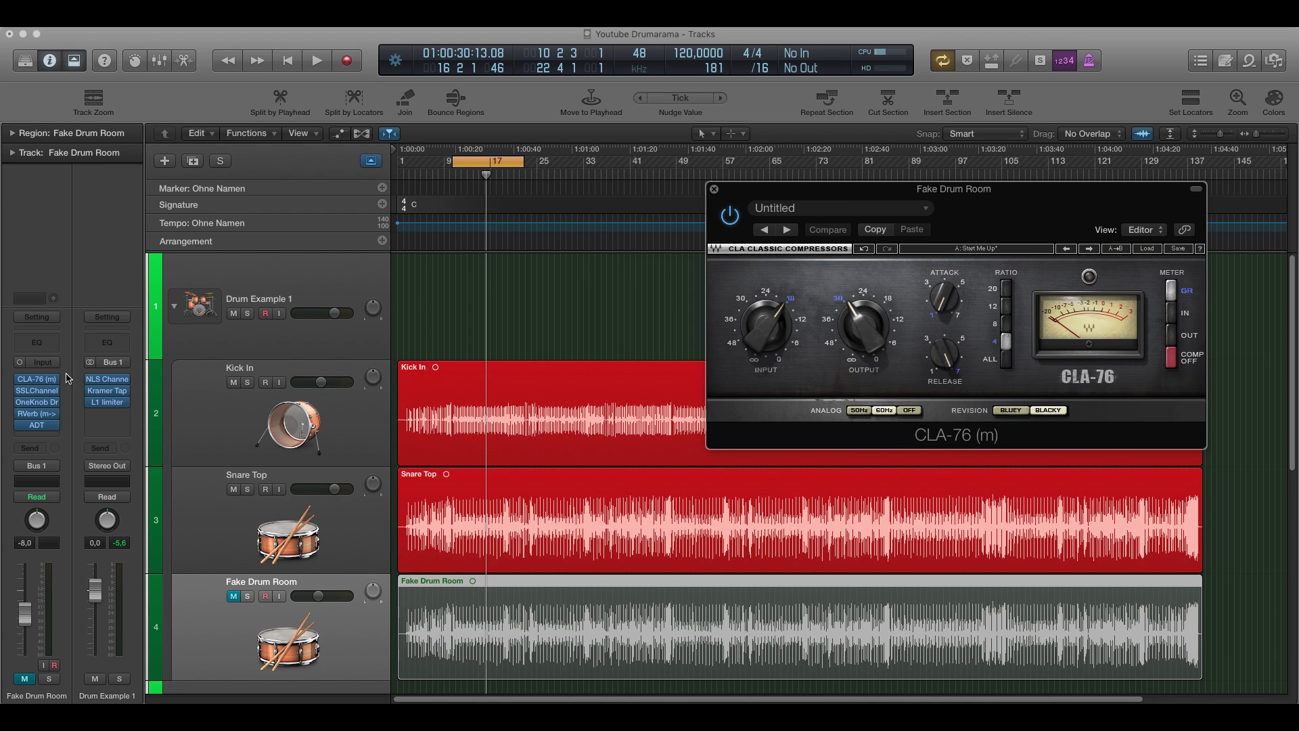
left_click(37, 391)
left_click_drag(827, 110, 511, 107)
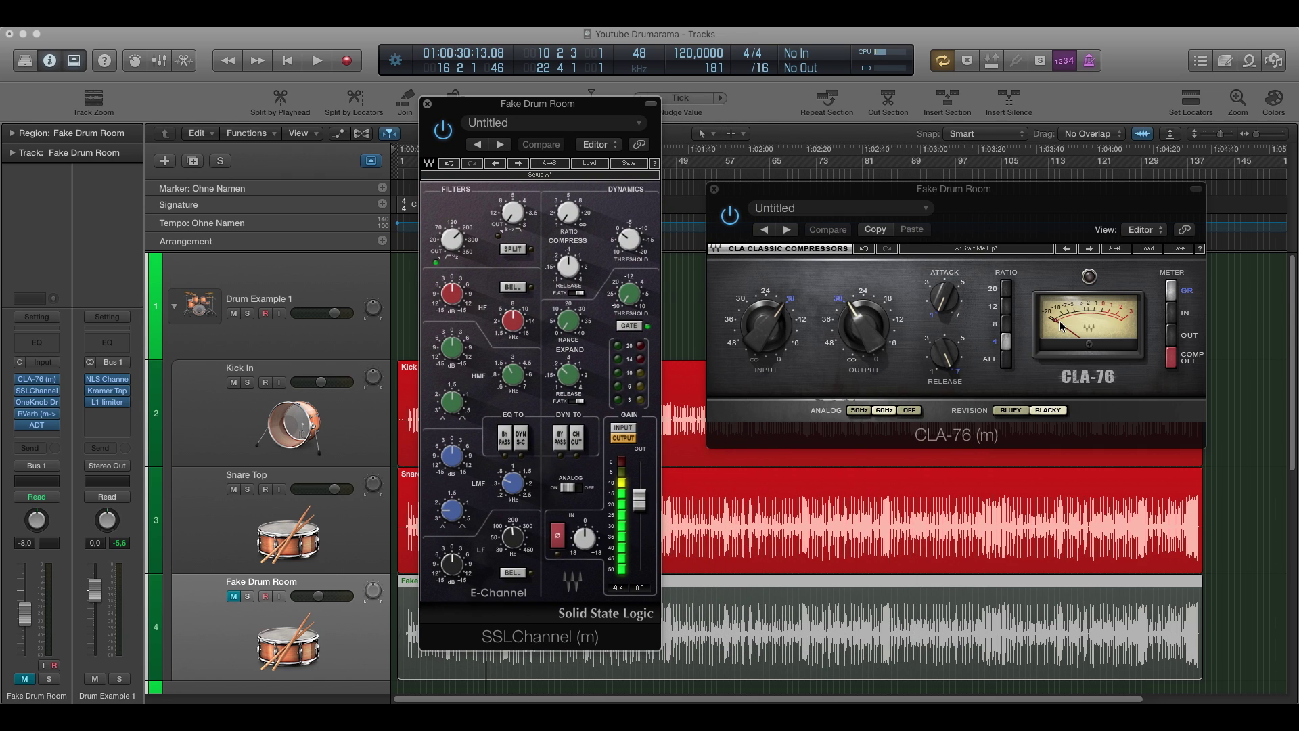
left_click_drag(560, 108, 576, 106)
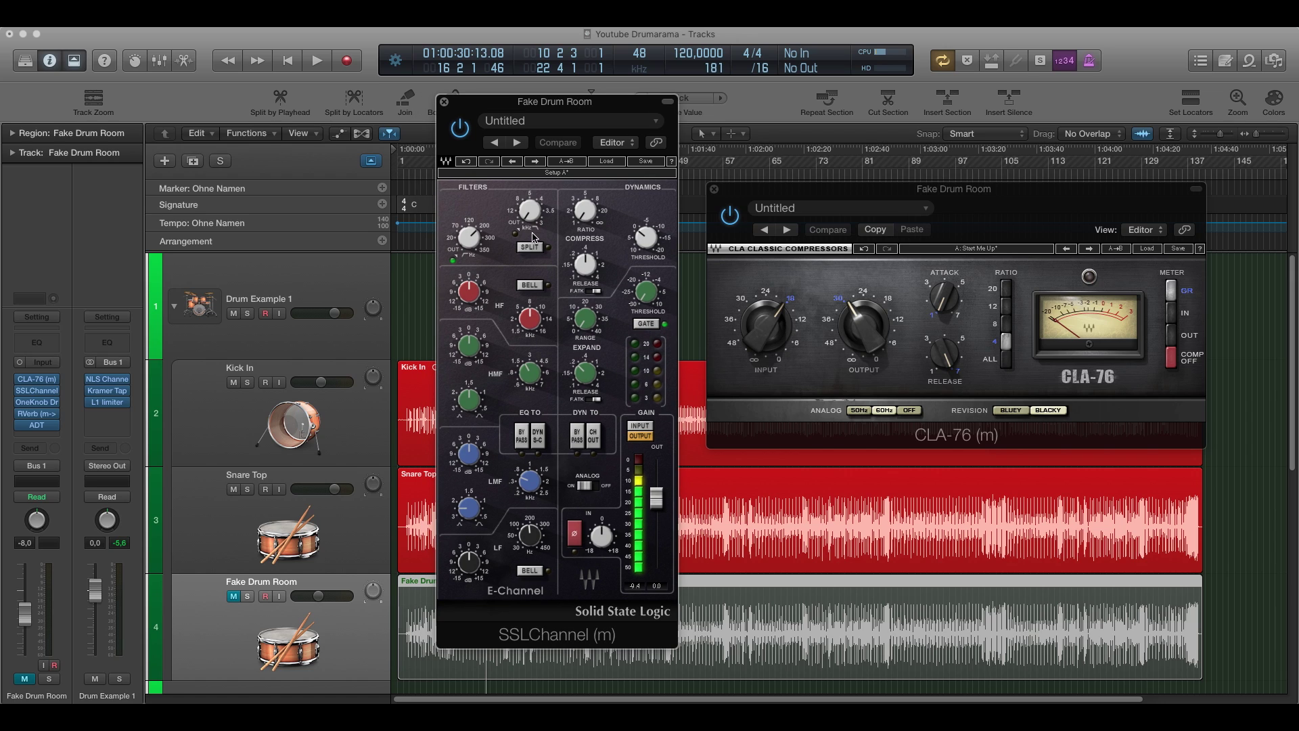
- Check the high-pass filter on Fake Drum Room's SSLChannel, and bypass the track's OneKnob, RVerb and ADT plug-ins
left_click(469, 237)
left_click_drag(522, 106, 263, 91)
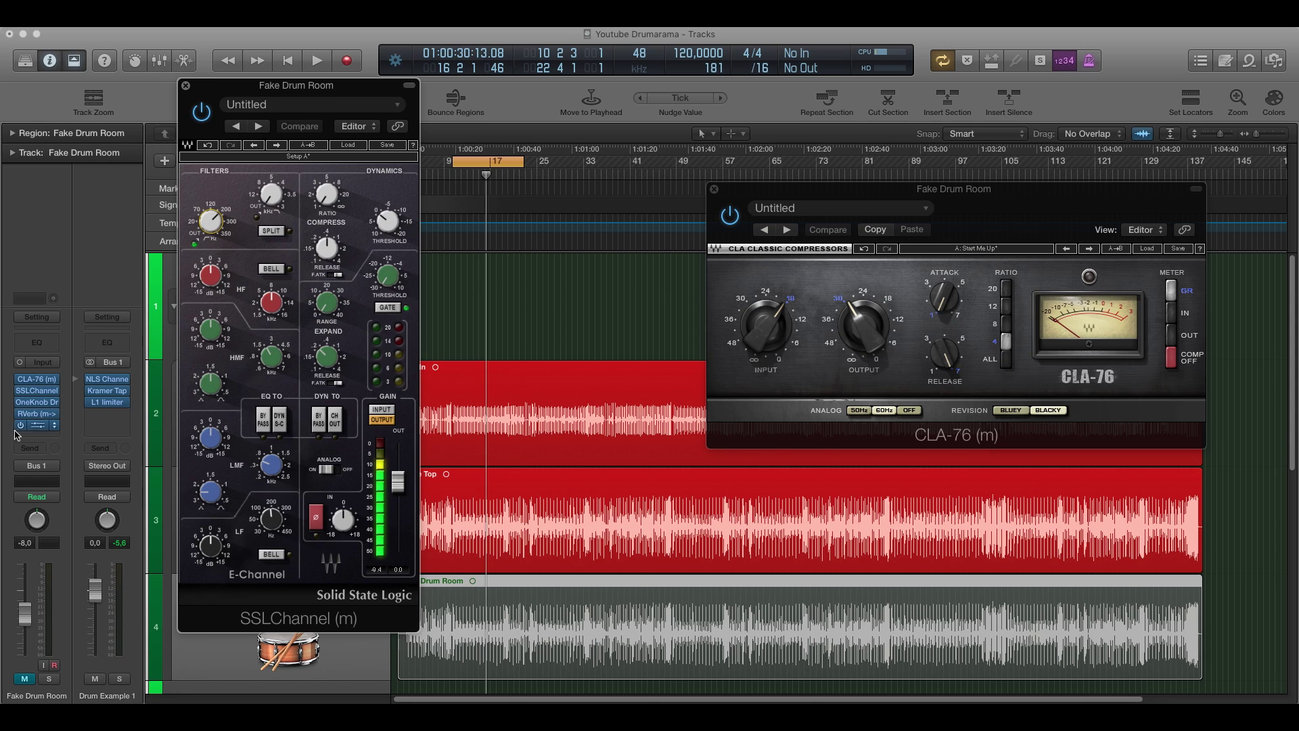
left_click_drag(22, 404, 21, 425)
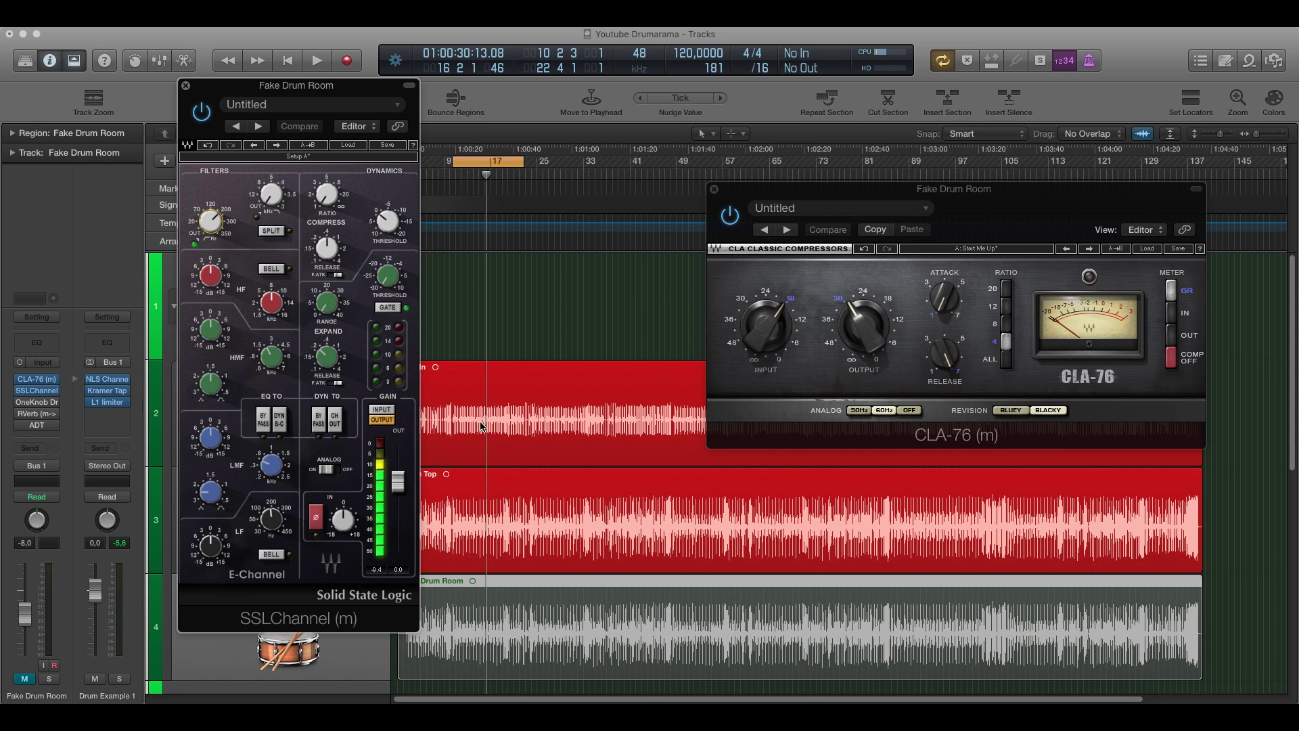
- Mute Kick In and Snare Top, unmute Fake Drum Room, and arrange its SSLChannel window clear of the CLA-76
left_click_drag(292, 99, 676, 155)
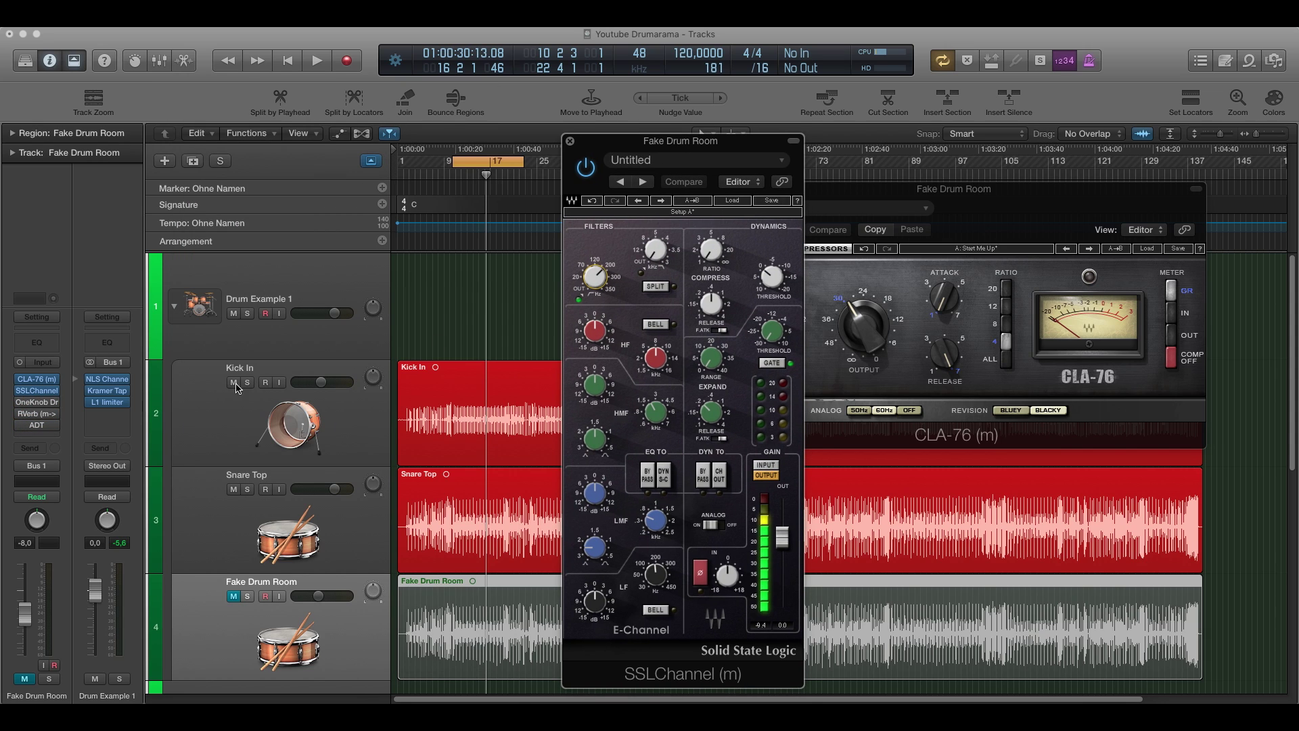
left_click_drag(234, 382, 236, 588)
left_click(234, 595)
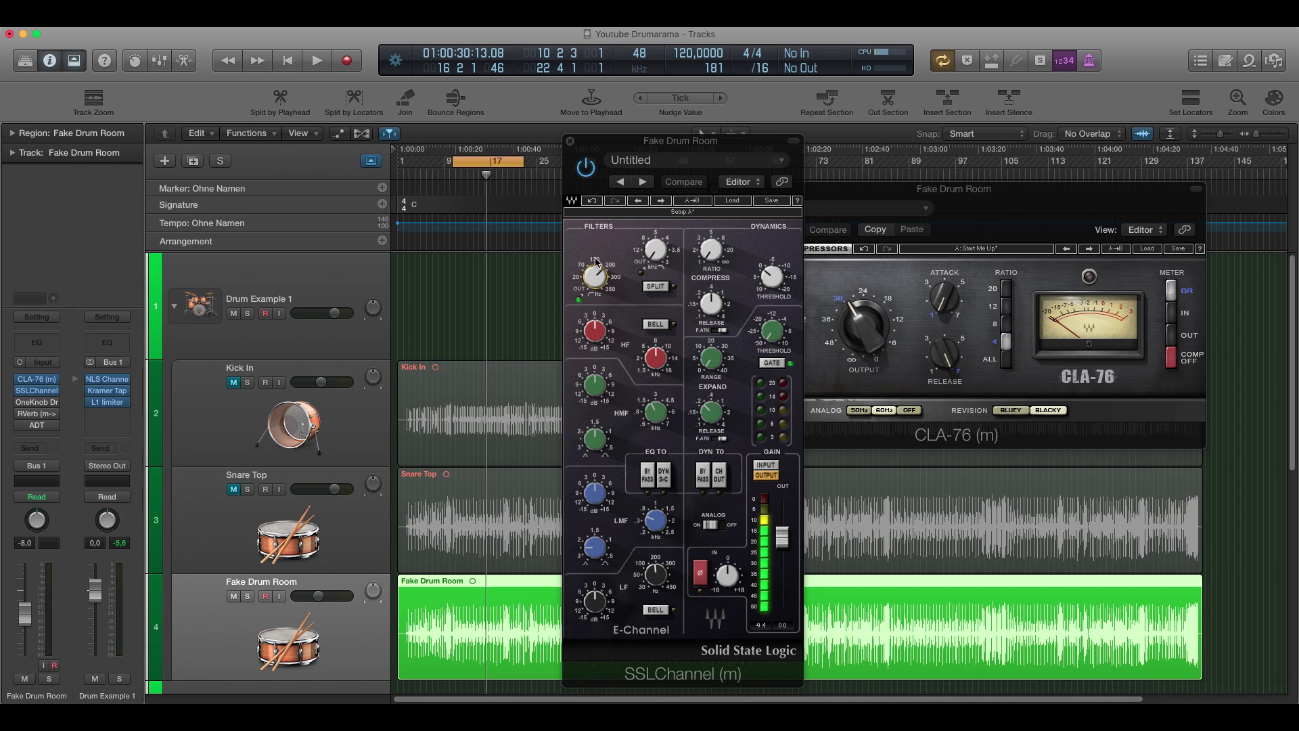
left_click_drag(663, 145, 281, 130)
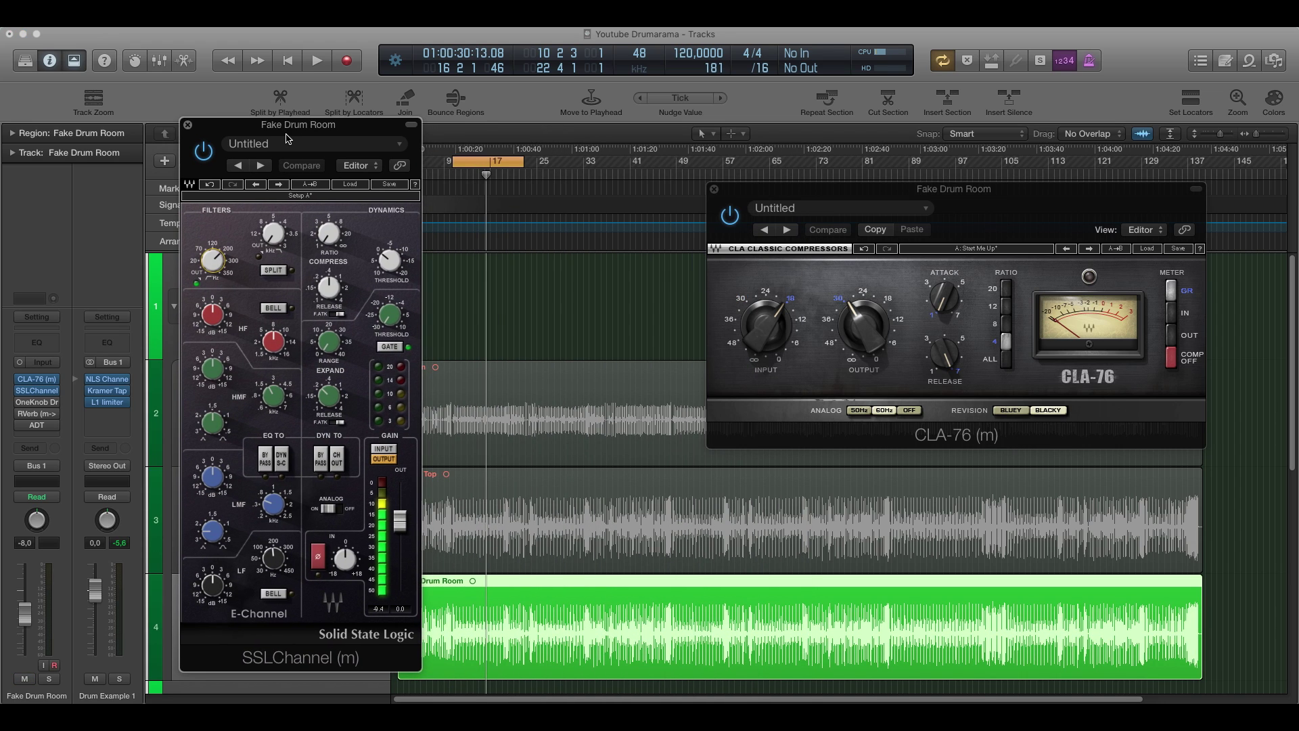
- Play back Fake Drum Room with the CLA-76 bypassed and re-enabled for comparison, and close the SSLChannel and CLA-76 windows
key("space")
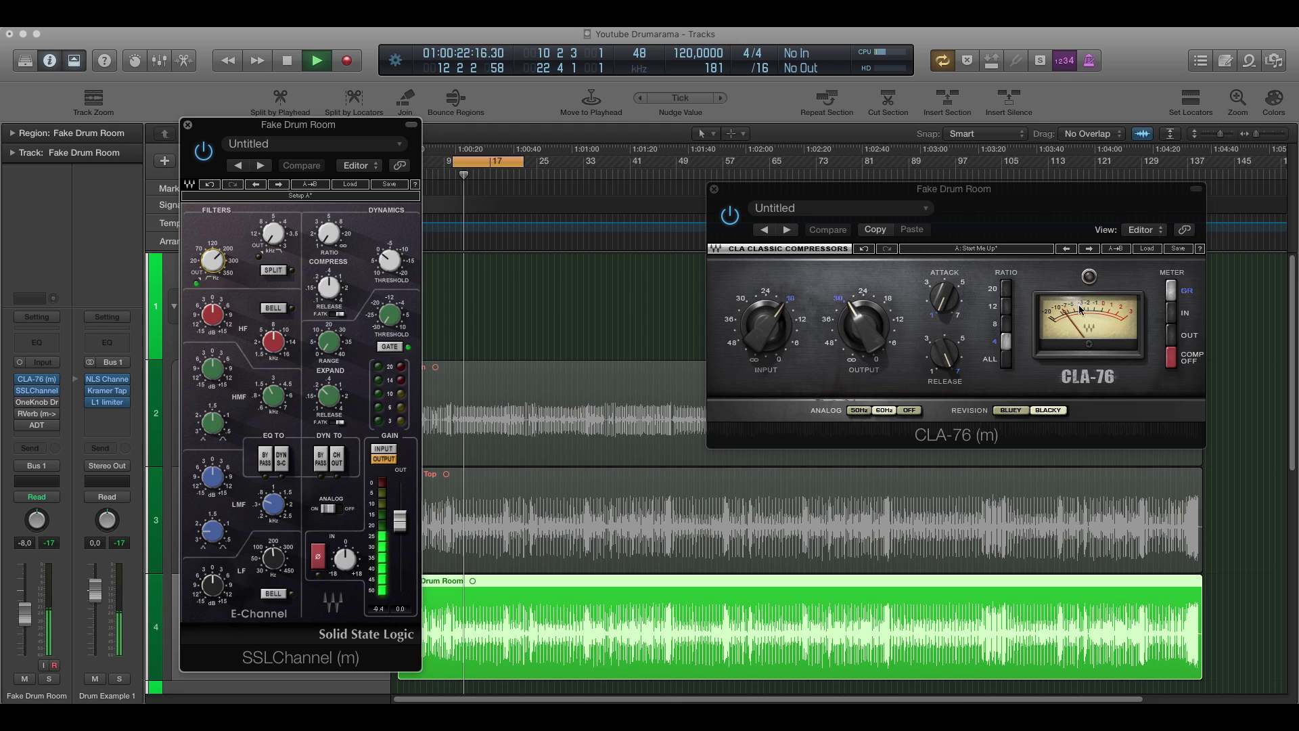
left_click(734, 218)
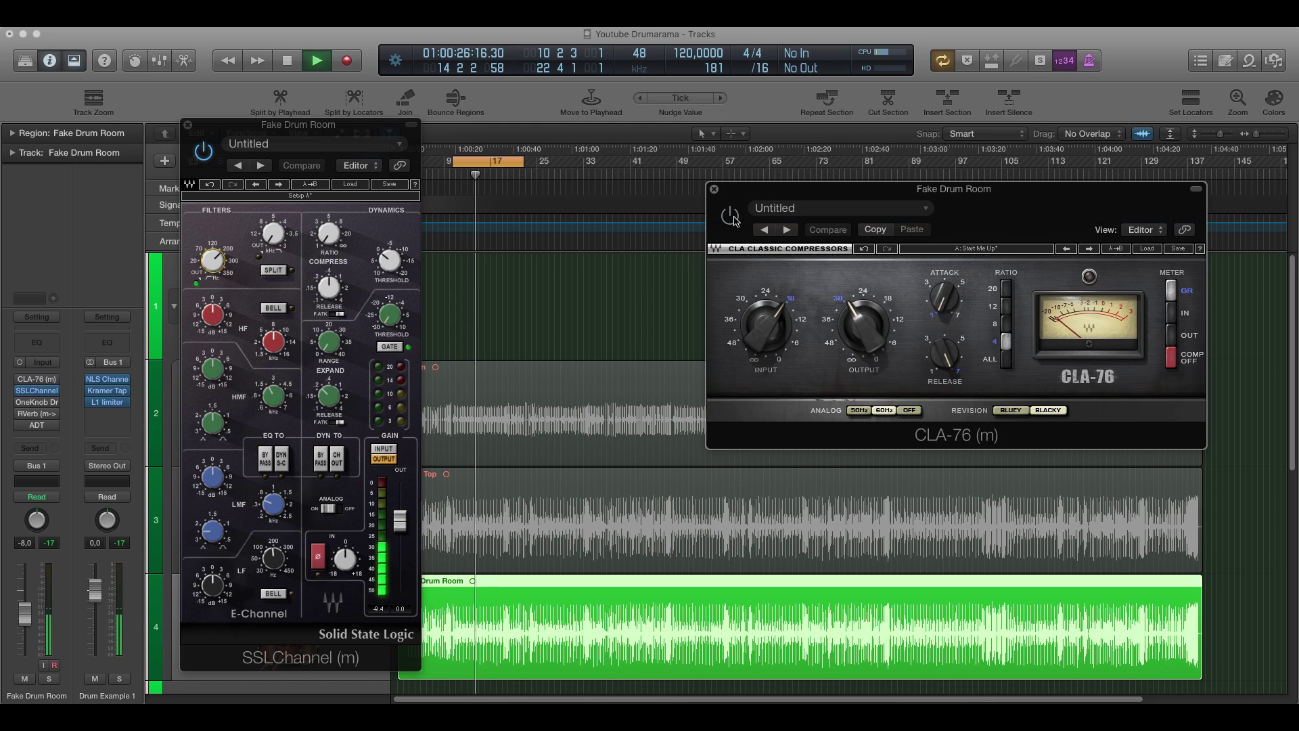
left_click(734, 219)
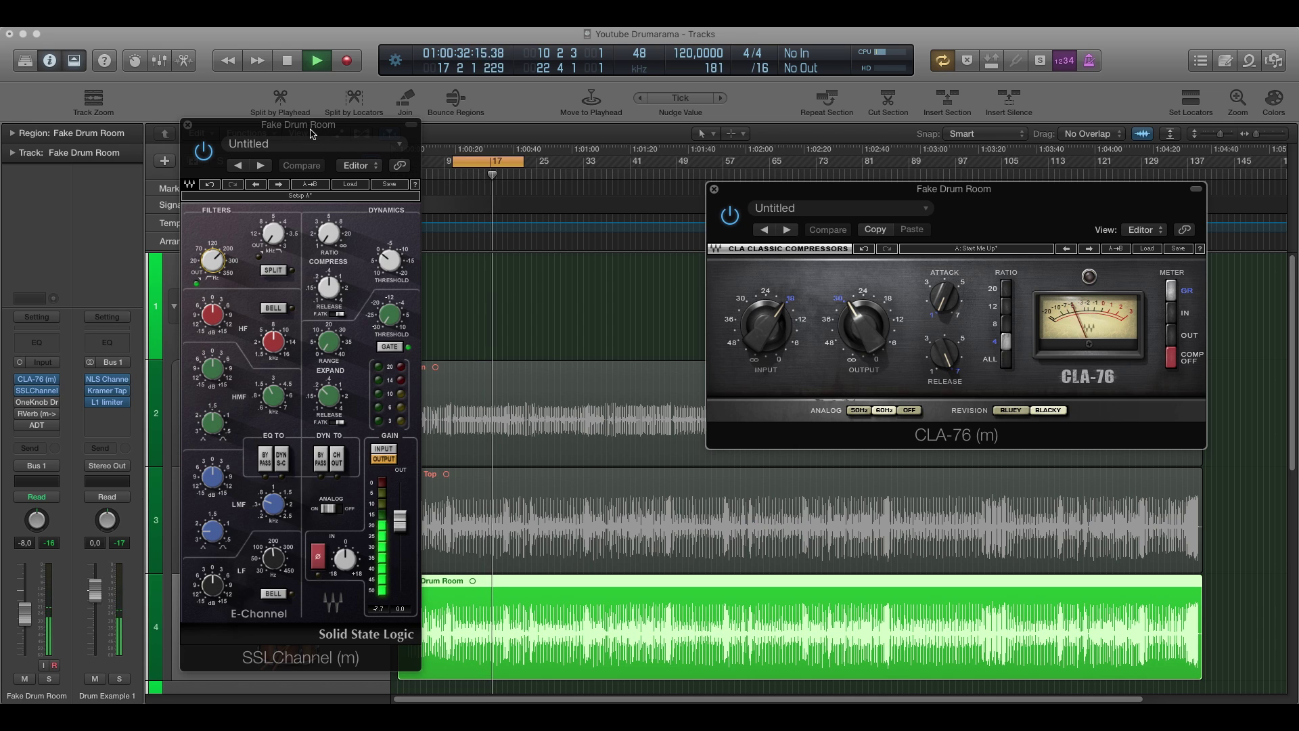
key("space")
left_click_drag(311, 133, 583, 138)
left_click(456, 132)
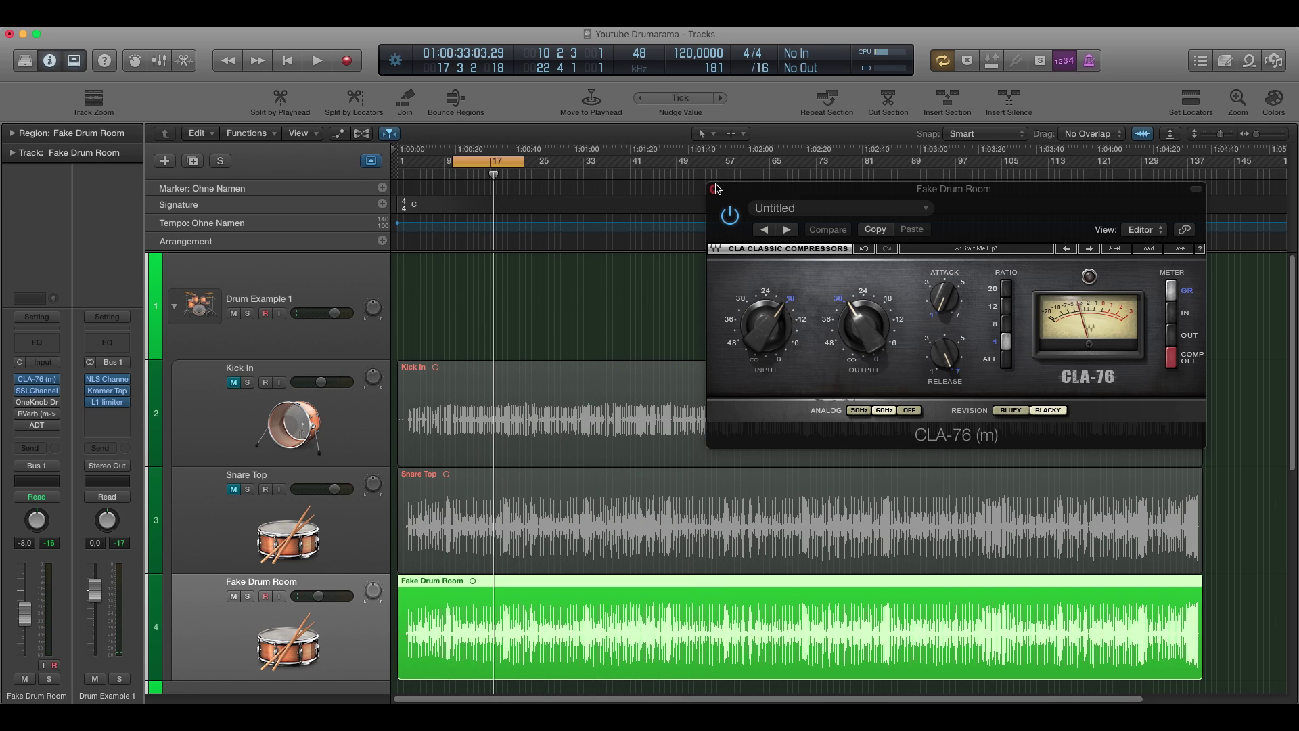
left_click(715, 190)
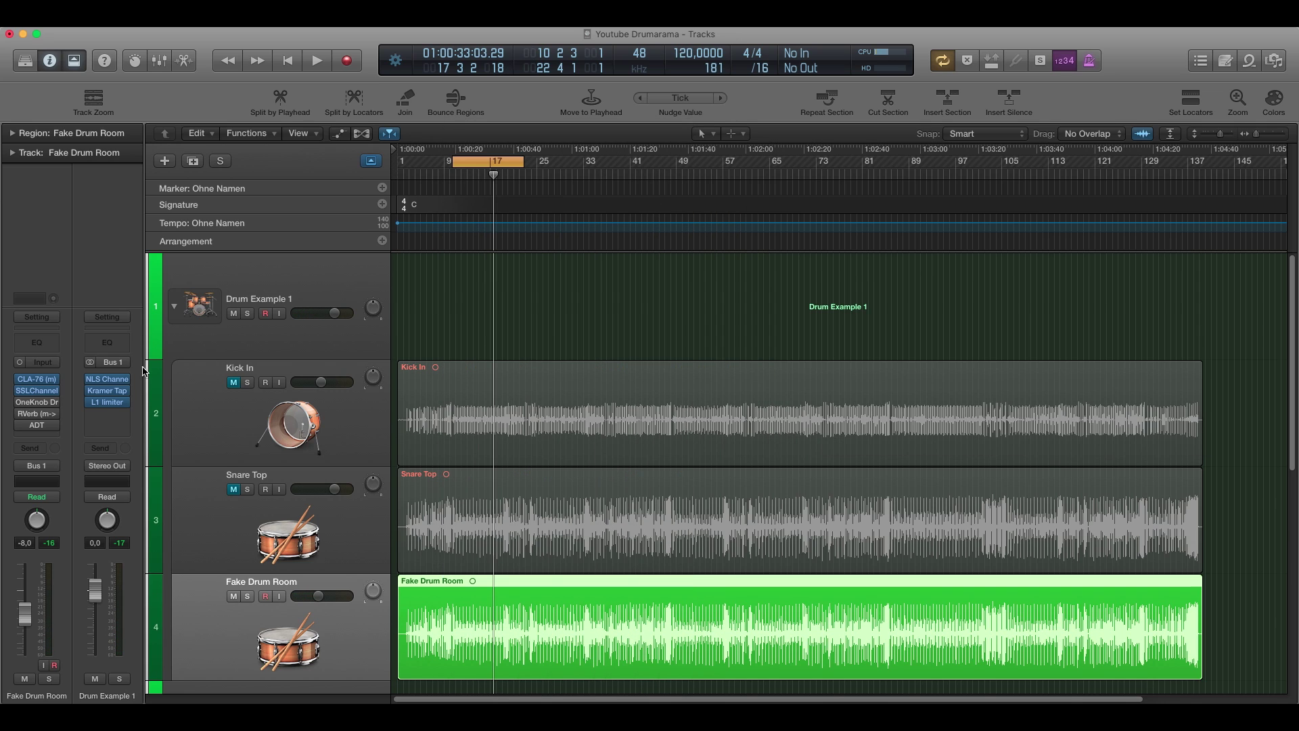
- Open Fake Drum Room's OneKnob Driver, activate it, compare it on and off during playback, and close its window
left_click(53, 407)
left_click_drag(679, 226, 727, 218)
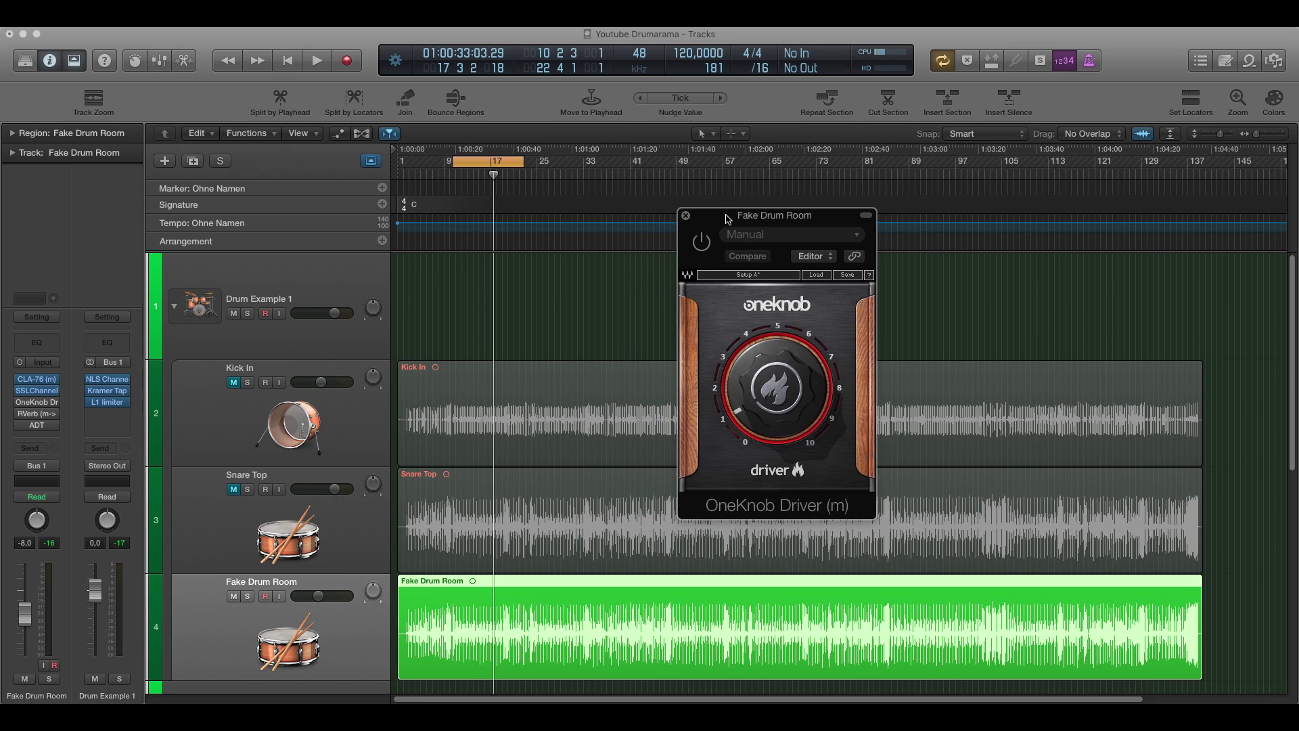
left_click(702, 242)
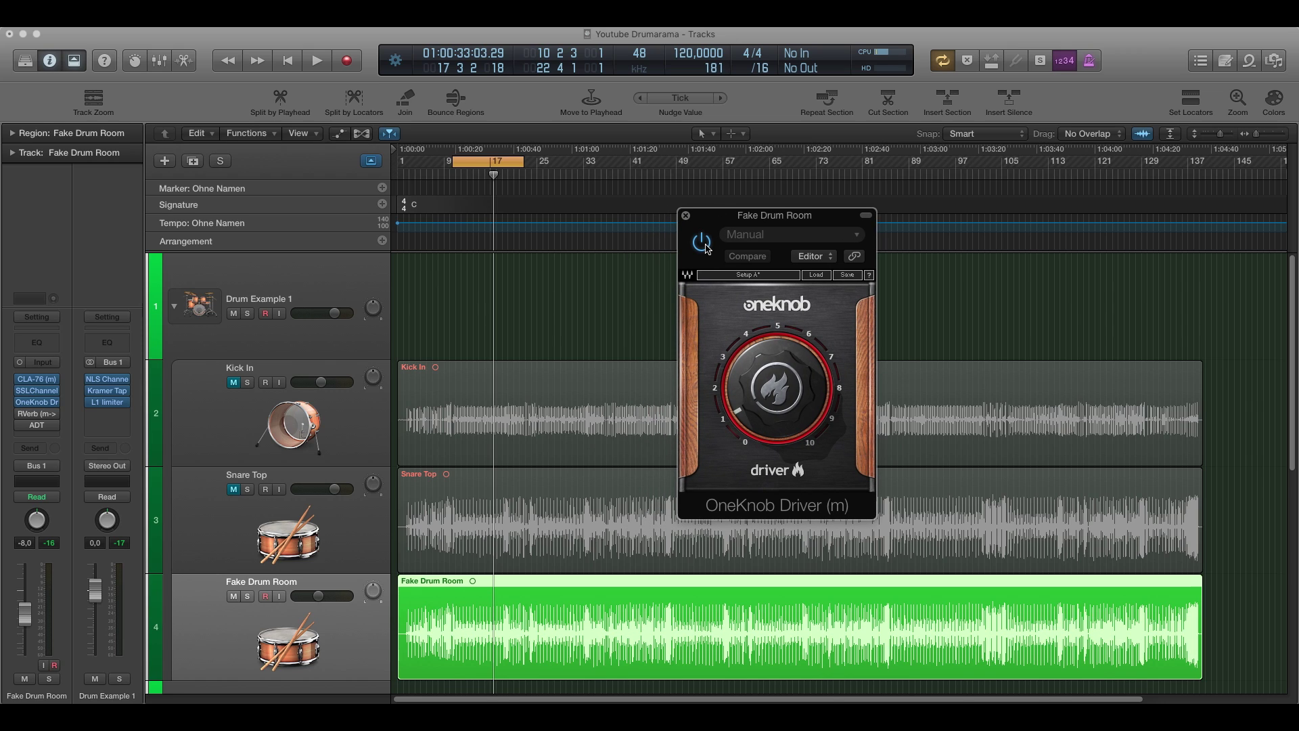
key("space")
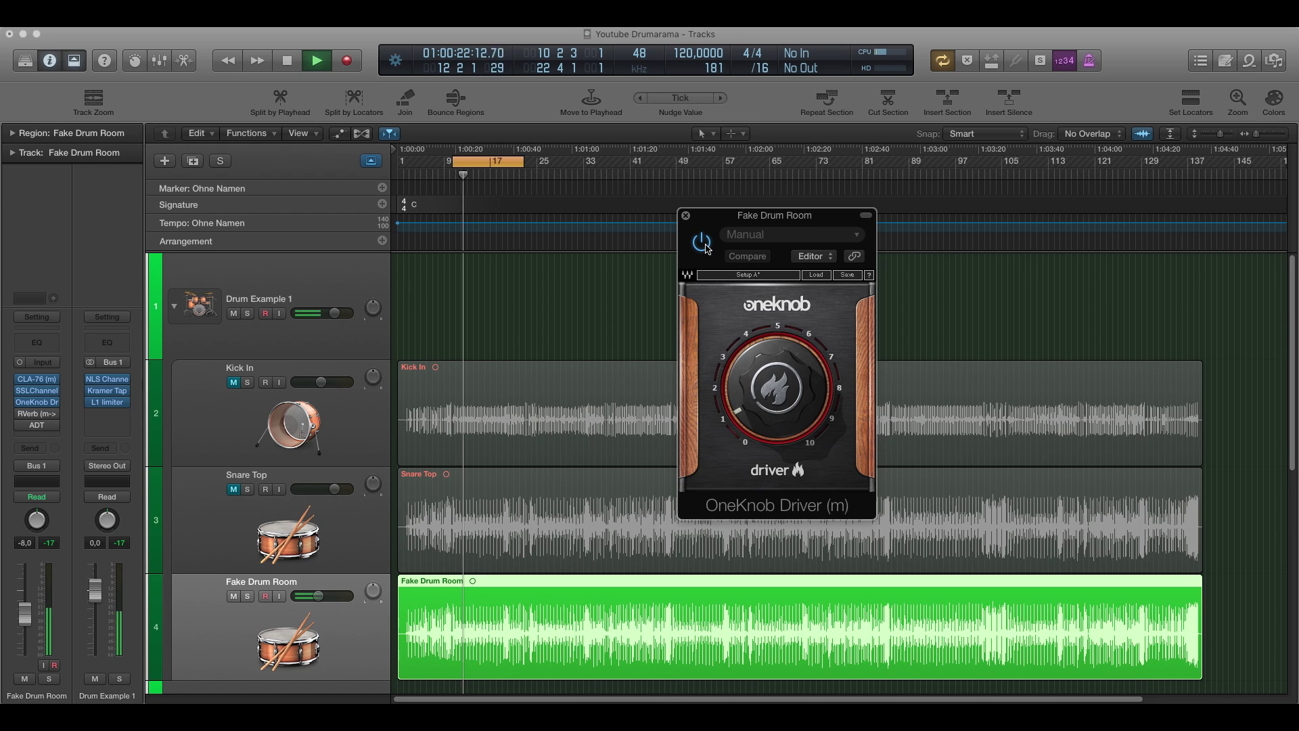
left_click(704, 248)
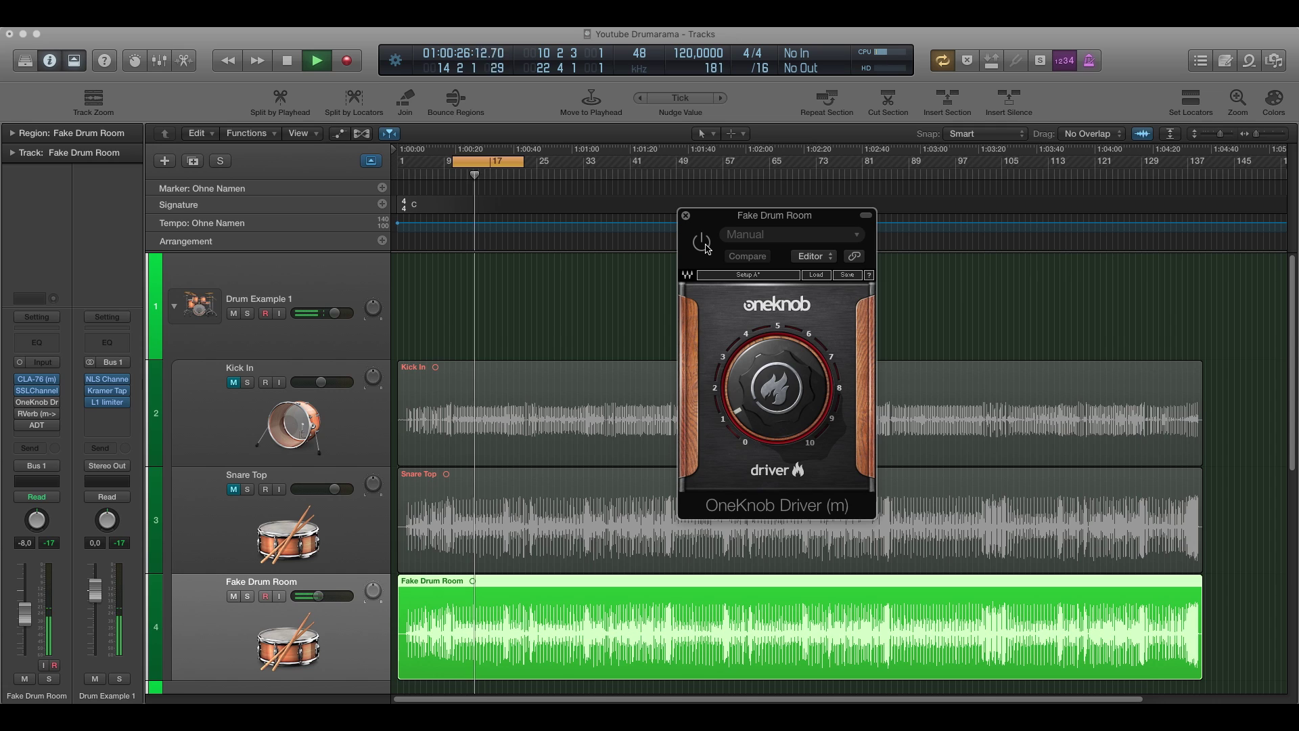
left_click(704, 245)
key("space")
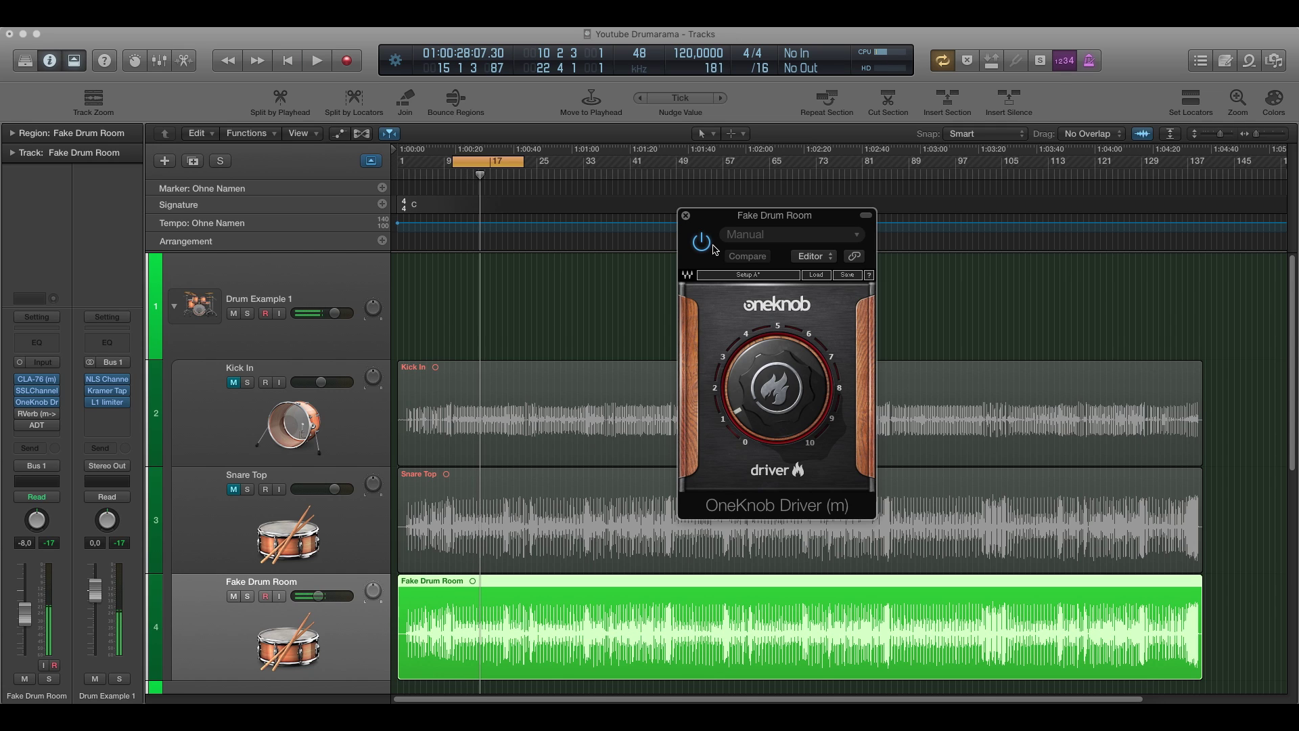
left_click(686, 215)
- Open Fake Drum Room's RVerb window and position it over the arrangement to examine the Studio 'A' reverb settings
left_click(36, 414)
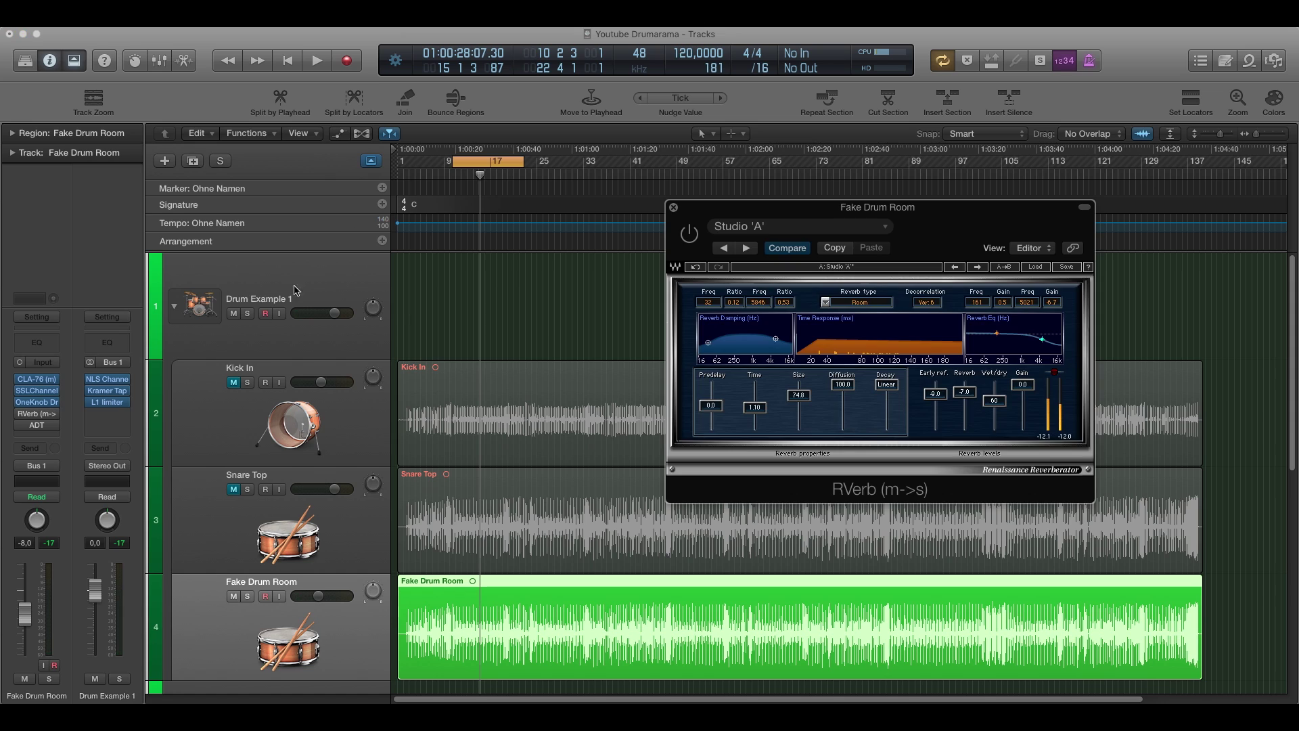
left_click_drag(893, 212, 965, 212)
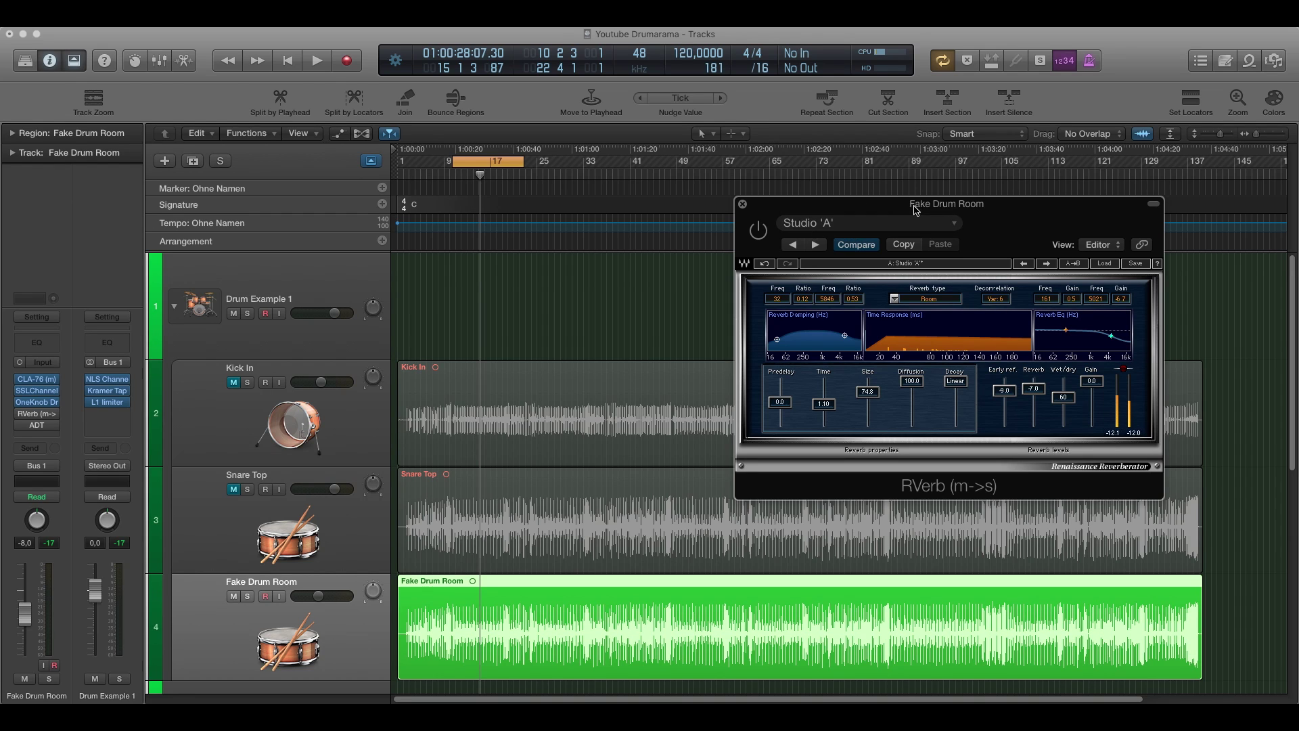
left_click_drag(914, 210, 878, 190)
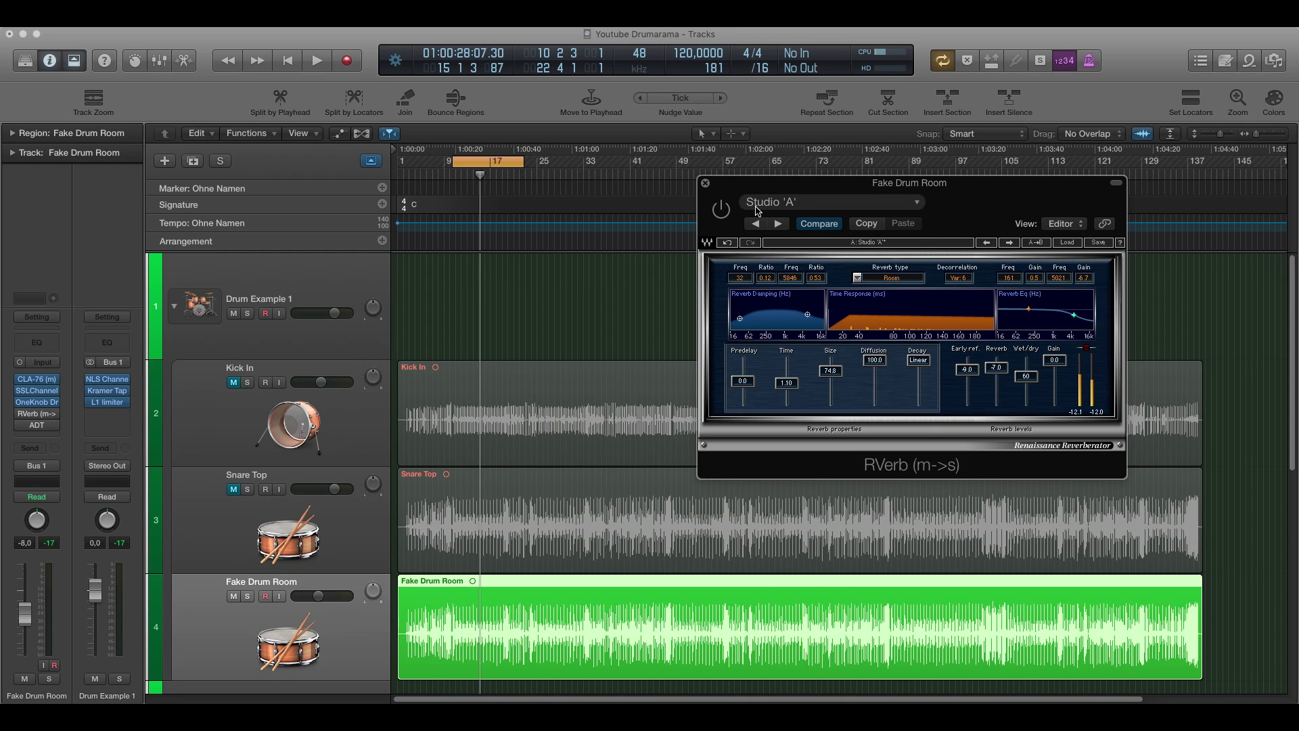
- Activate RVerb during playback of Fake Drum Room, compare it on and off, leave it enabled, and close its window
key("space")
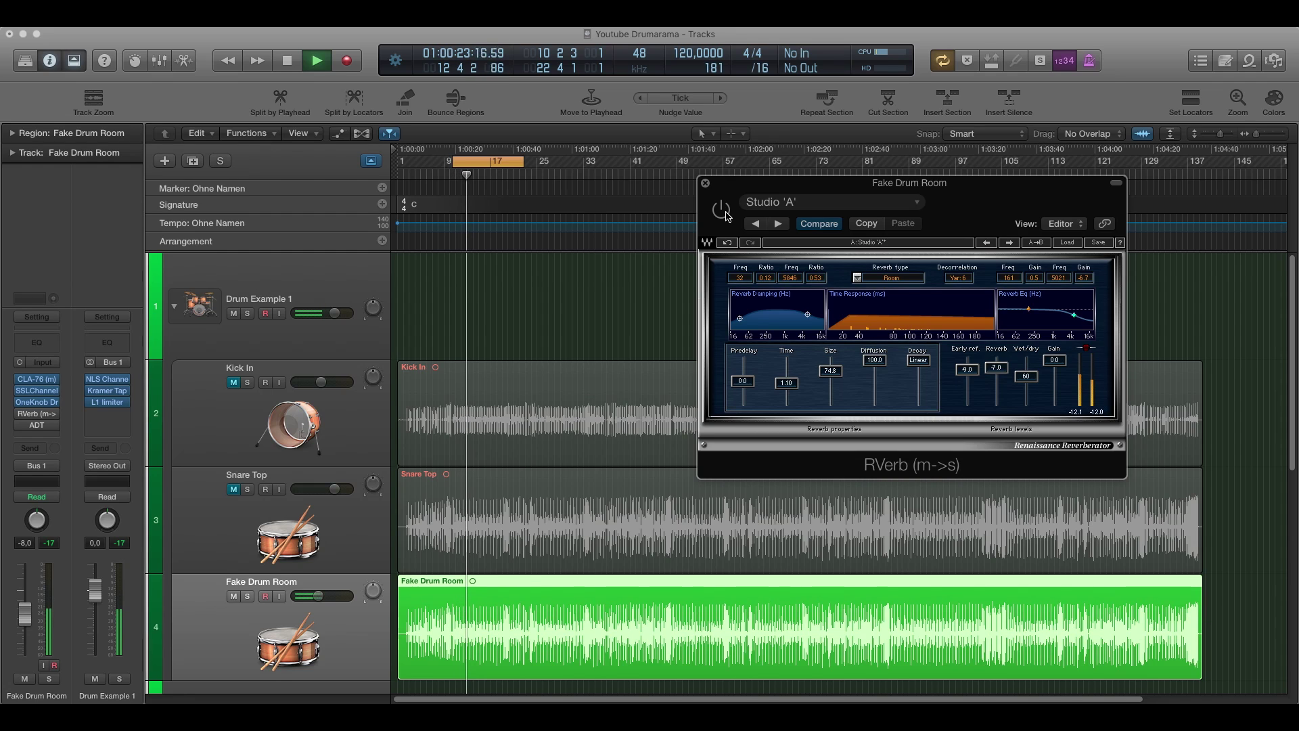
left_click(727, 215)
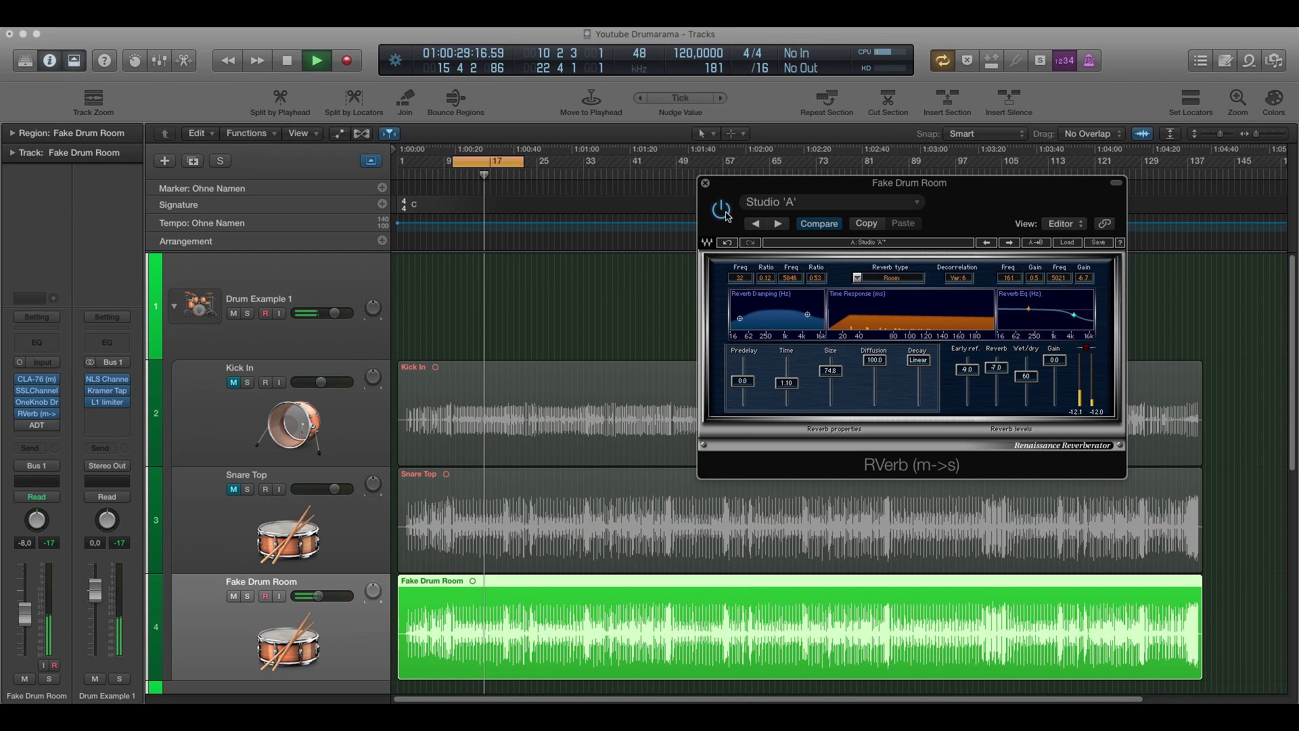
left_click(727, 215)
left_click(728, 216)
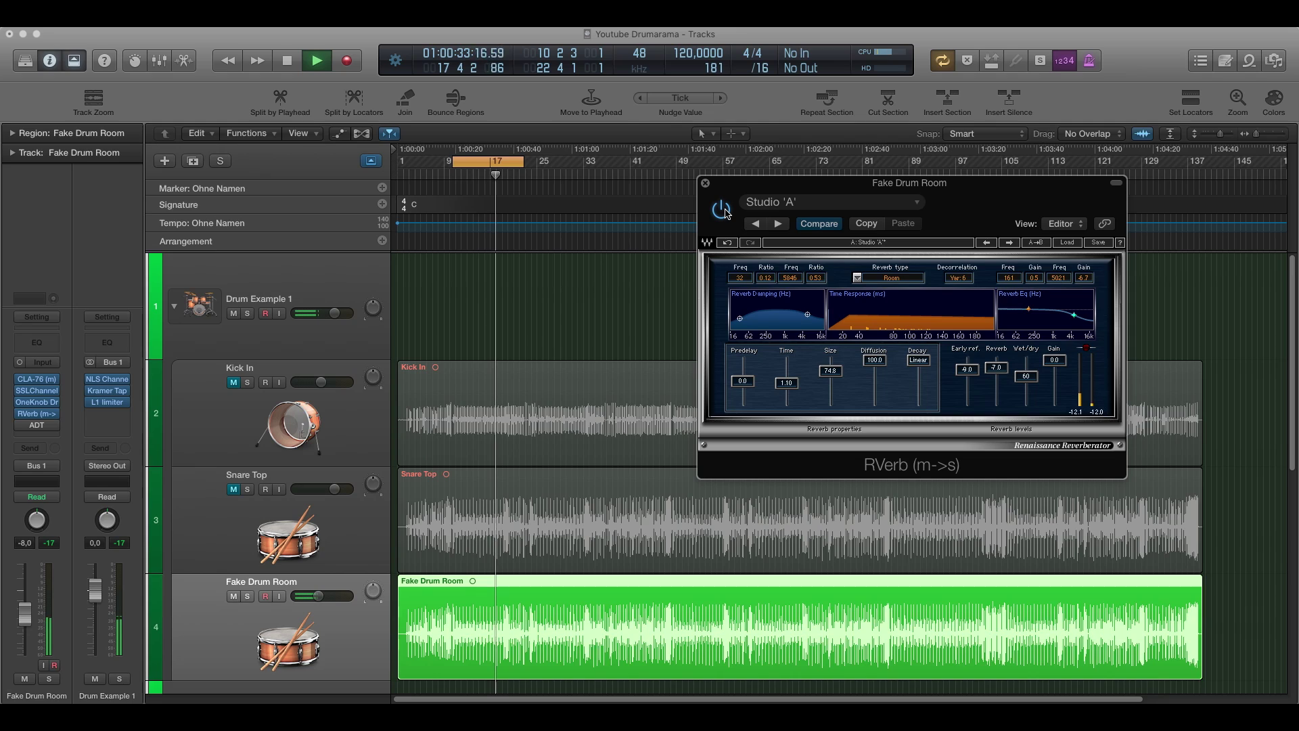
key("space")
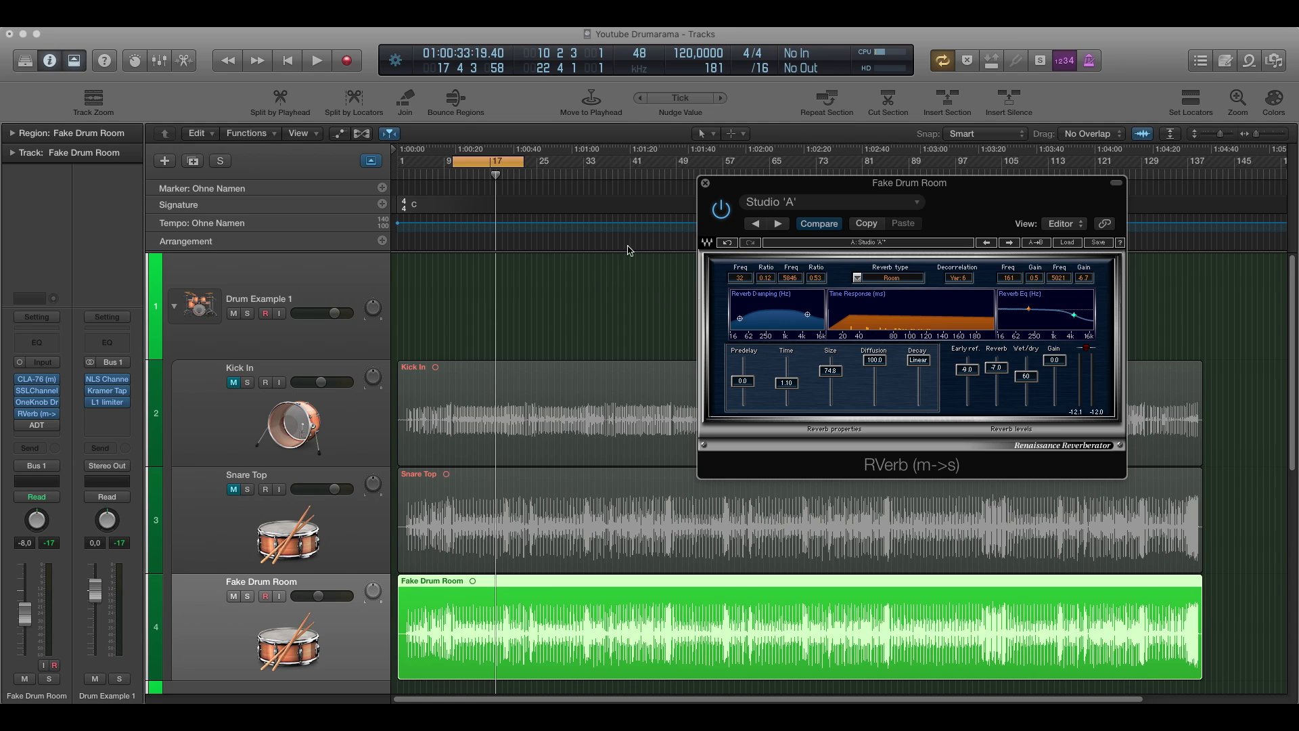
left_click_drag(743, 189, 722, 196)
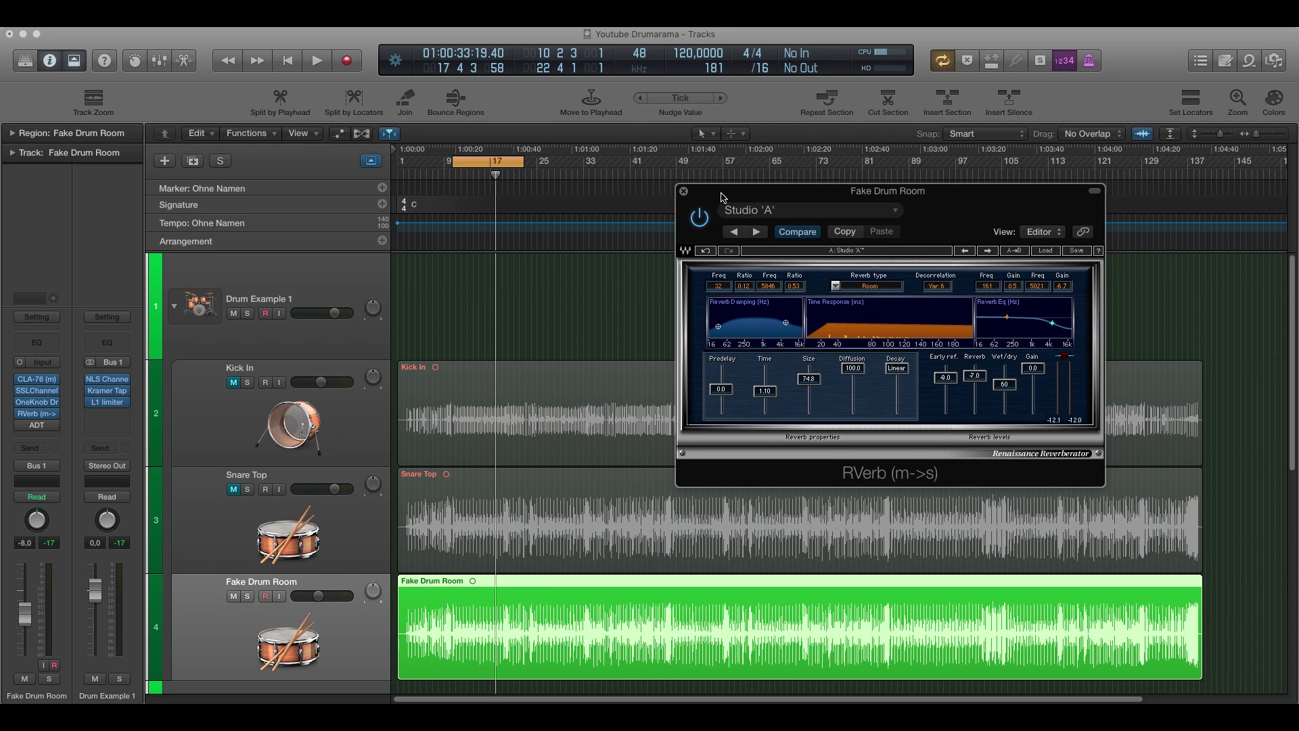
left_click(686, 195)
- Open Fake Drum Room's ADT window and move it over the arrangement to examine its delay, level, pan, wow and flutter settings
left_click(37, 425)
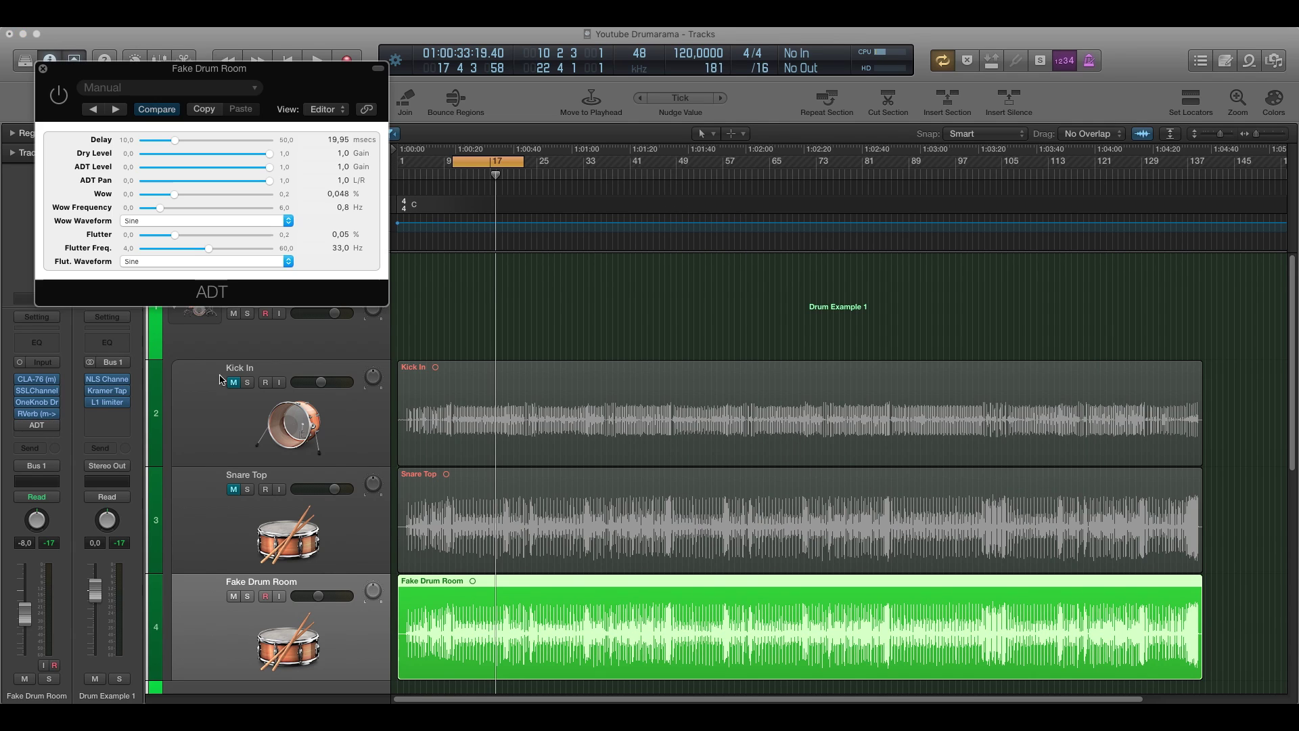
left_click_drag(769, 259, 895, 279)
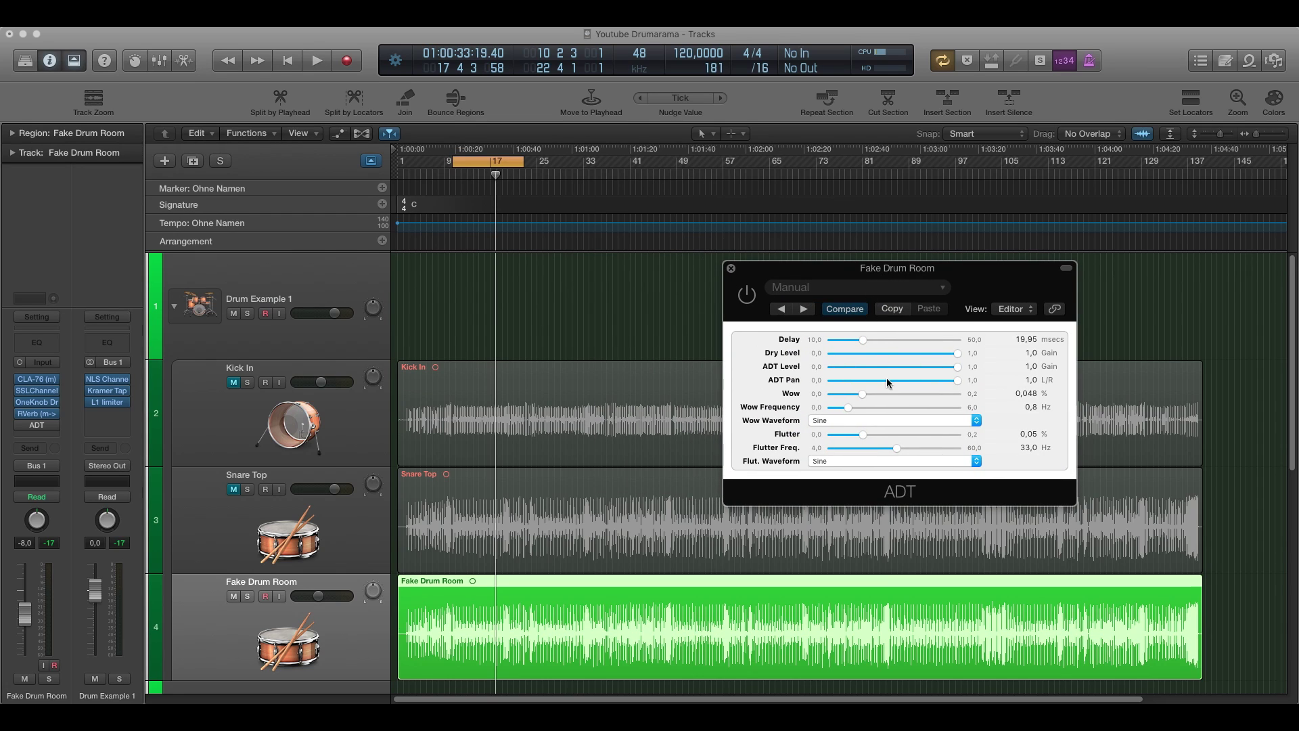
left_click_drag(911, 273, 904, 262)
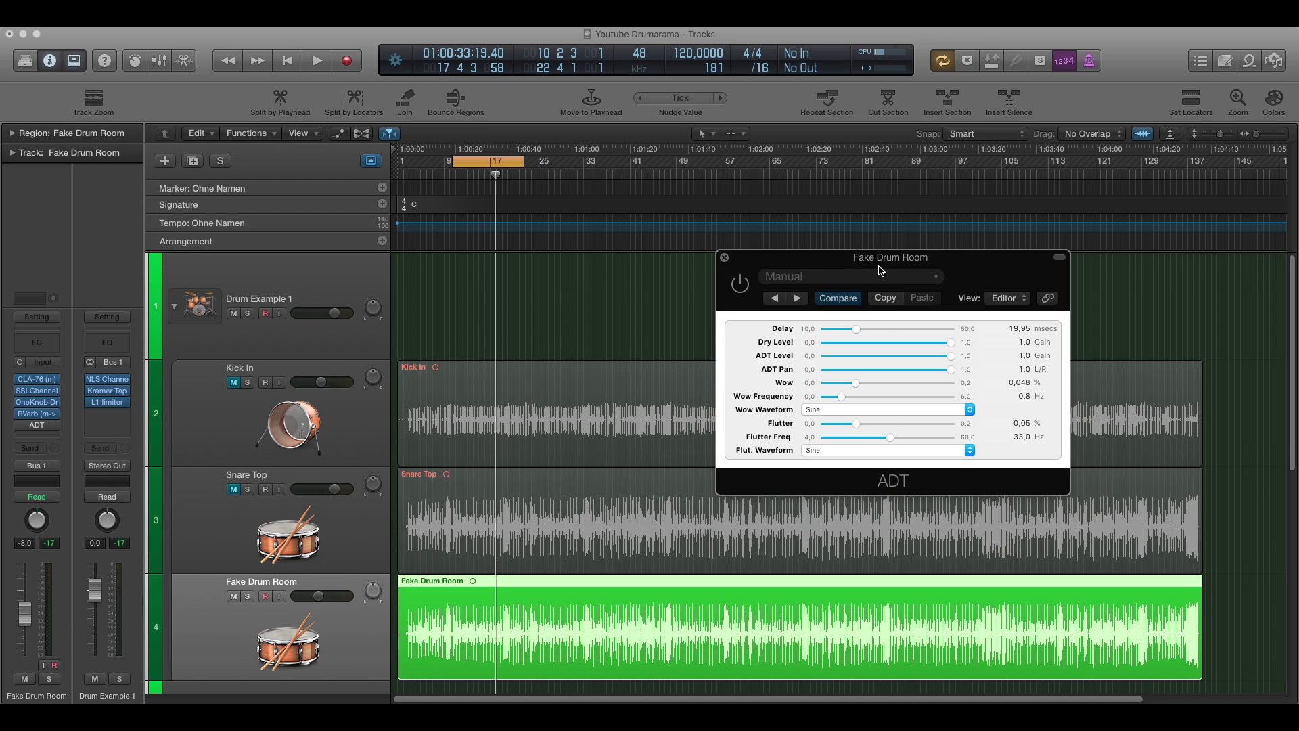
left_click_drag(883, 264, 883, 249)
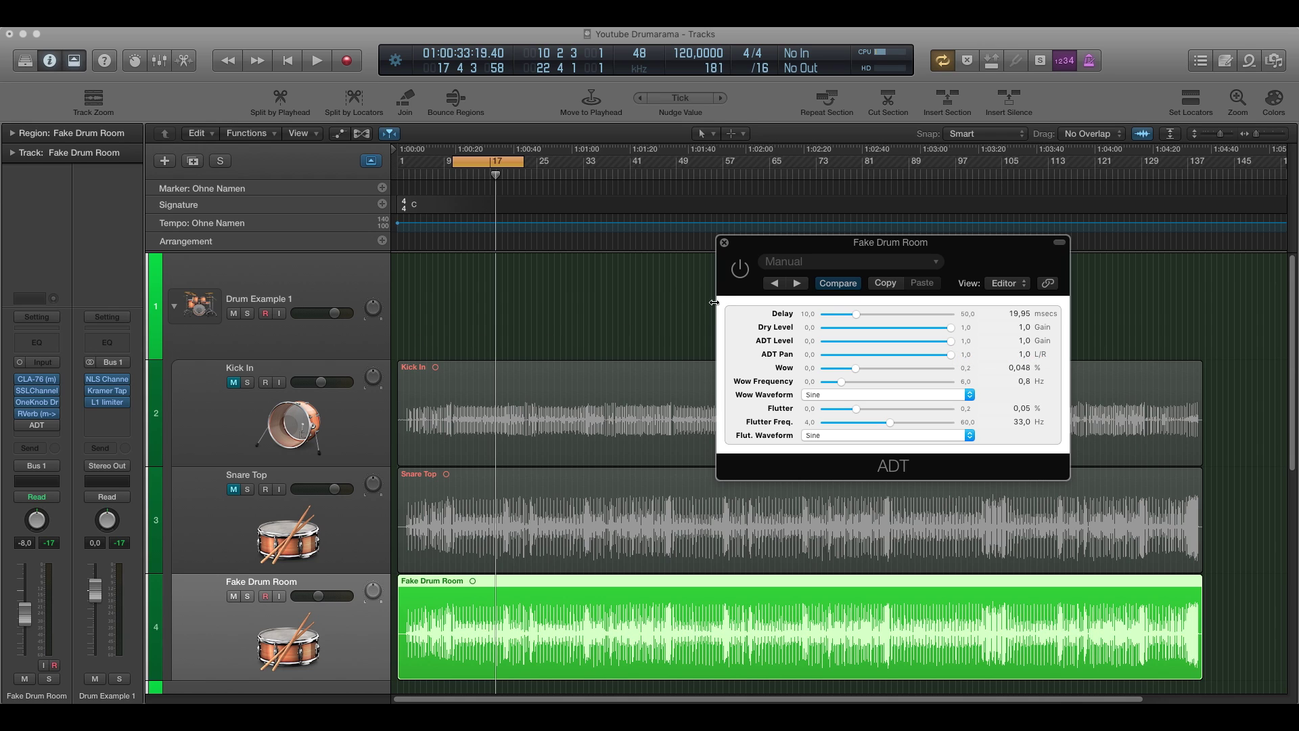
- Compare ADT on and off during playback of Fake Drum Room, leave it enabled, and close its window
key("space")
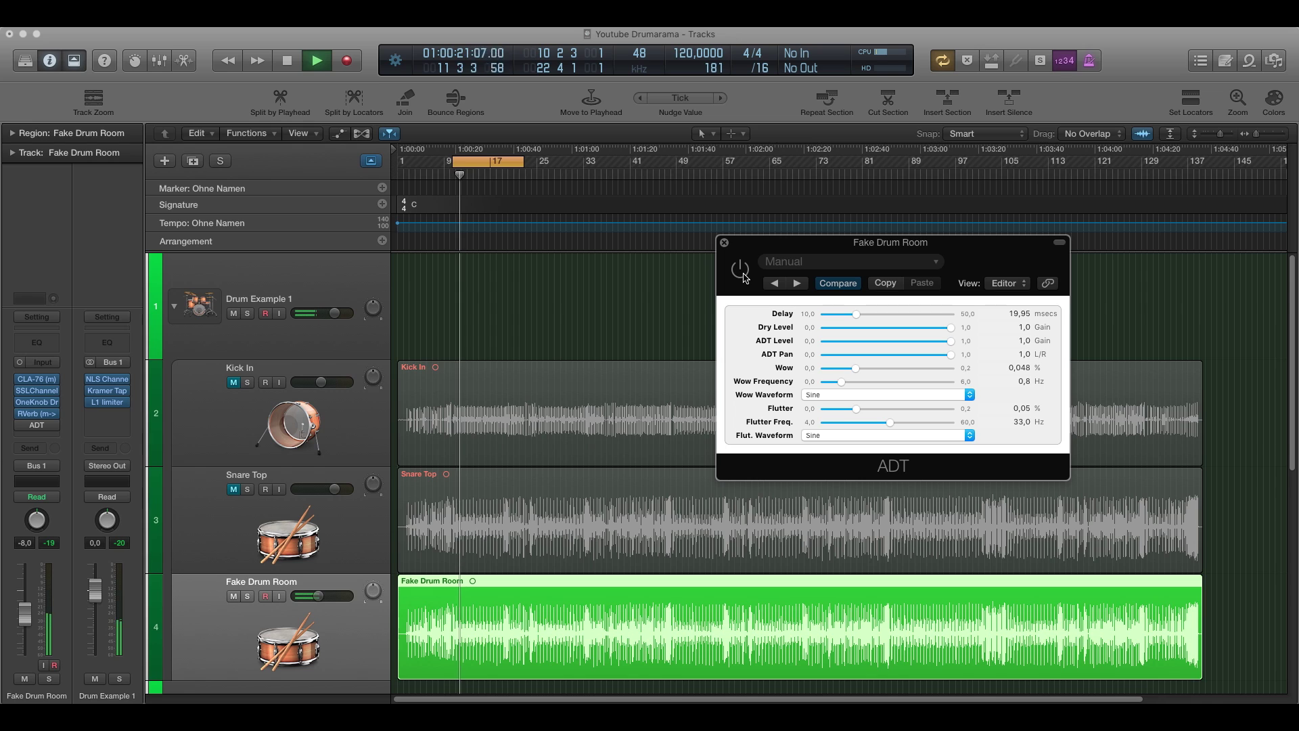
left_click(744, 276)
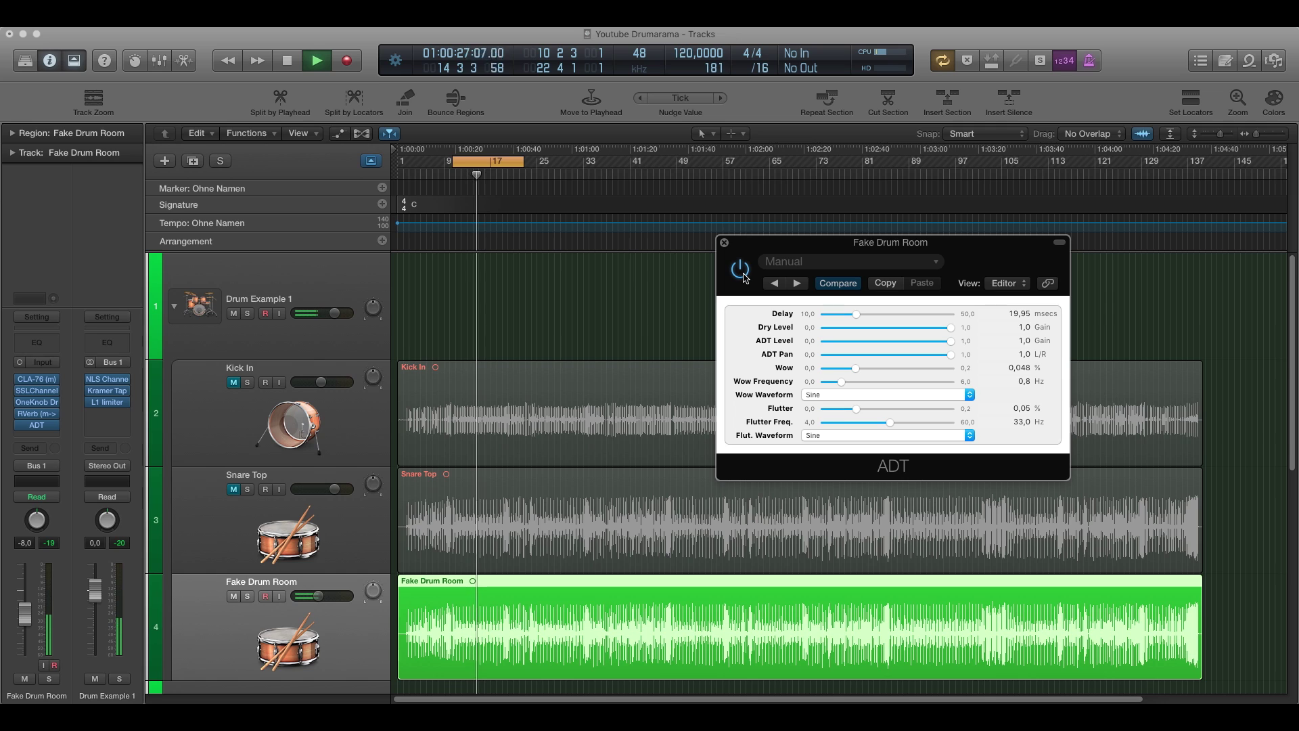
left_click(744, 276)
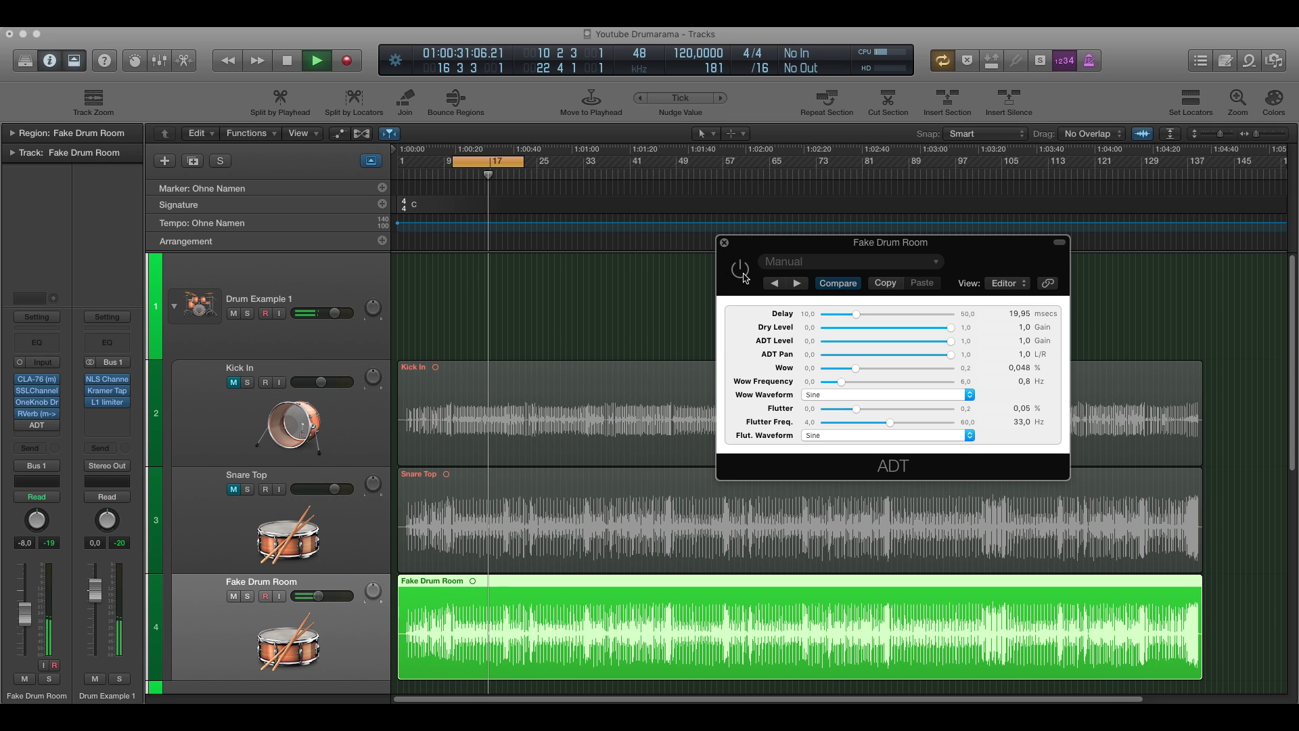
left_click(743, 276)
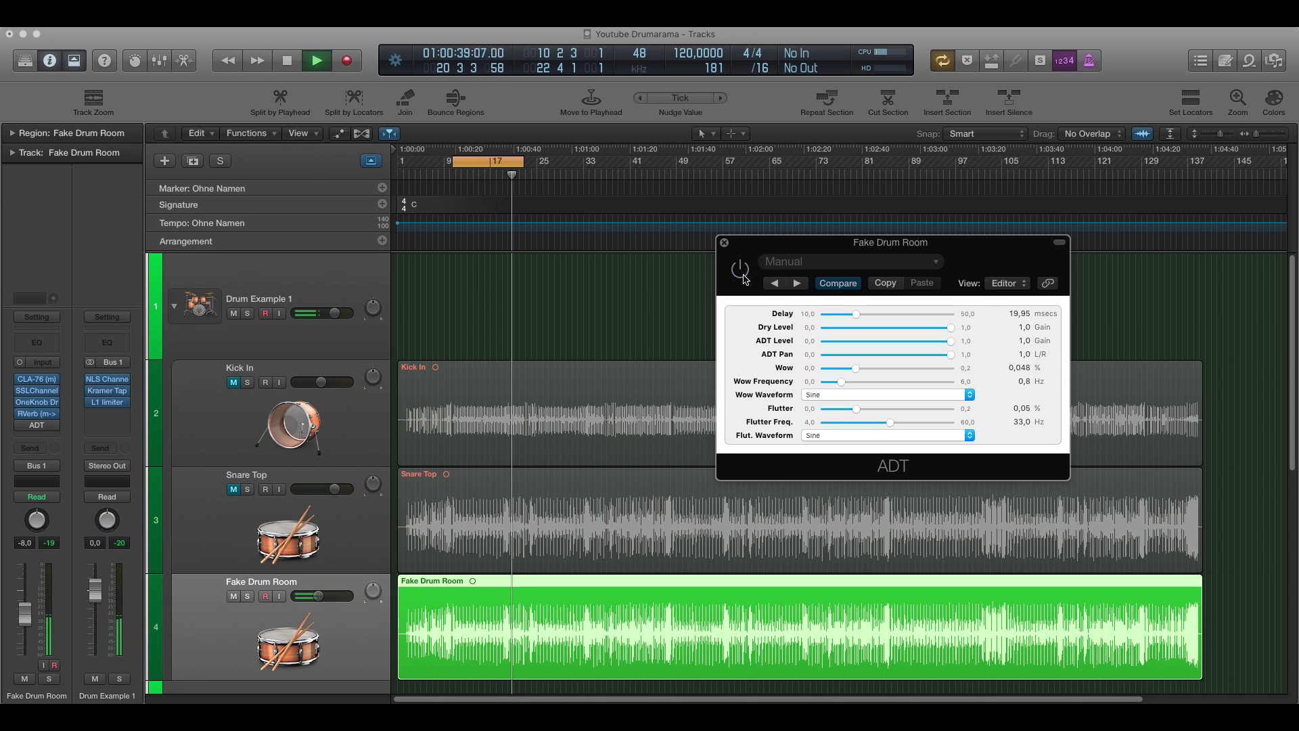
key("space")
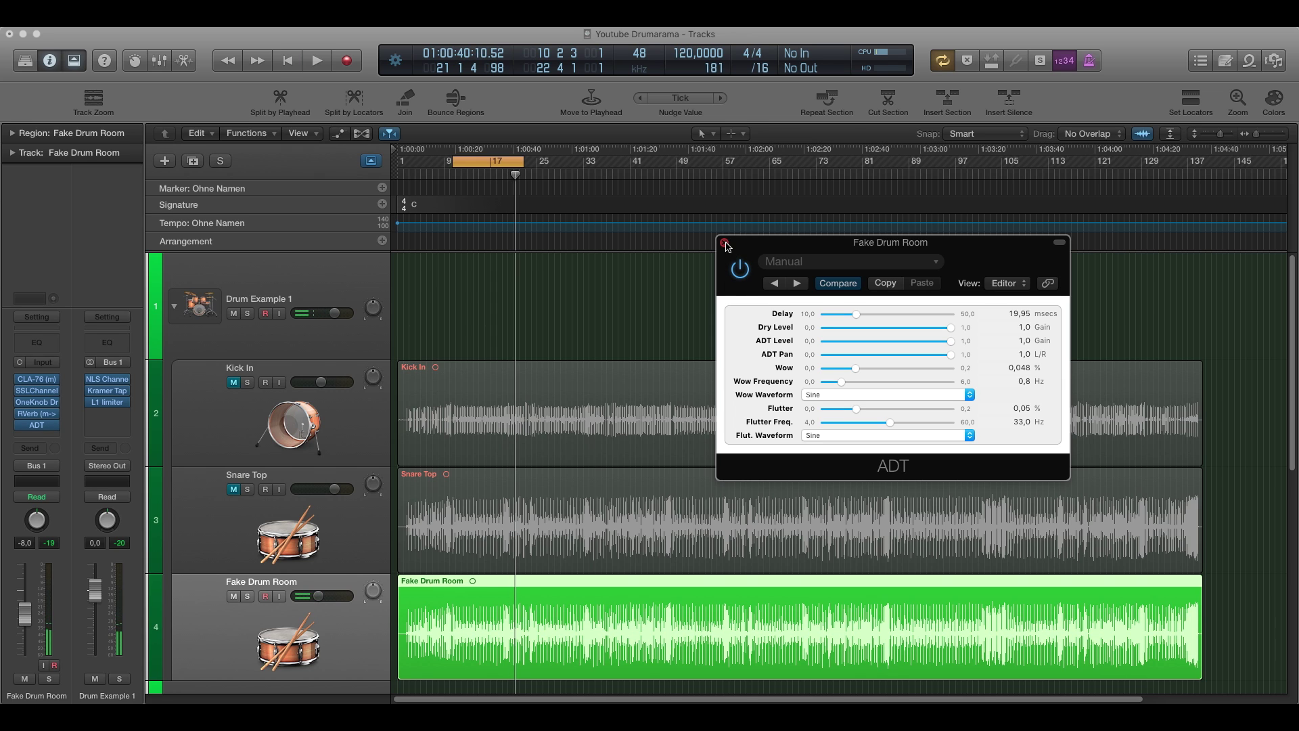
left_click(724, 242)
- Unmute Kick In and Snare Top, reselect Fake Drum Room, and play back all three drum tracks together
left_click(233, 383)
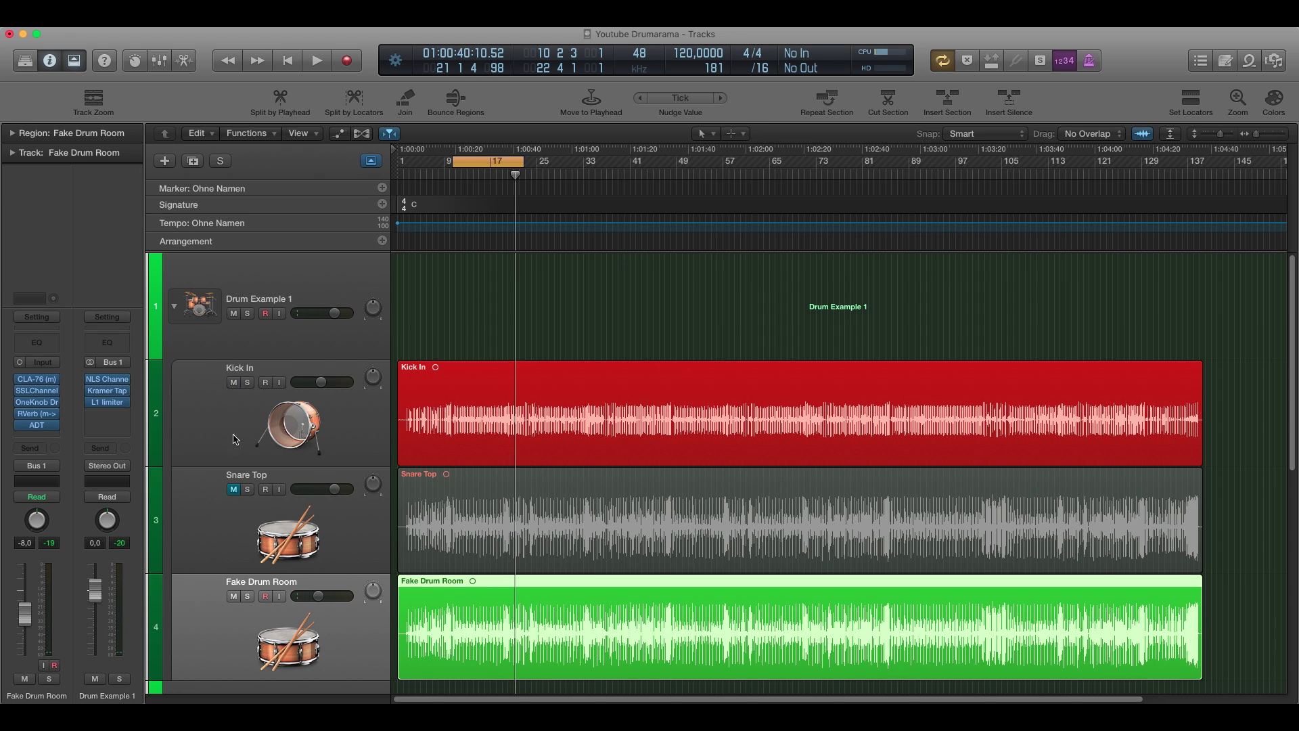
left_click(234, 489)
left_click(293, 301)
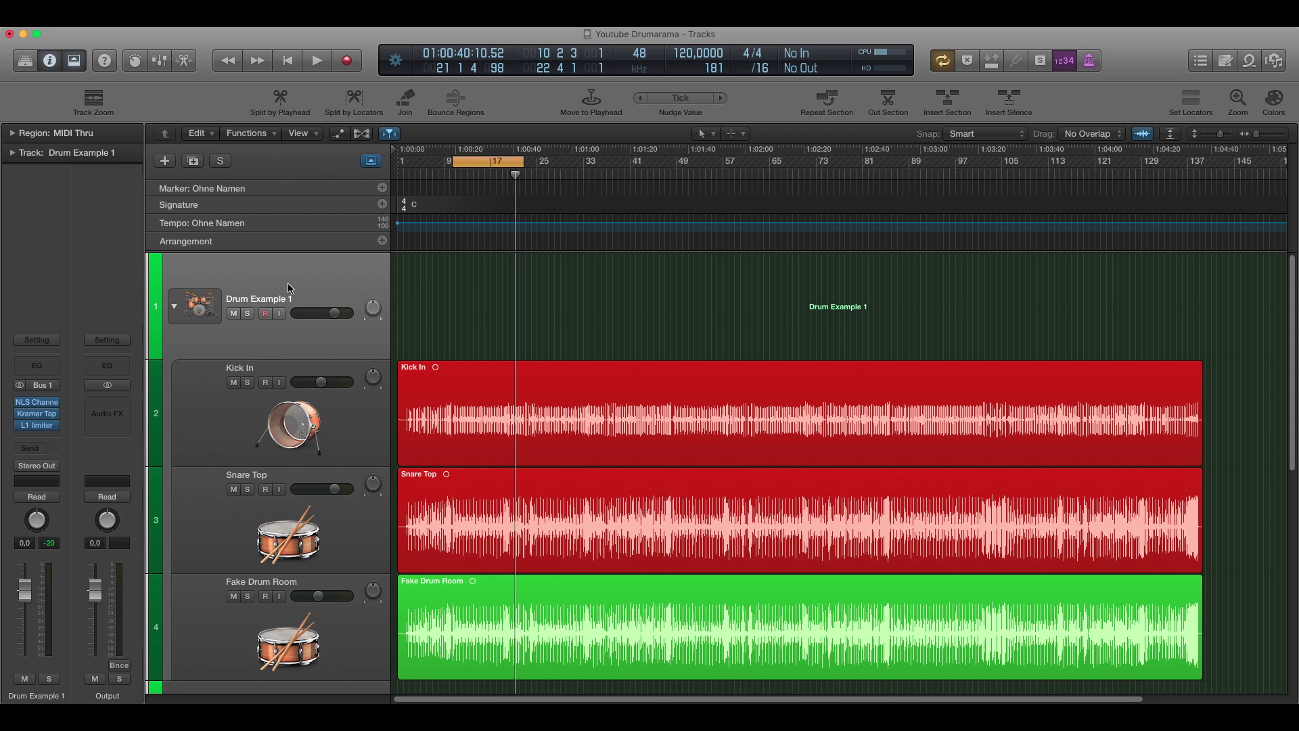
left_click(205, 591)
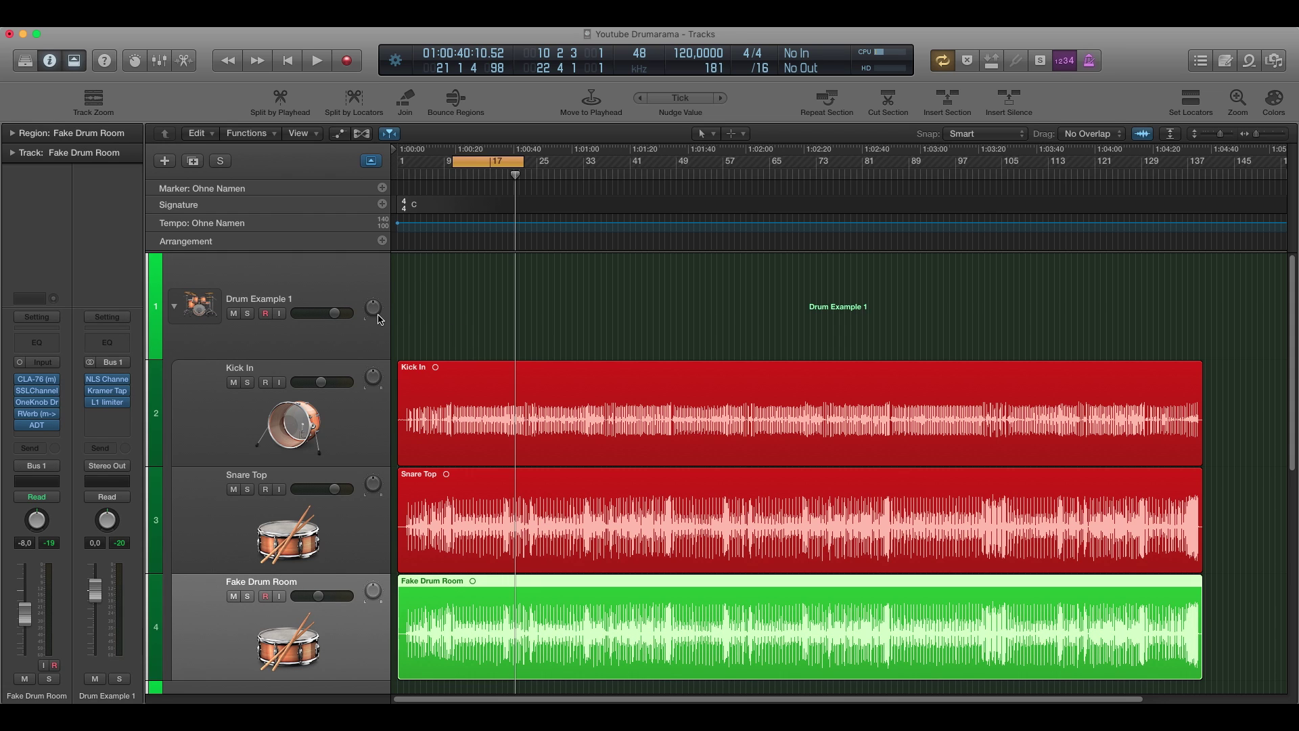
key("space")
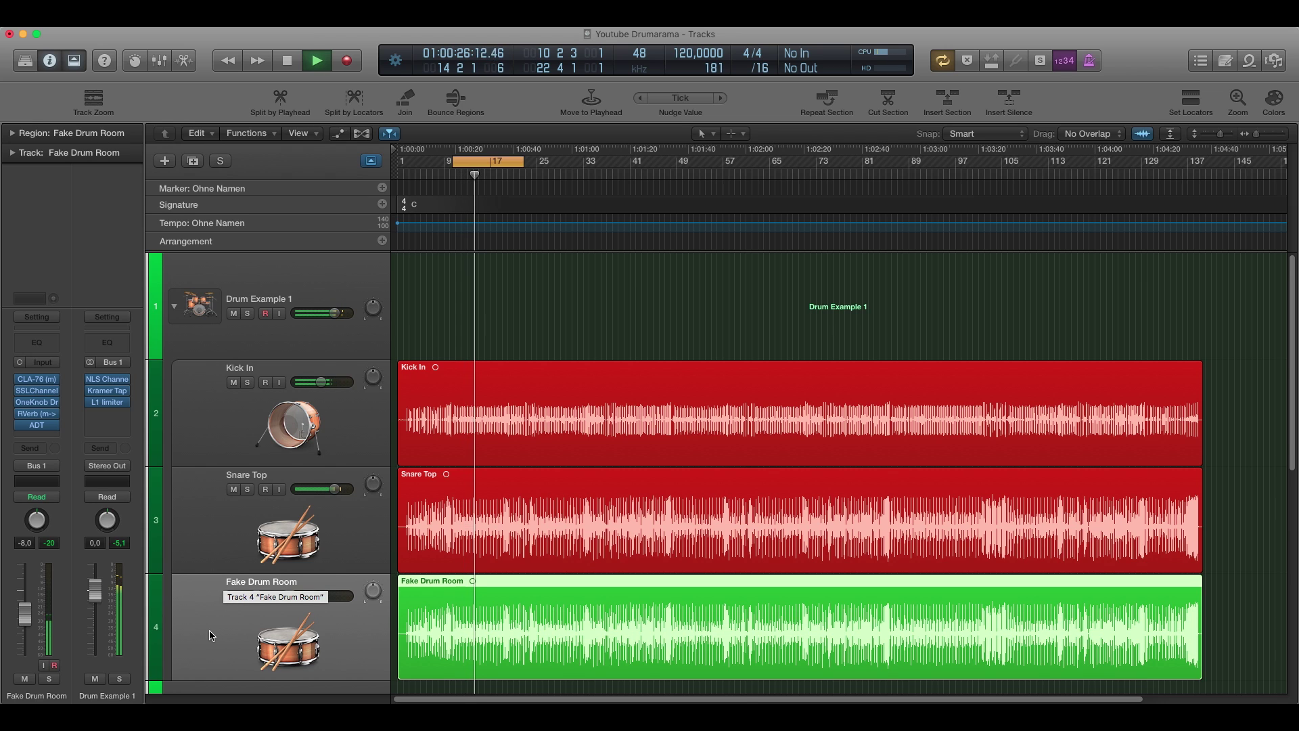
key("space")
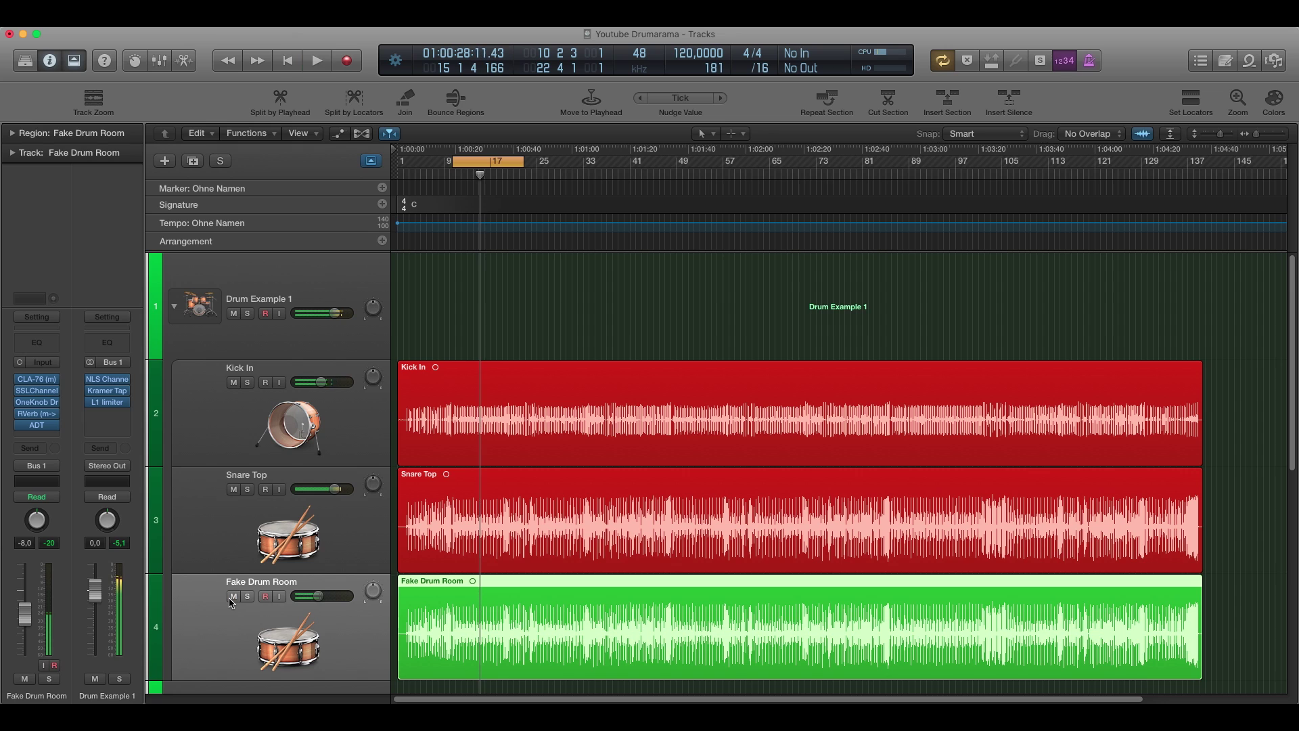
- Compare the drum mix with Fake Drum Room muted and unmuted during playback, leave it unmuted, and stop playback
left_click(233, 596)
key("space")
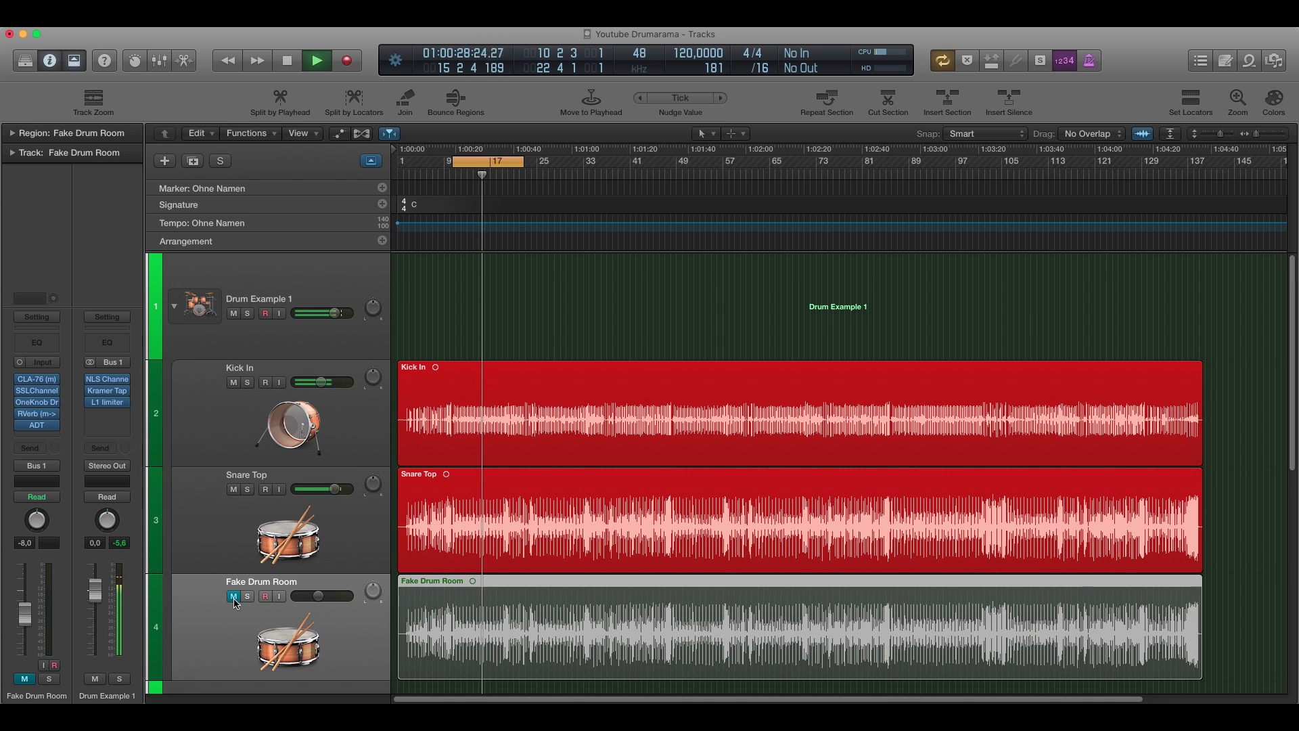
left_click(233, 597)
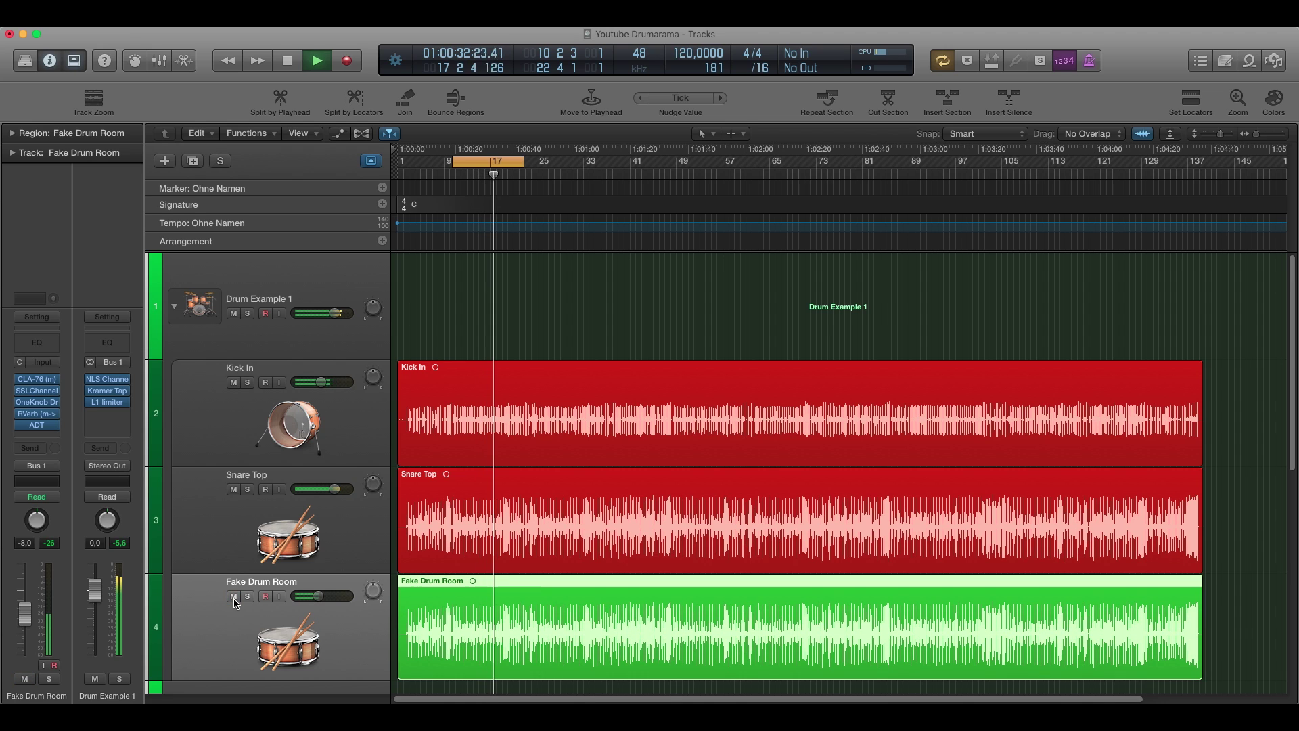
left_click(233, 597)
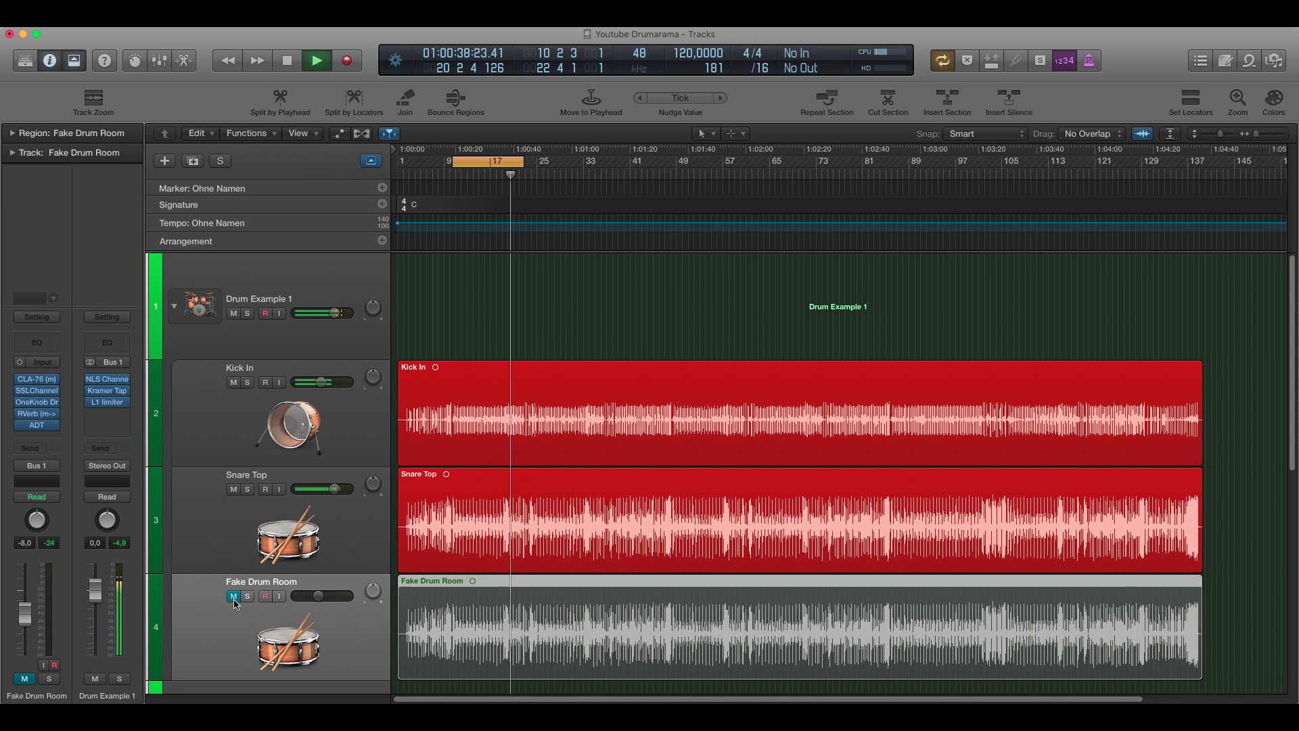
left_click(234, 597)
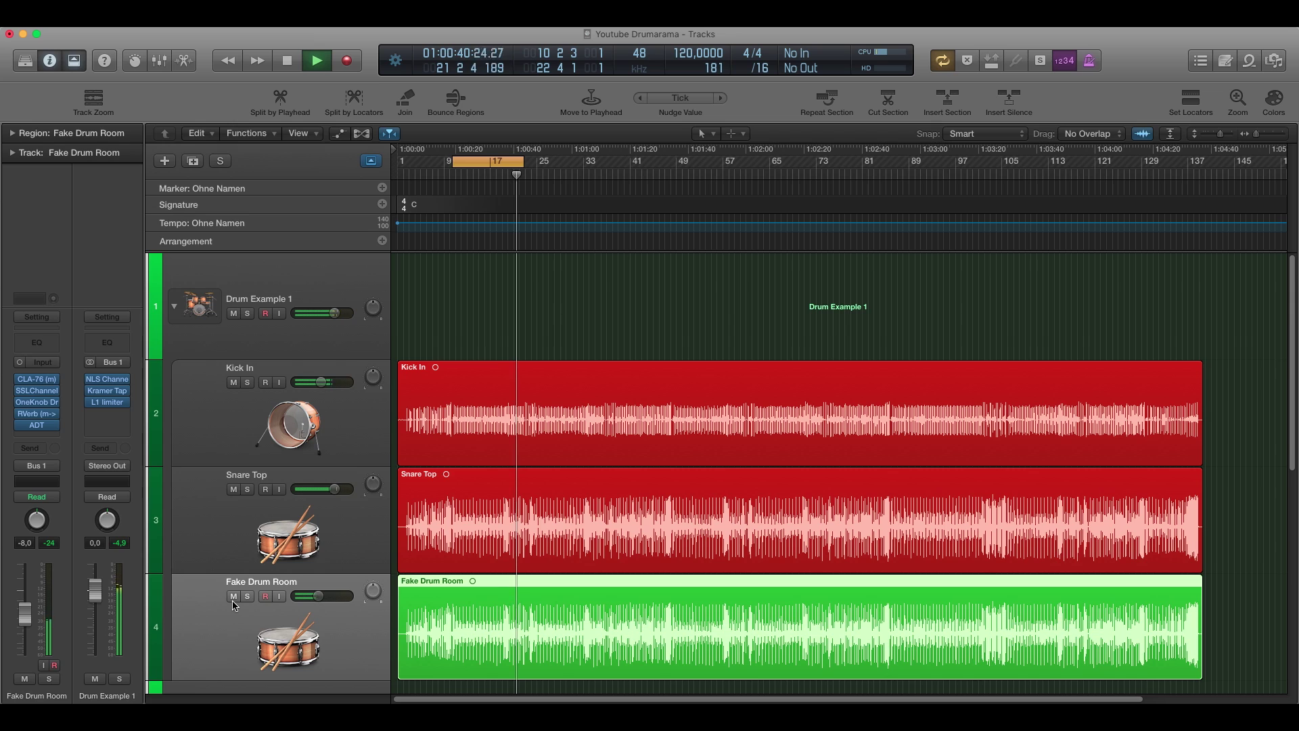
key("space")
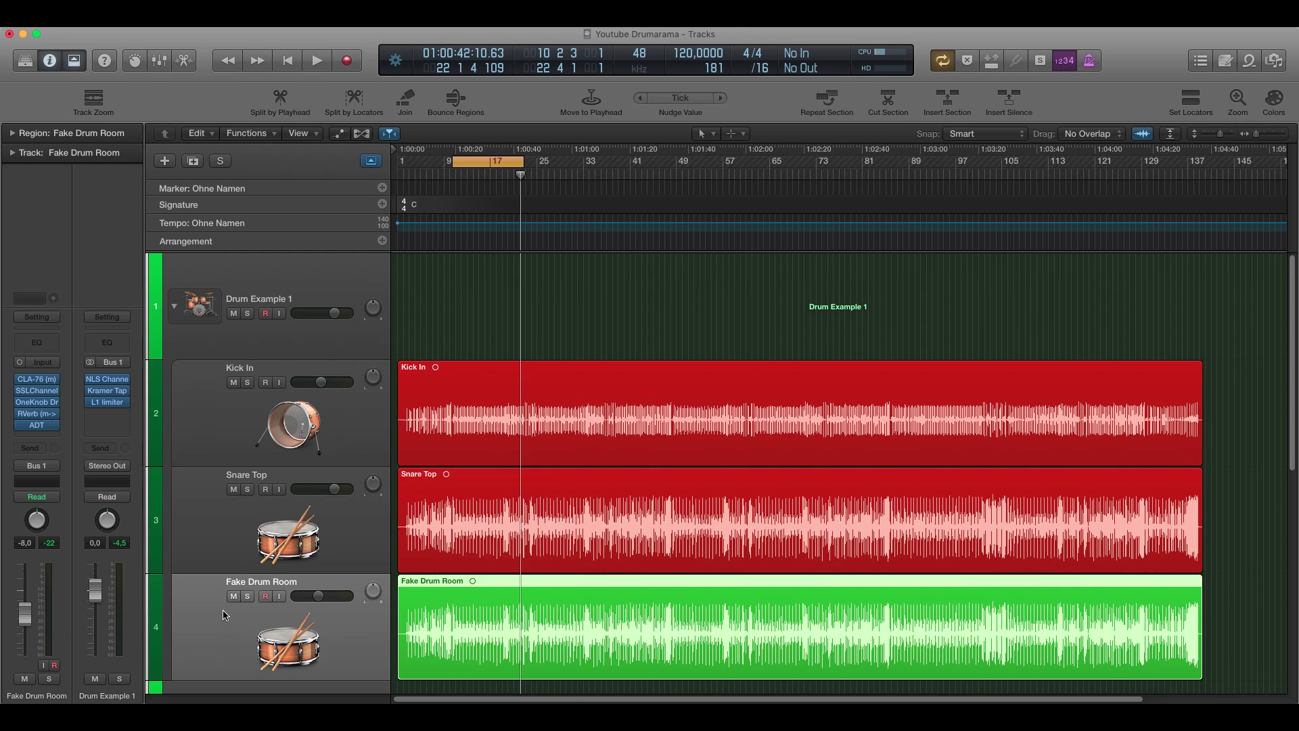
- Mute Fake Drum Room, bypass NLS Channel and Kramer Tape on Drum Example 1 and all Kick In and Snare Top plug-ins, and audition the drums
left_click(458, 302)
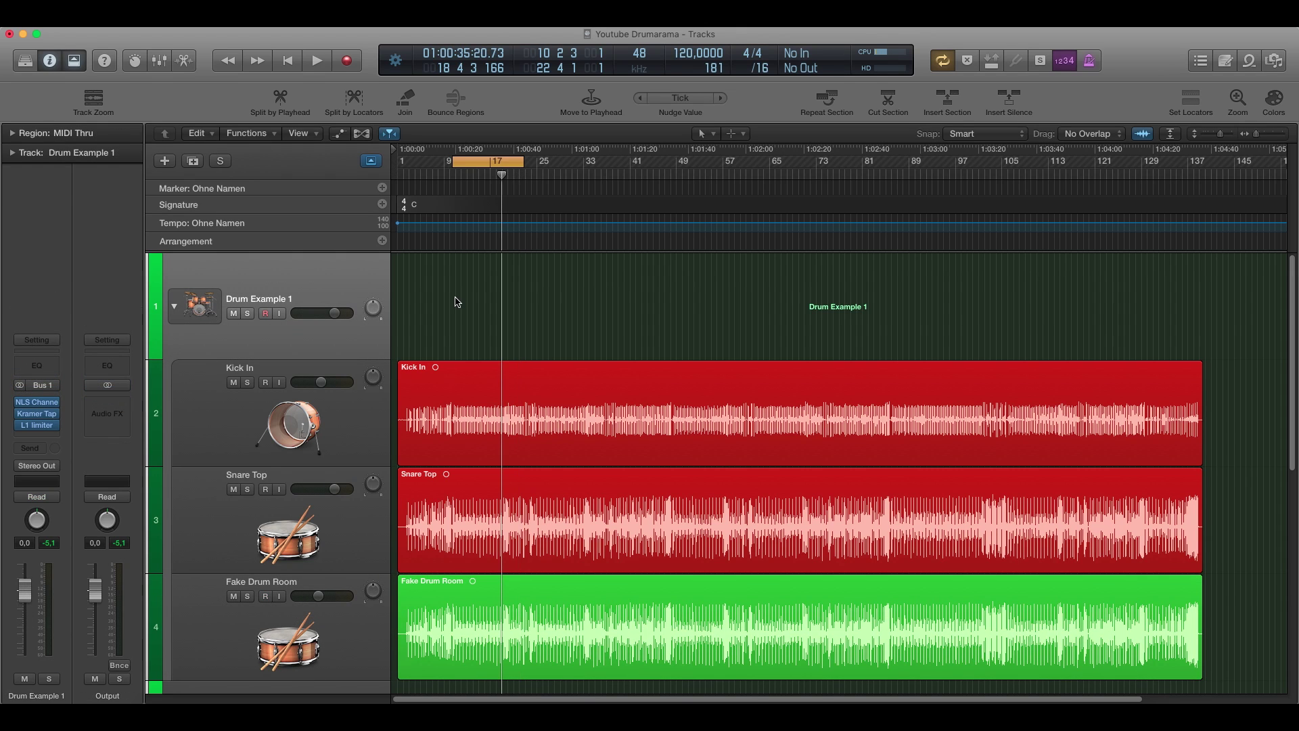
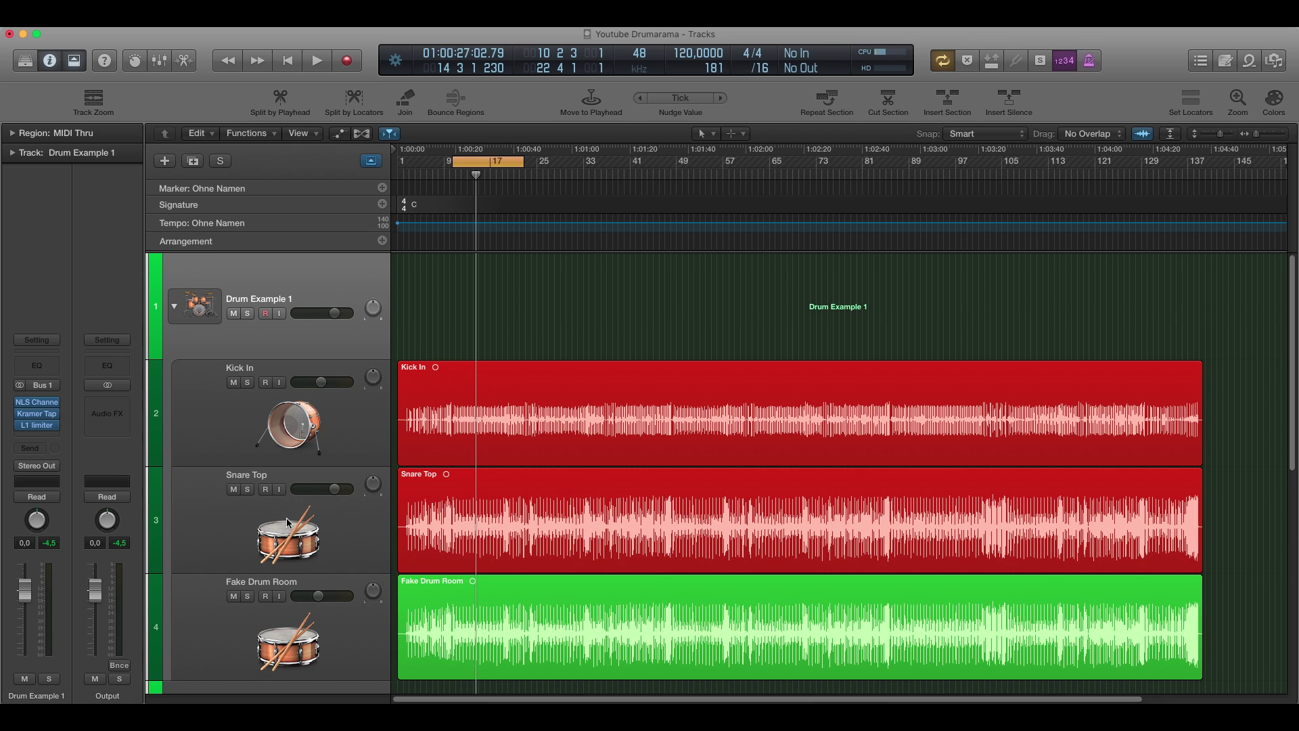
left_click(234, 597)
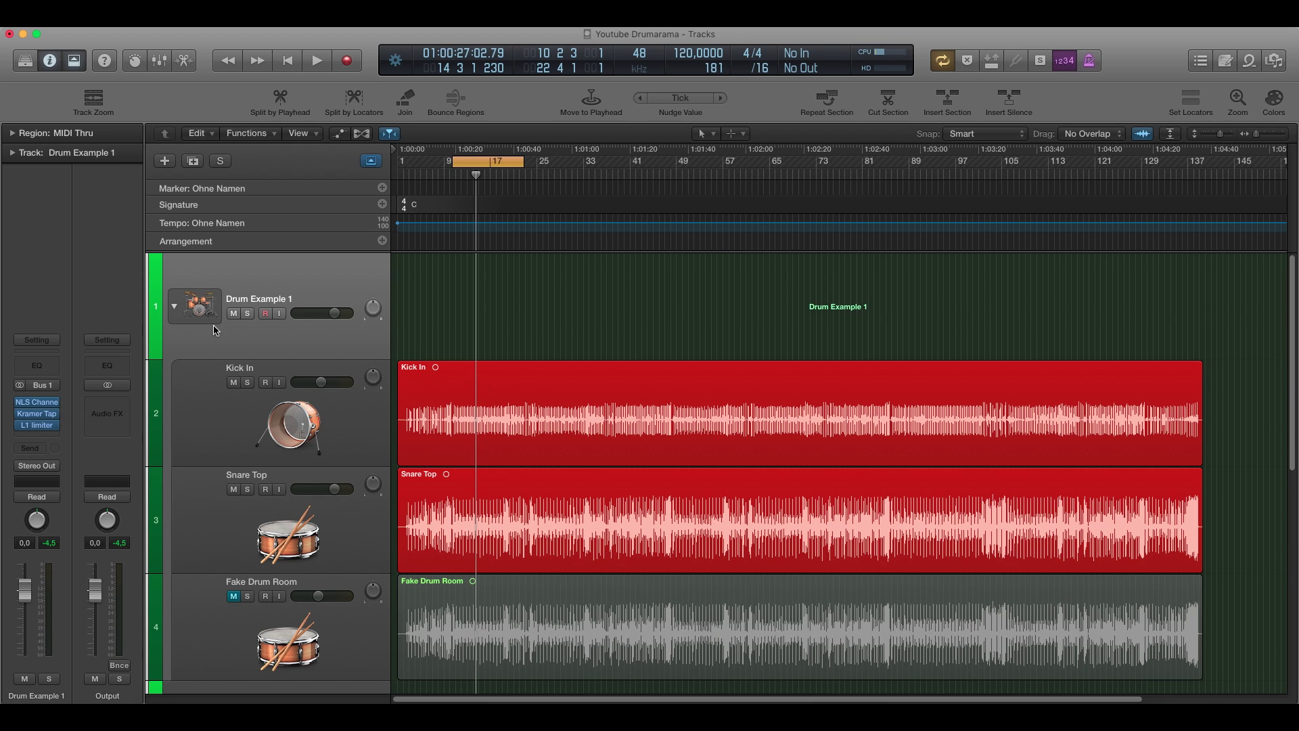
left_click_drag(19, 401, 20, 413)
left_click(228, 425)
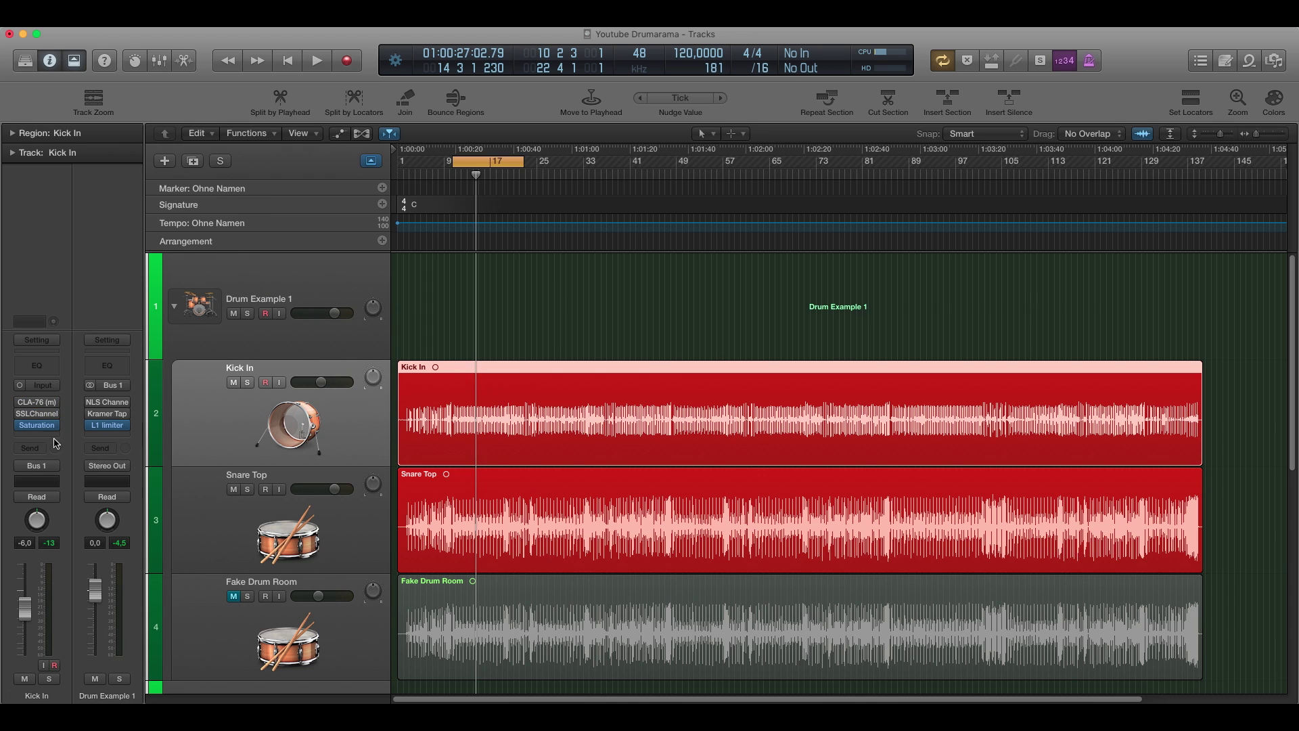
left_click(178, 507)
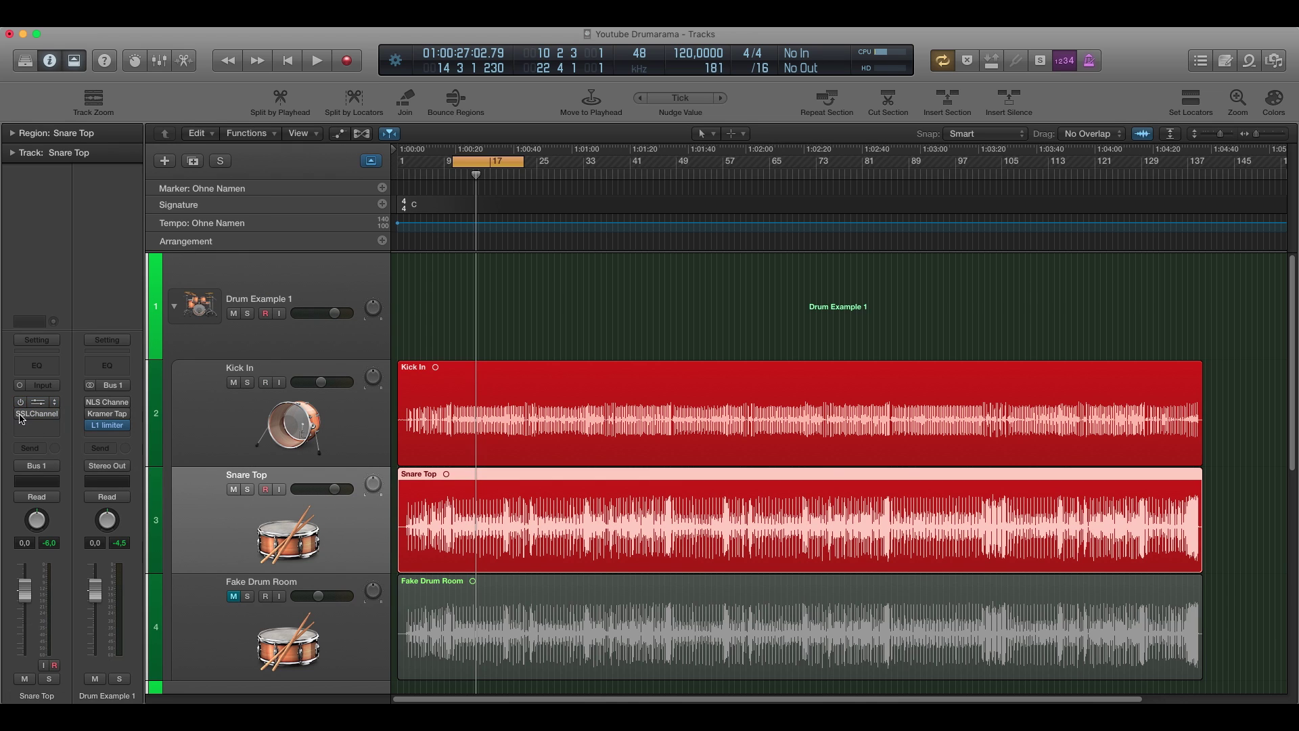
left_click(249, 288)
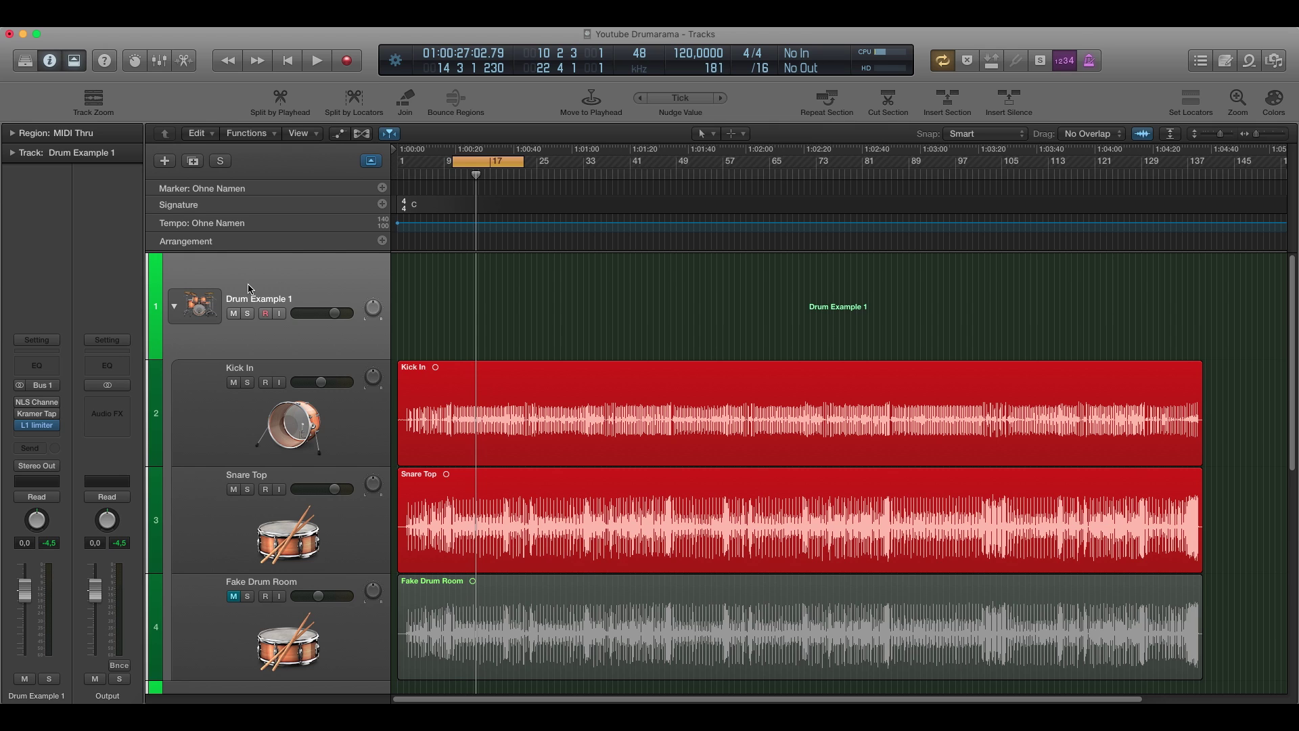
key("space")
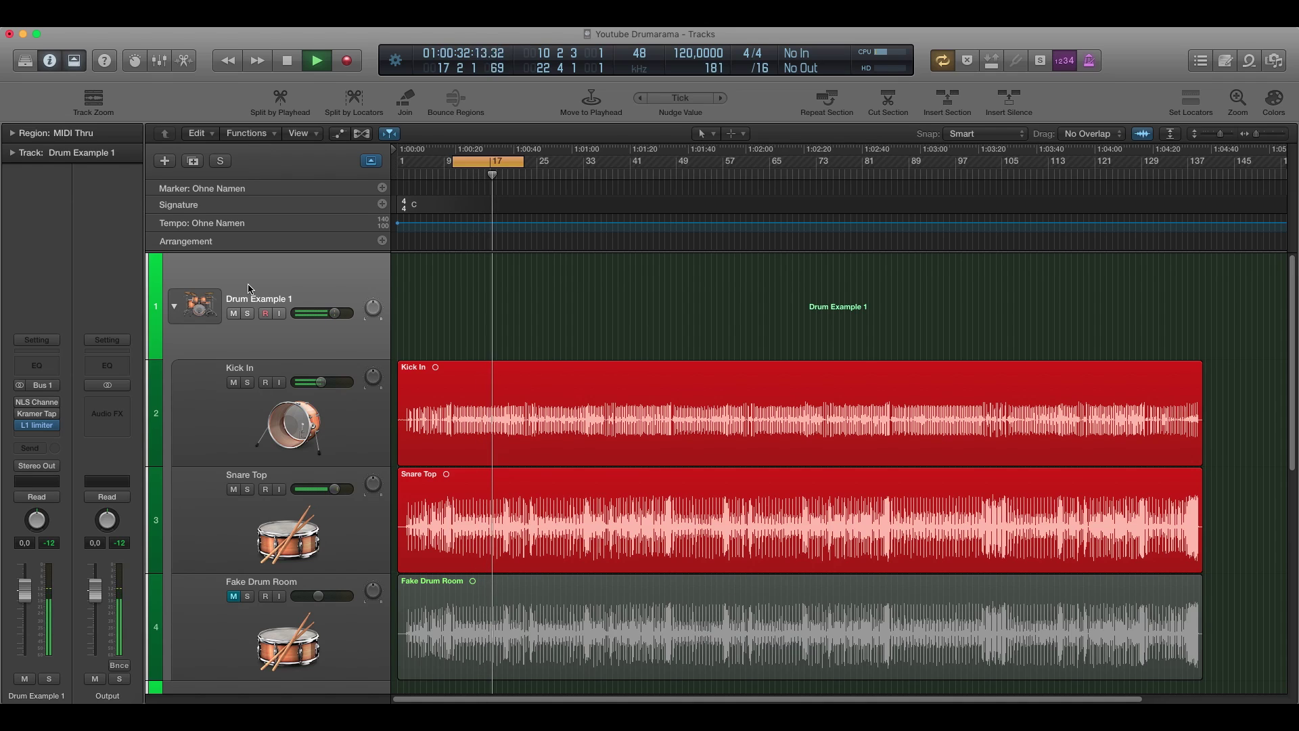
key("space")
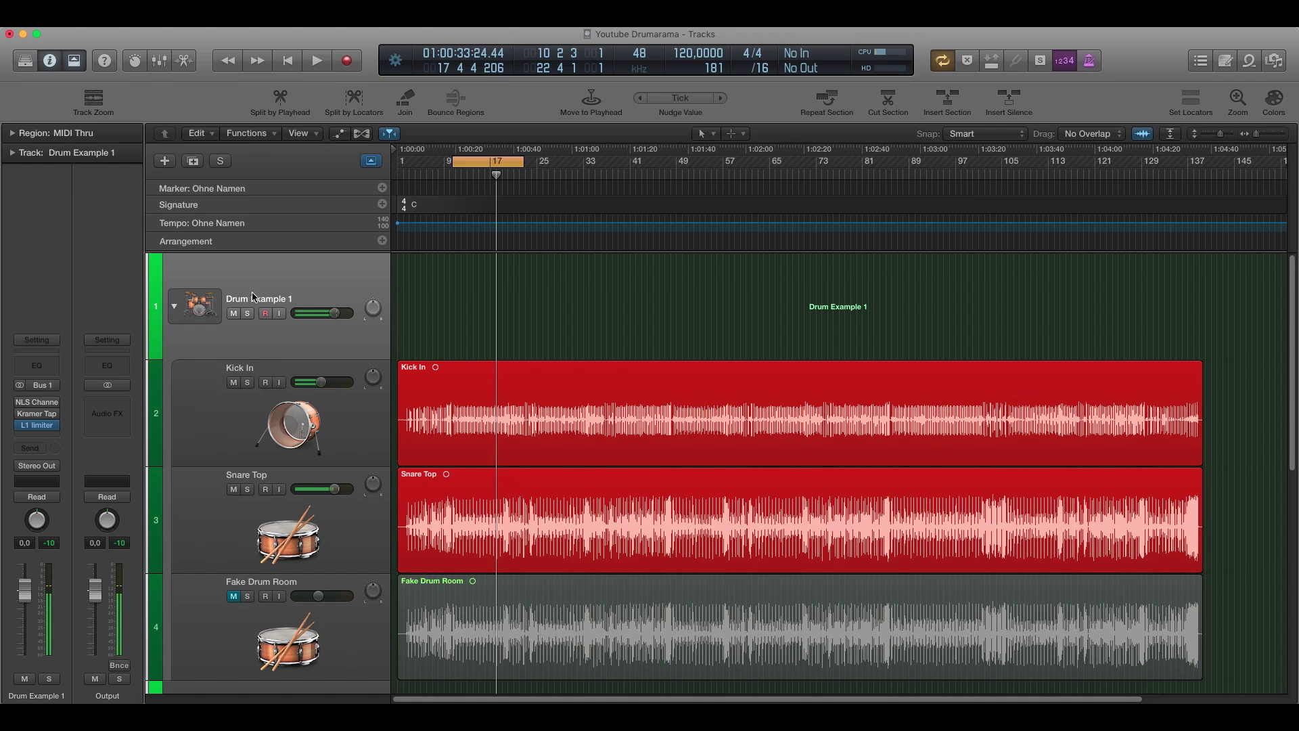
- Re-enable the plug-ins on Drum Example 1, Kick In and Snare Top, unmute Fake Drum Room, and play back the processed drums
left_click(180, 420)
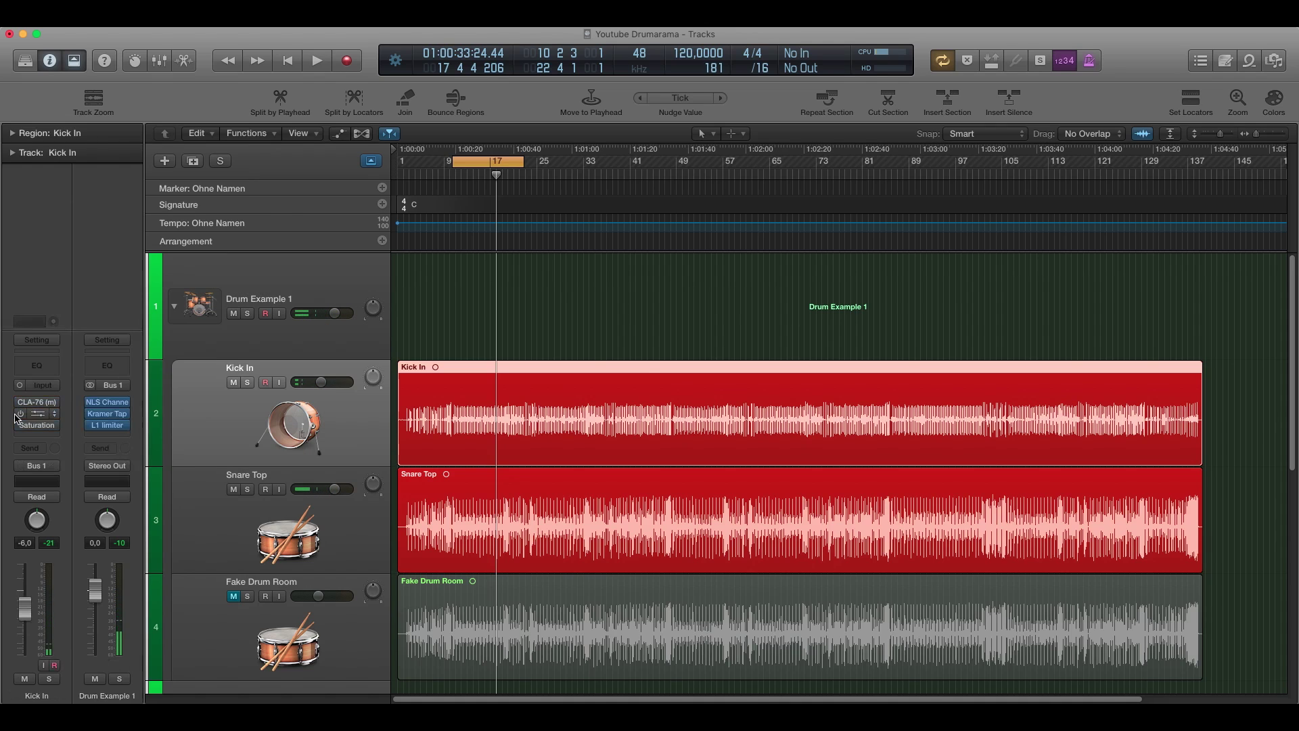
left_click(194, 505)
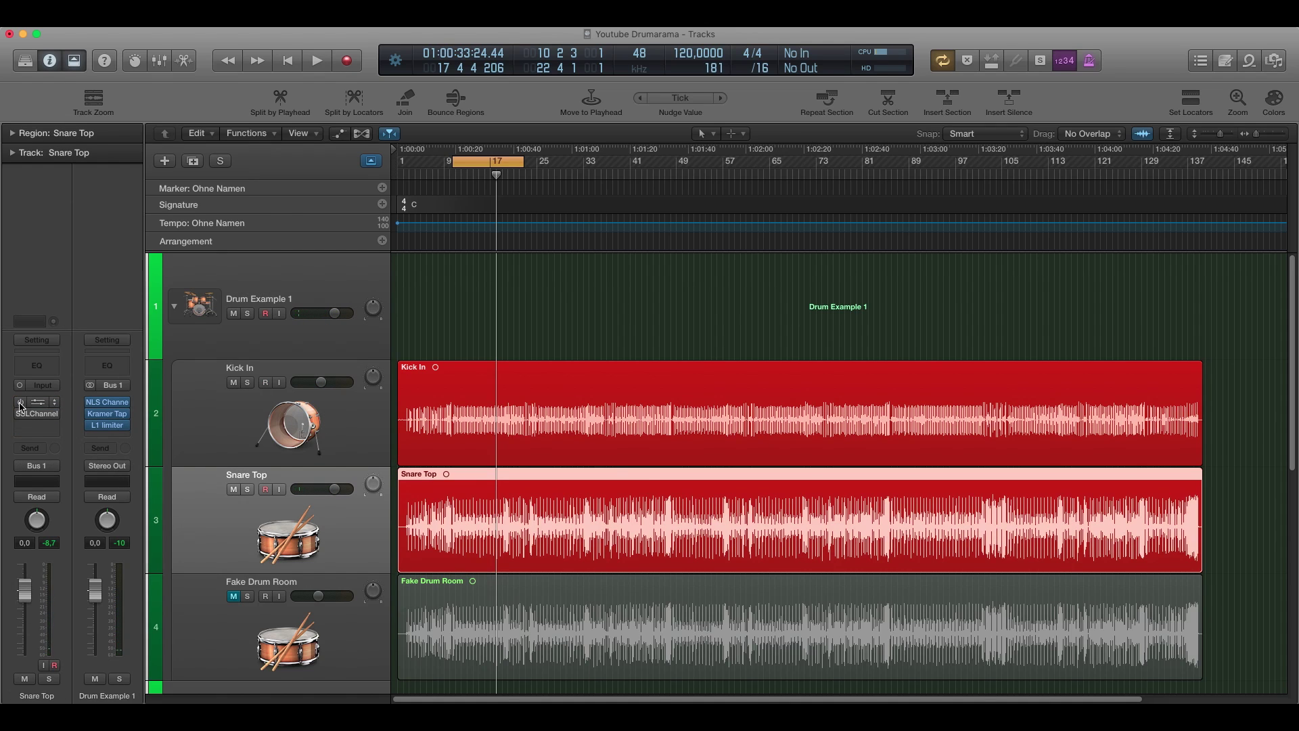
left_click(235, 597)
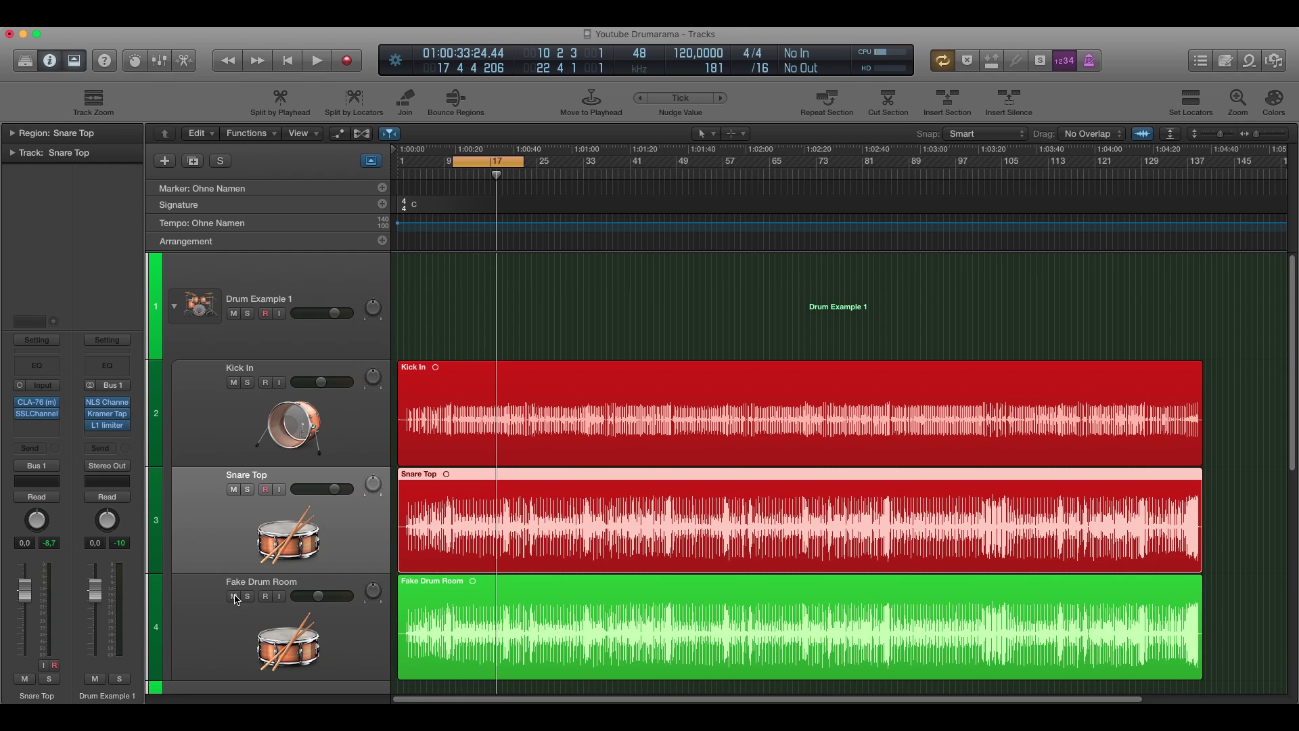
key("space")
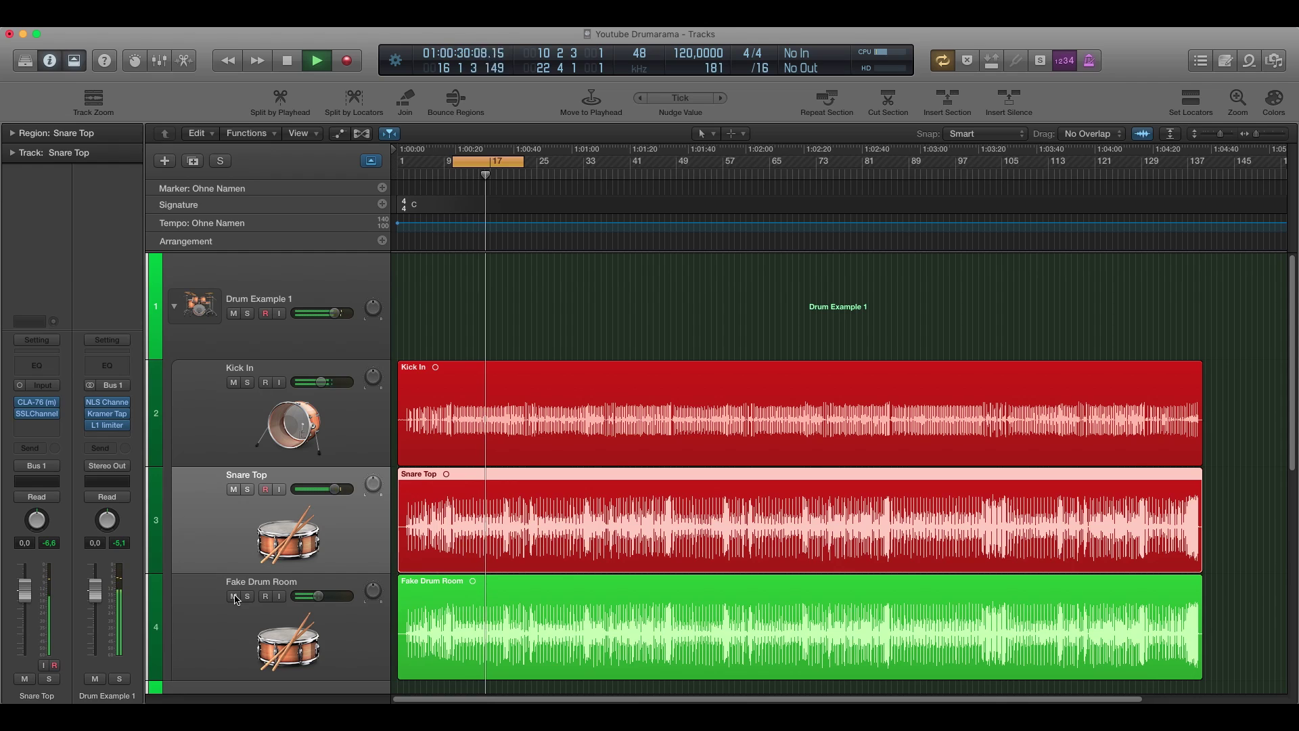
key("space")
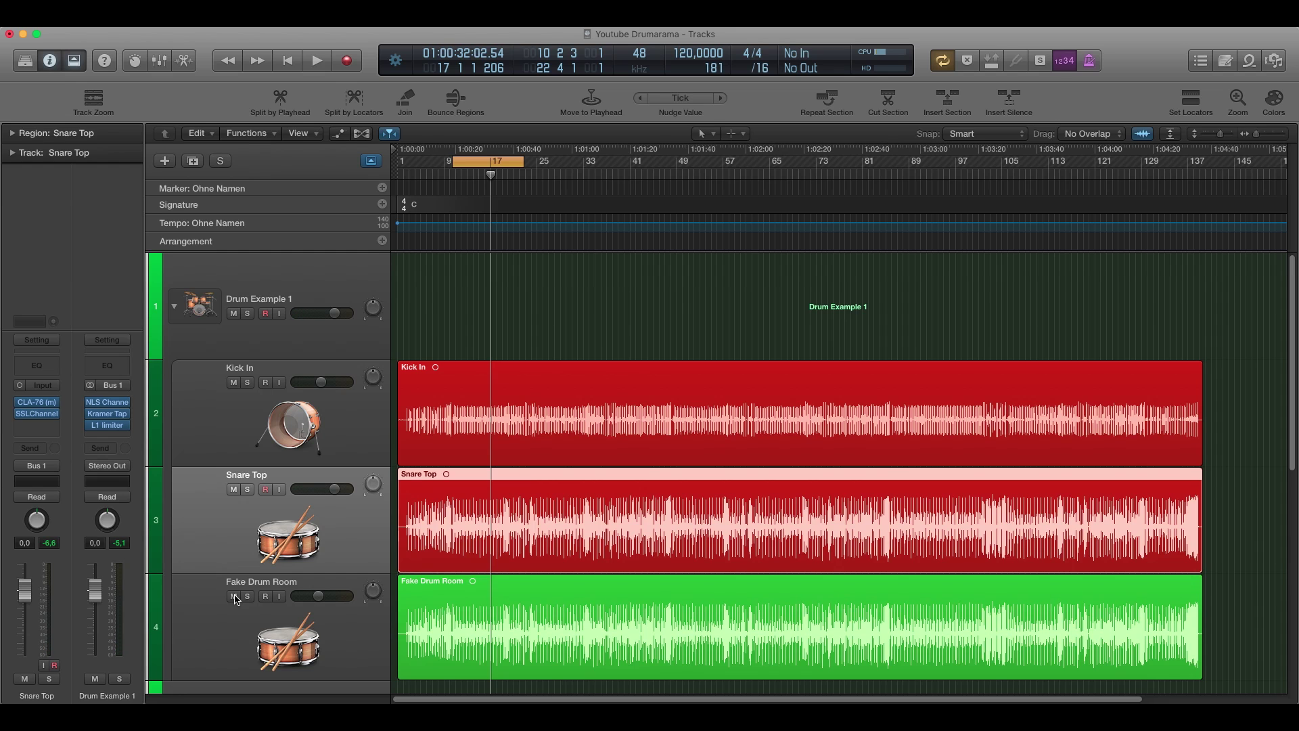
- Open Drum Example 2's NLS Channel over the arrangement and briefly open its Kramer Tape window to examine both plug-ins' settings
scroll(231, 407, "down", 5)
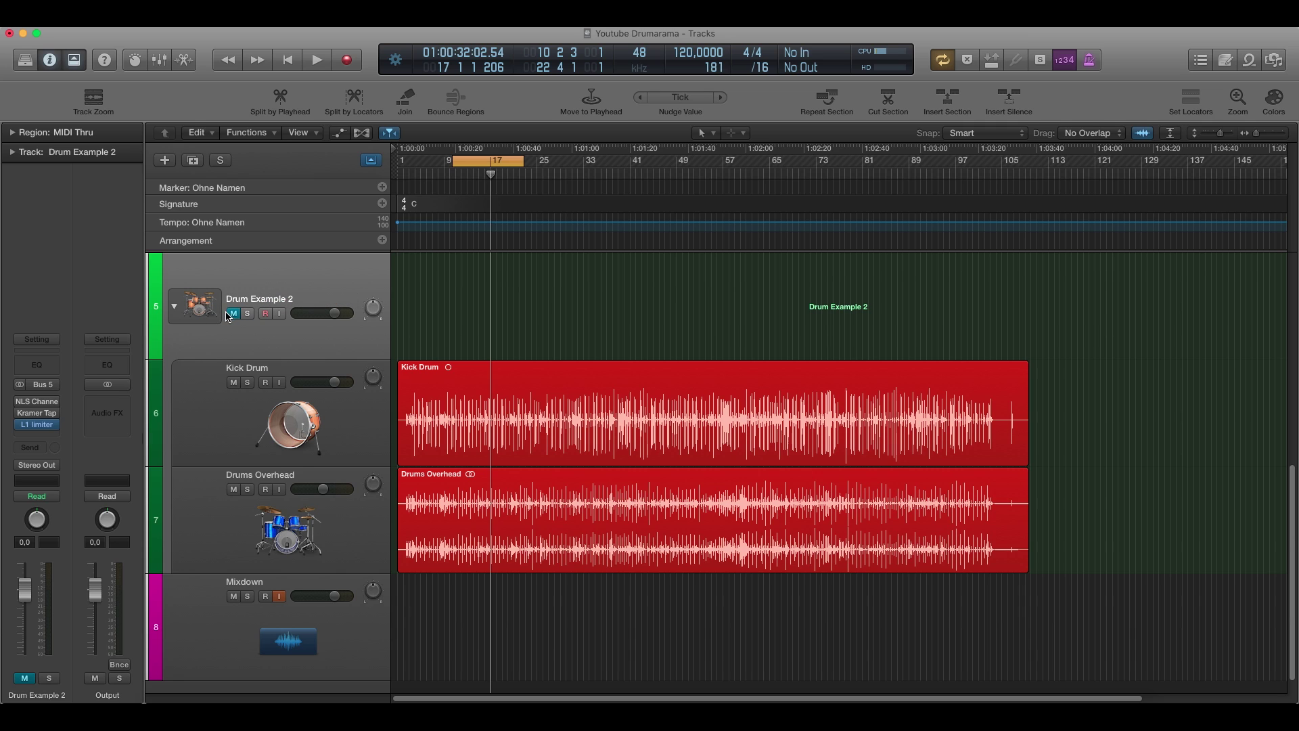
mouse_move(40, 406)
left_click(39, 402)
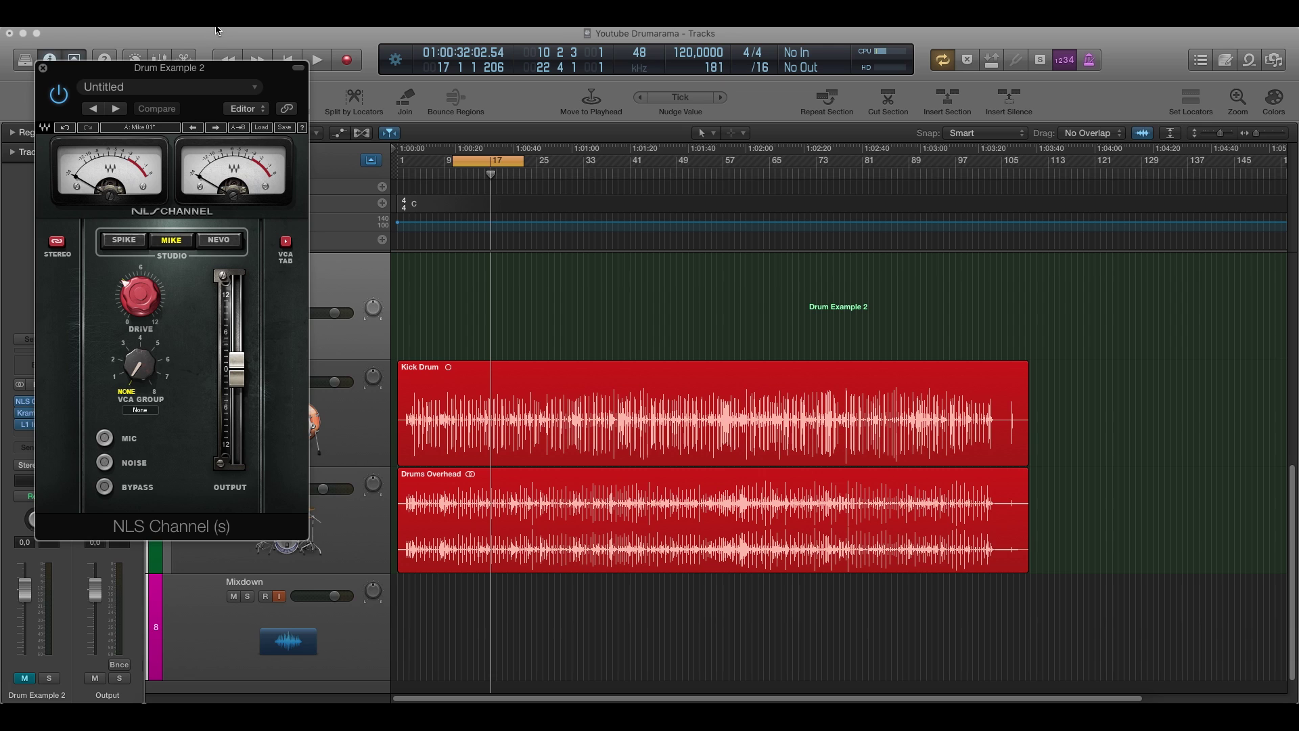
left_click_drag(178, 72, 772, 133)
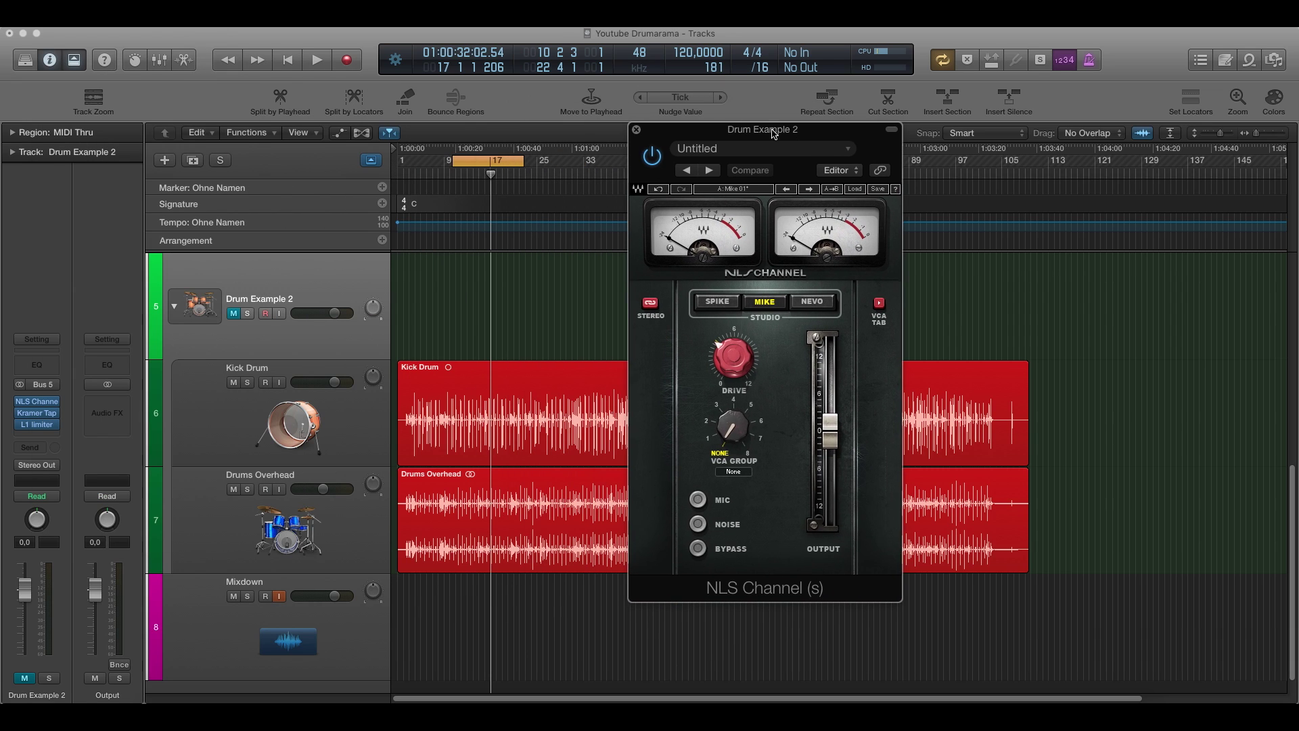
left_click(39, 415)
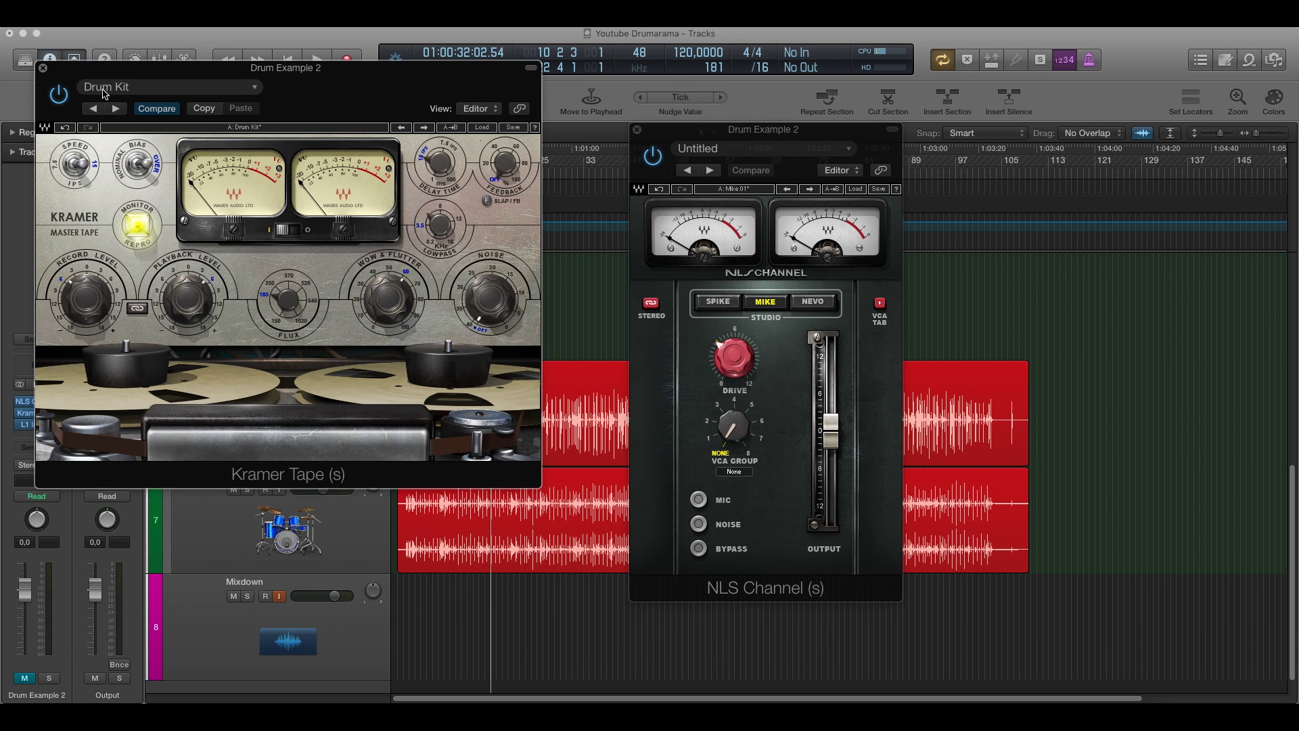
left_click(42, 69)
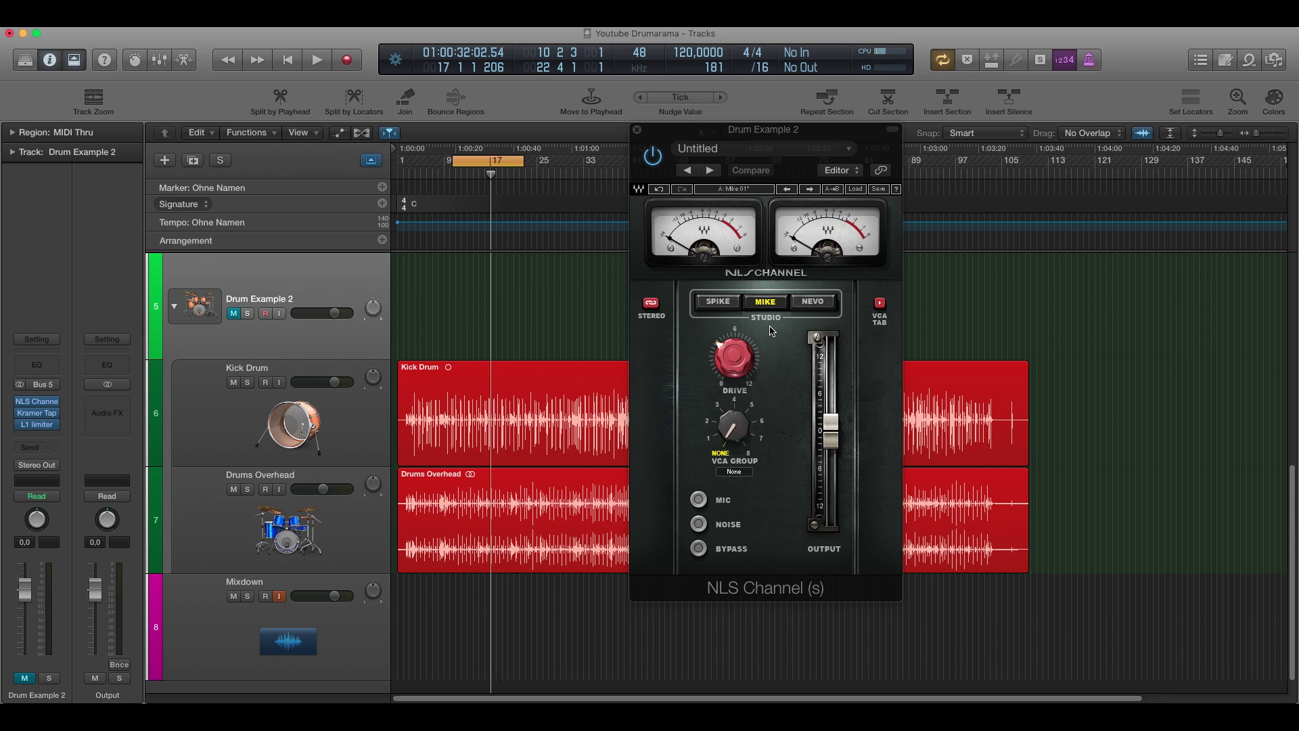
left_click(728, 352)
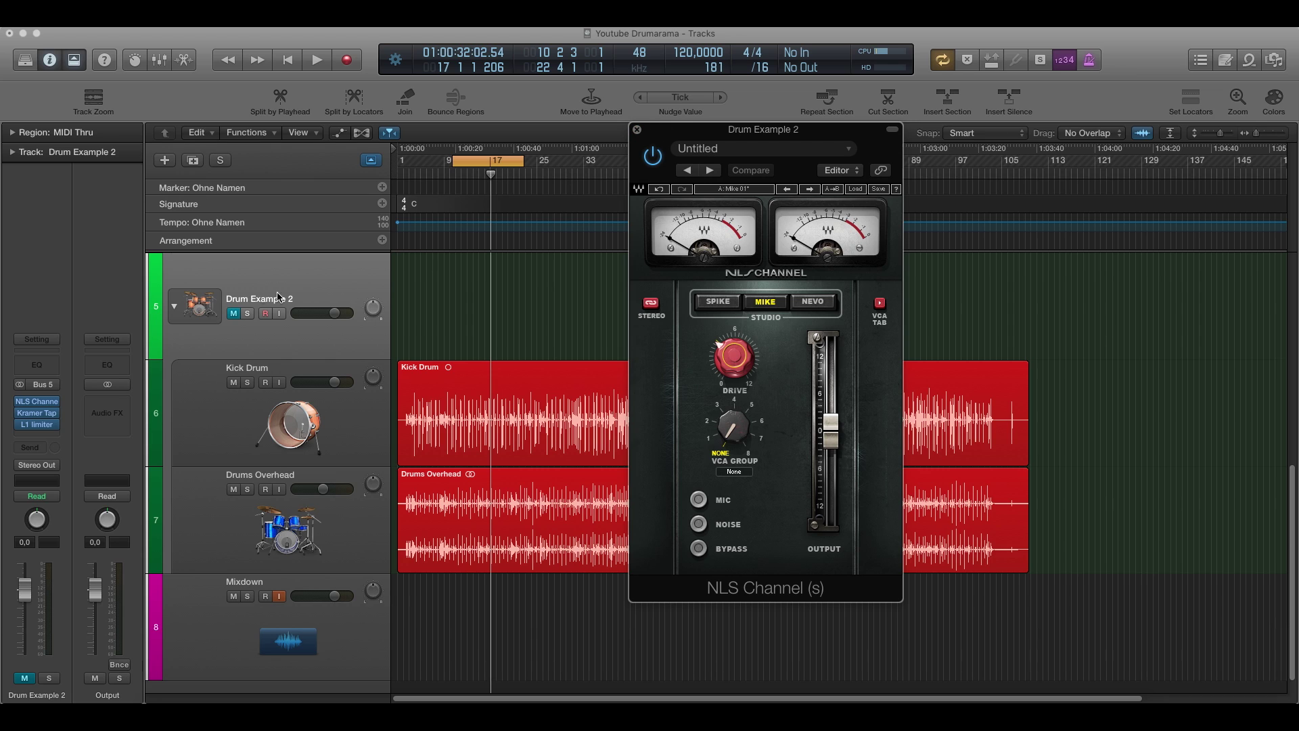
- Unmute Drum Example 2, compare NLS Channel and Kramer Tape on and off during playback, leave both enabled, and close the NLS Channel window
left_click_drag(20, 402, 21, 413)
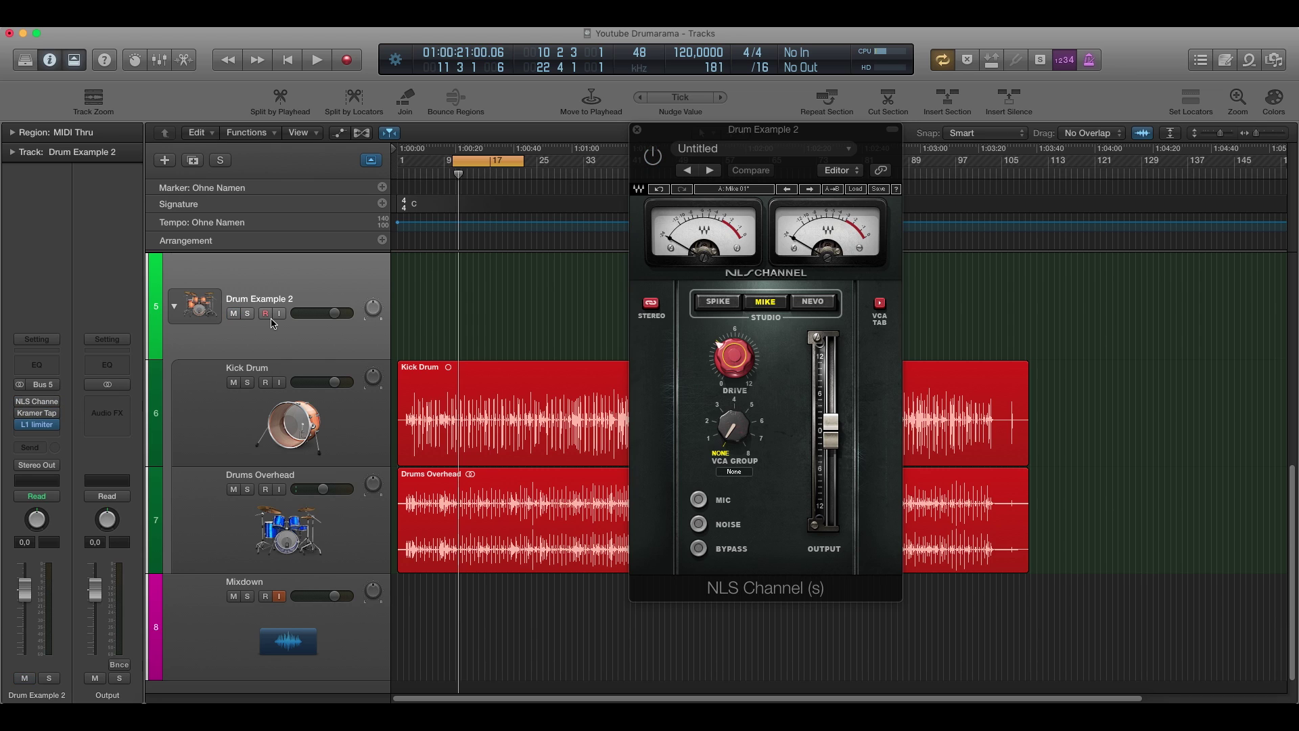
key("space")
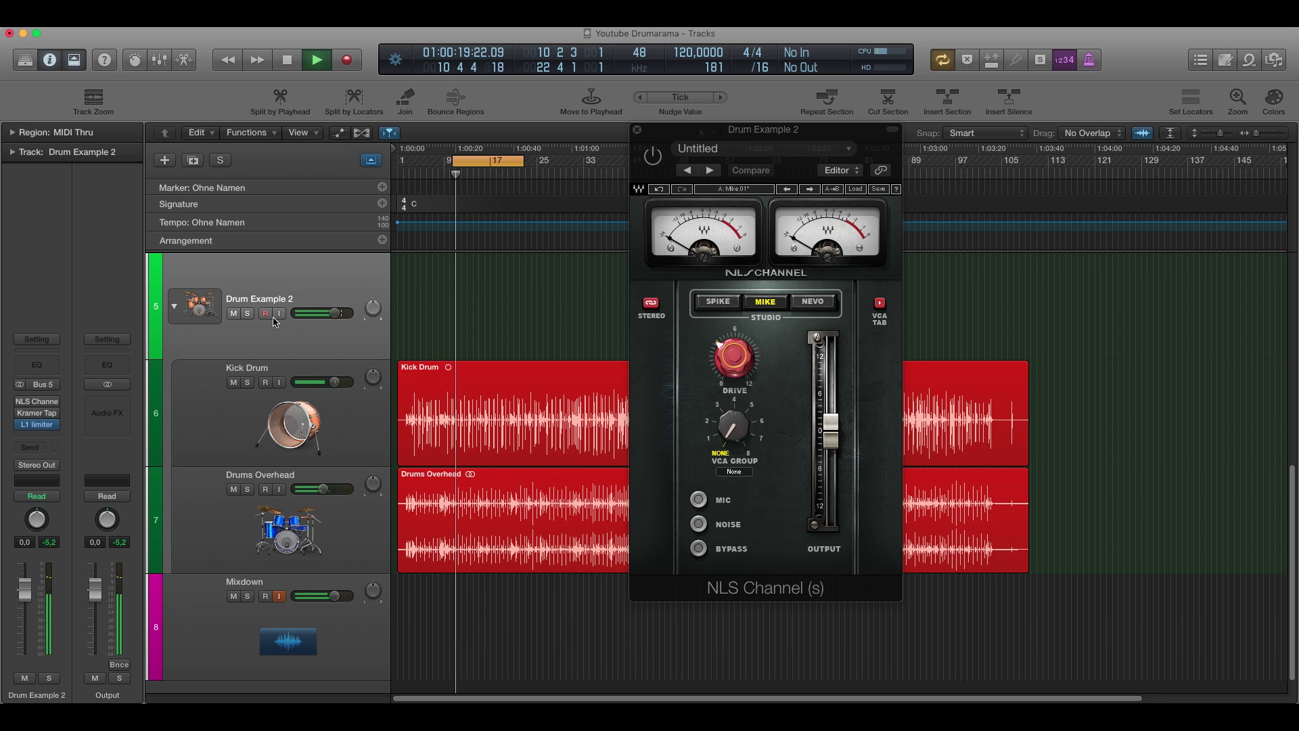
mouse_move(22, 405)
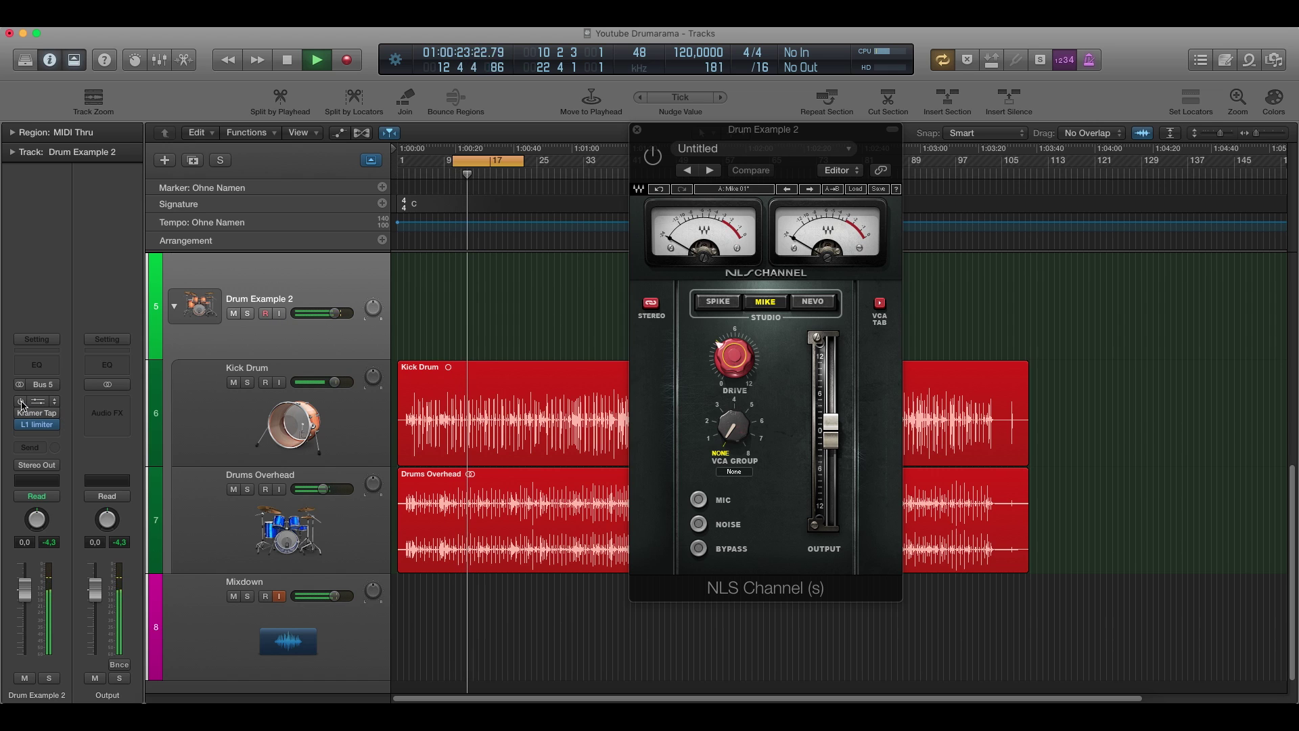
left_click(21, 402)
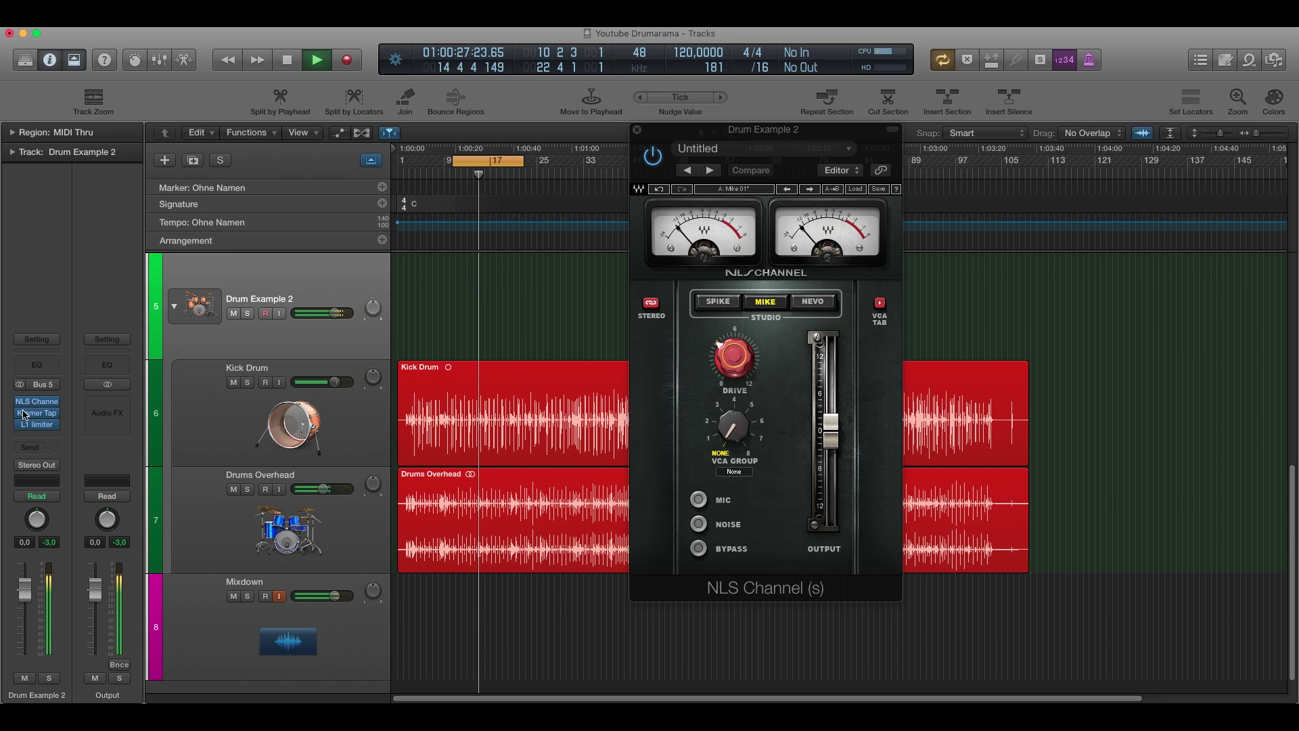
mouse_move(21, 405)
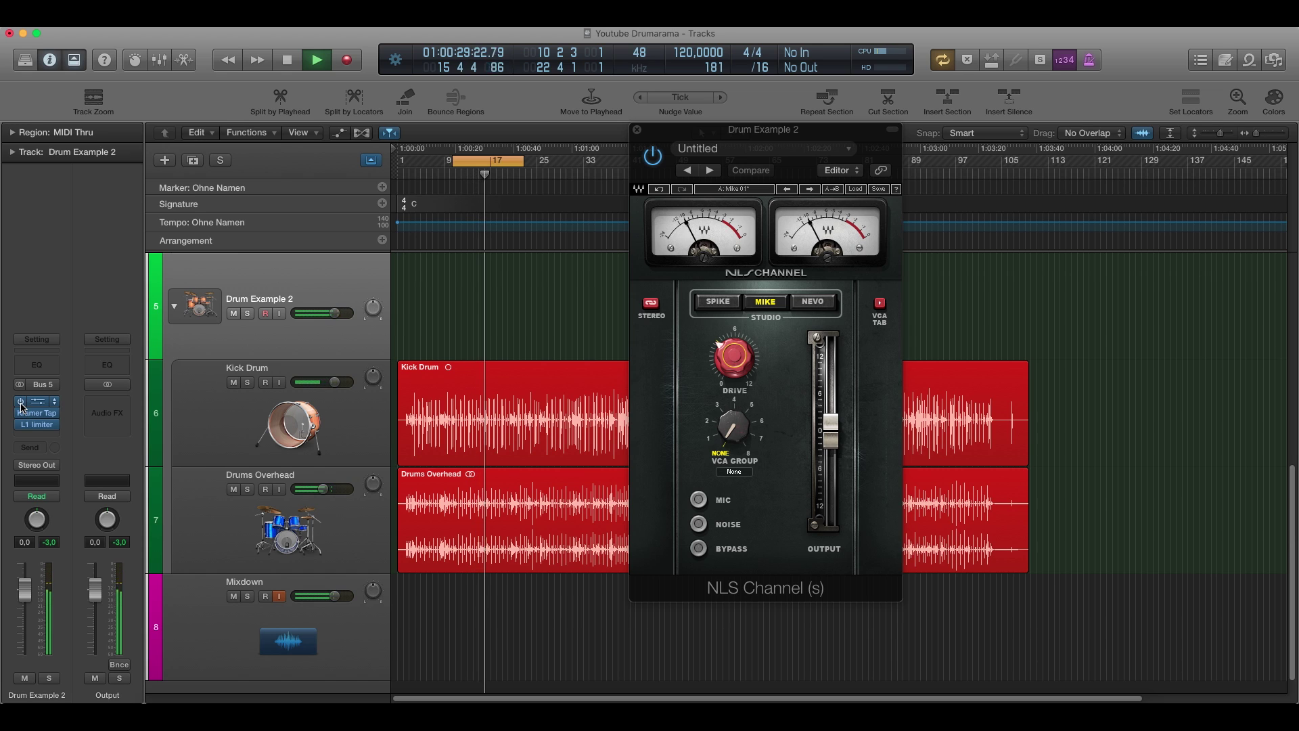
left_click(21, 402)
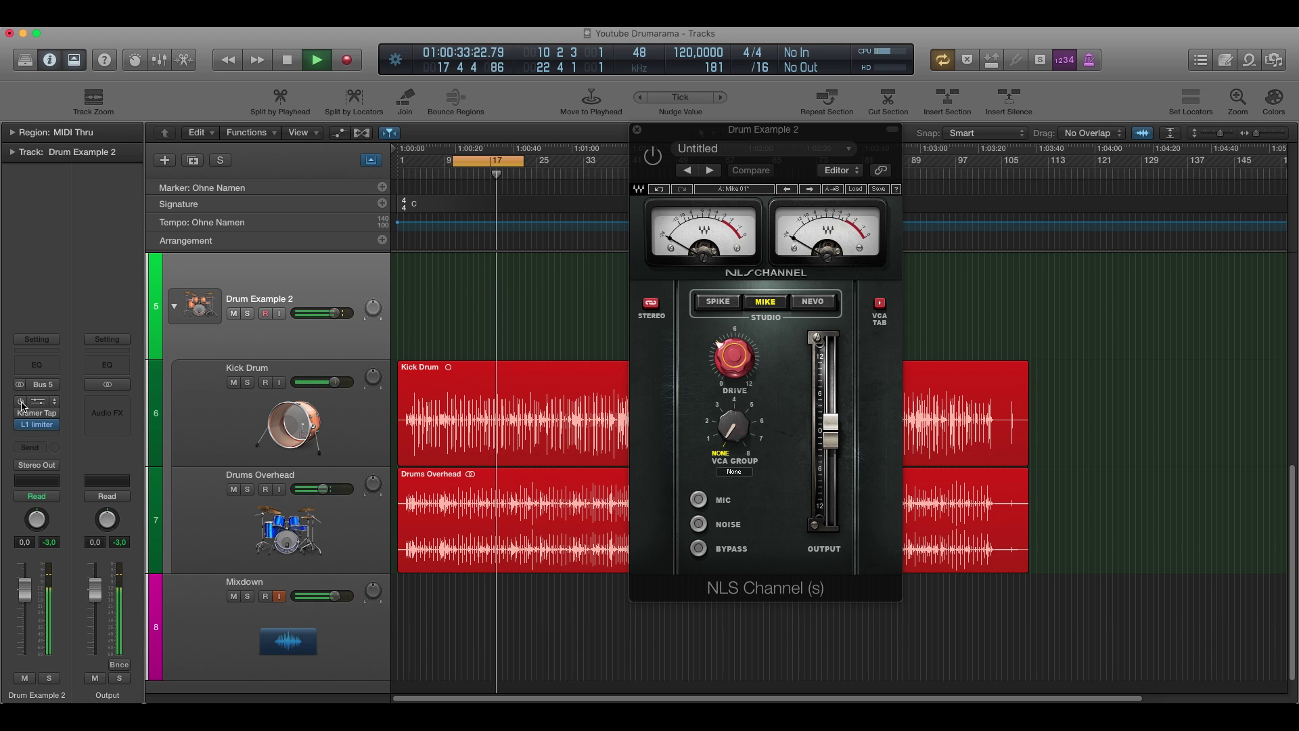
left_click(21, 403)
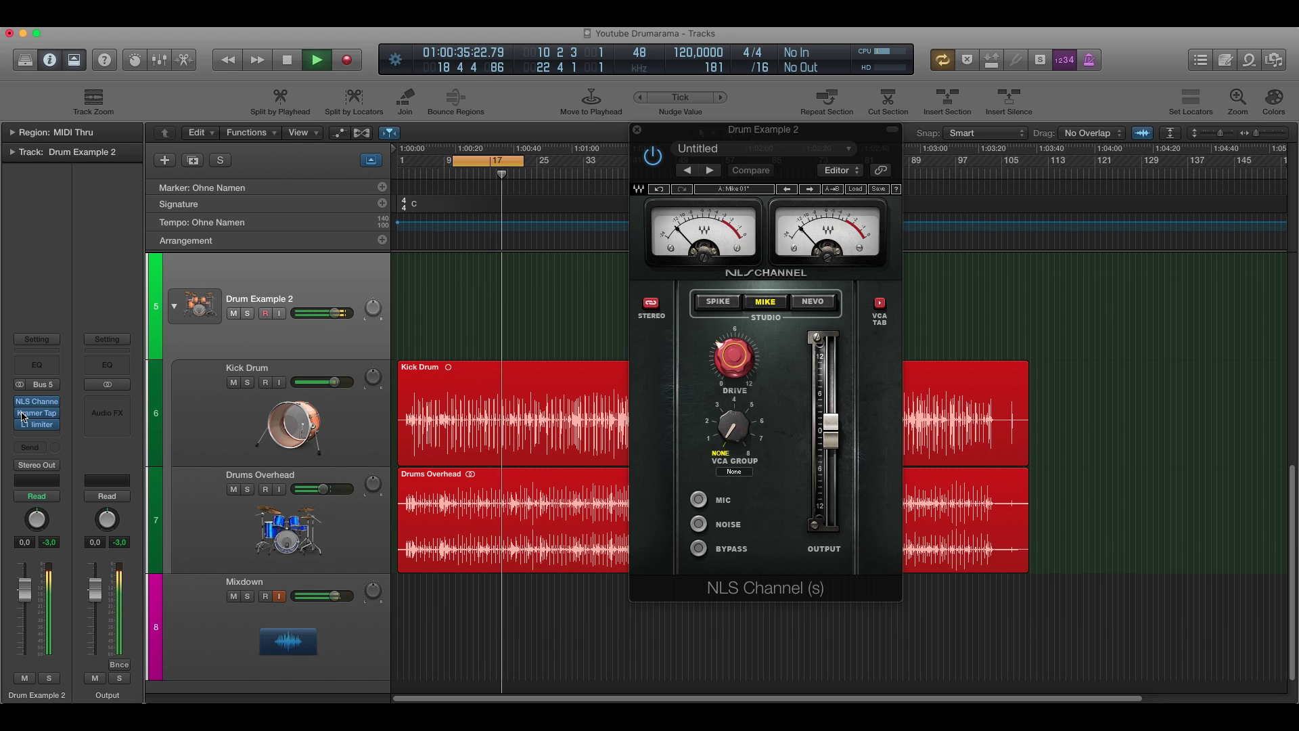
key("space")
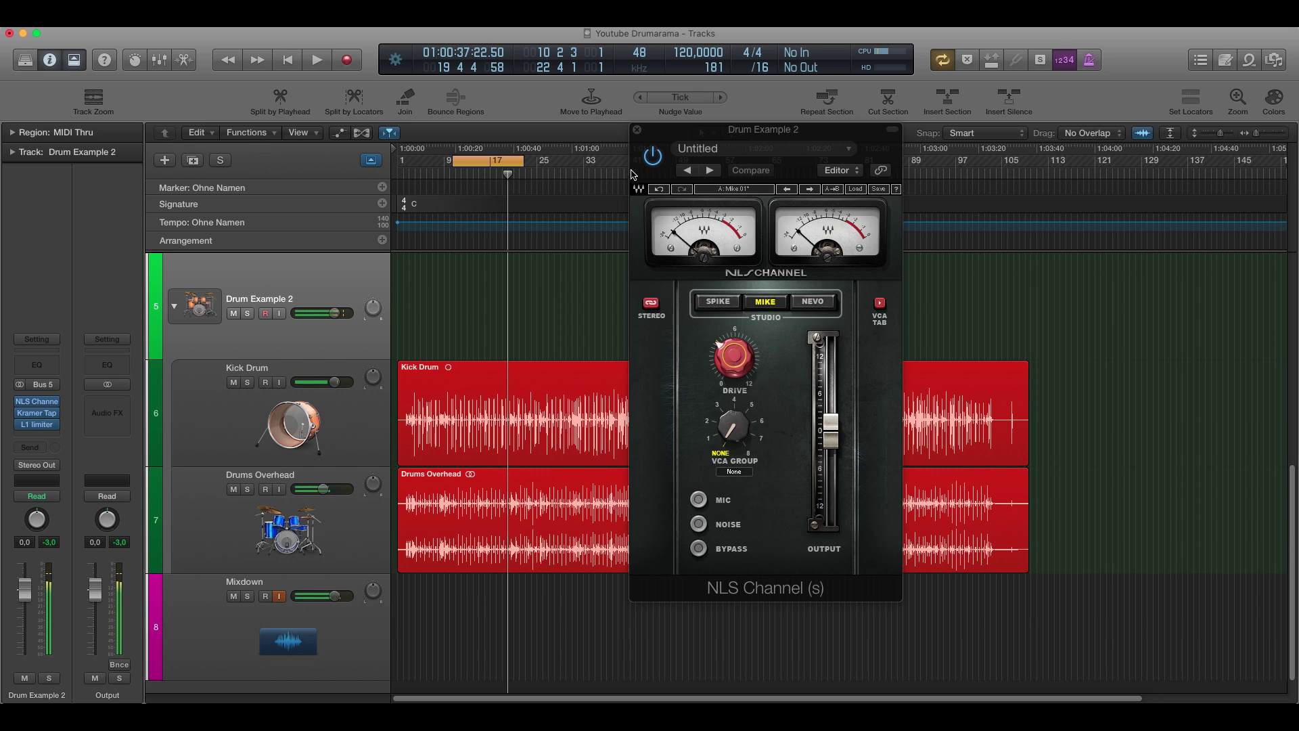
left_click(636, 129)
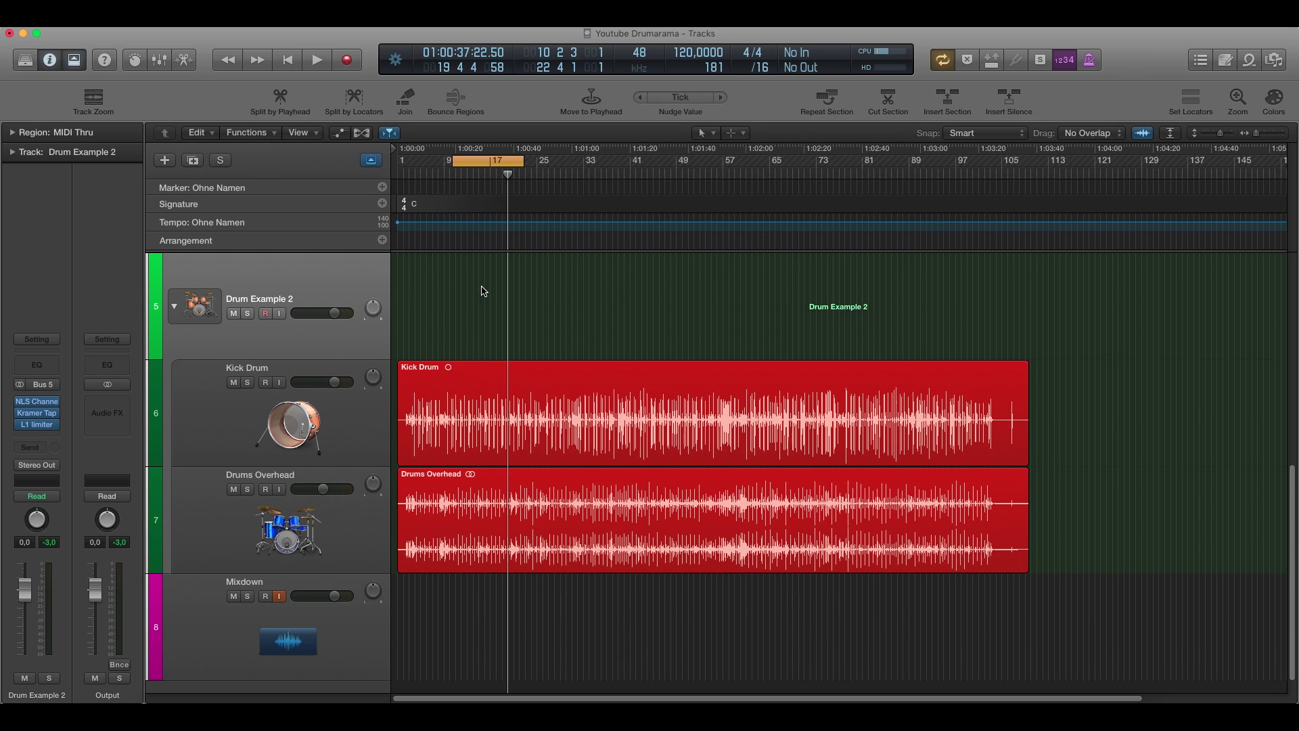
- Mute Drums Overhead, select Kick Drum, and open its Scheps 73 window over the arrangement to examine its preamp and EQ settings
left_click(235, 491)
left_click(211, 422)
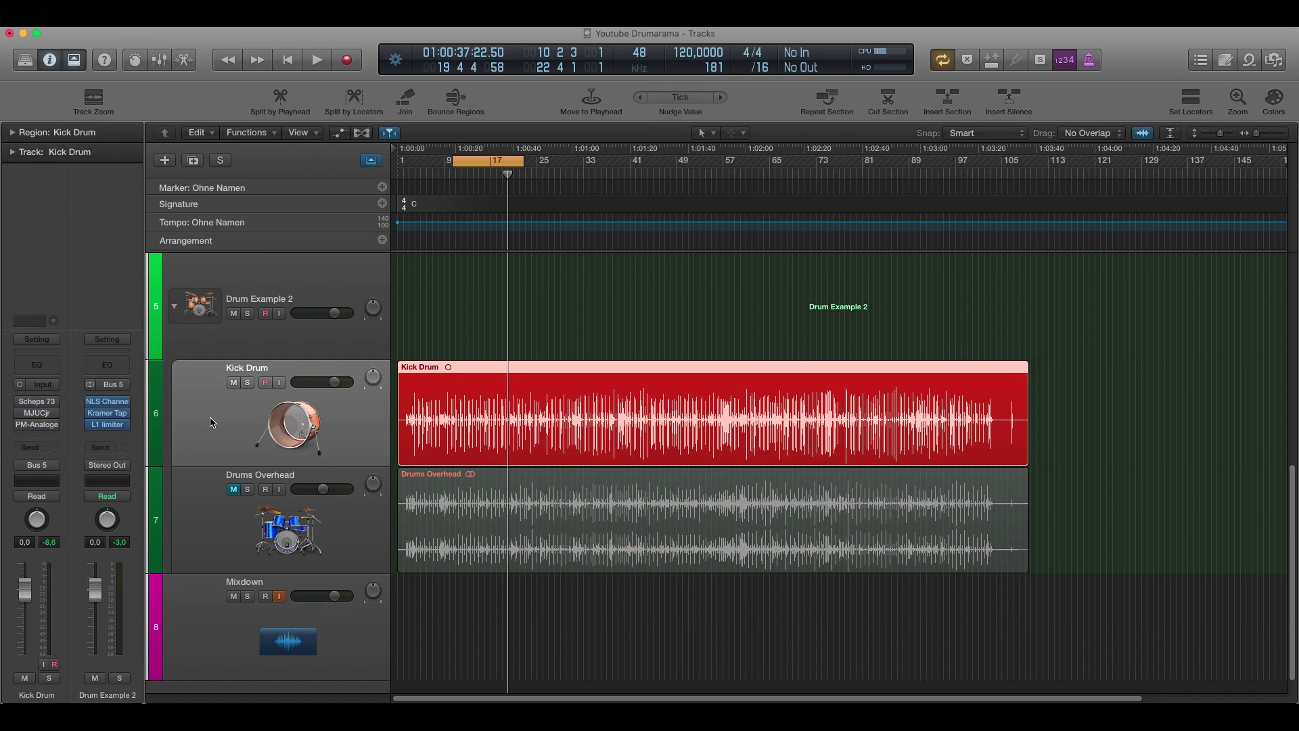
left_click(42, 405)
left_click_drag(655, 144, 749, 144)
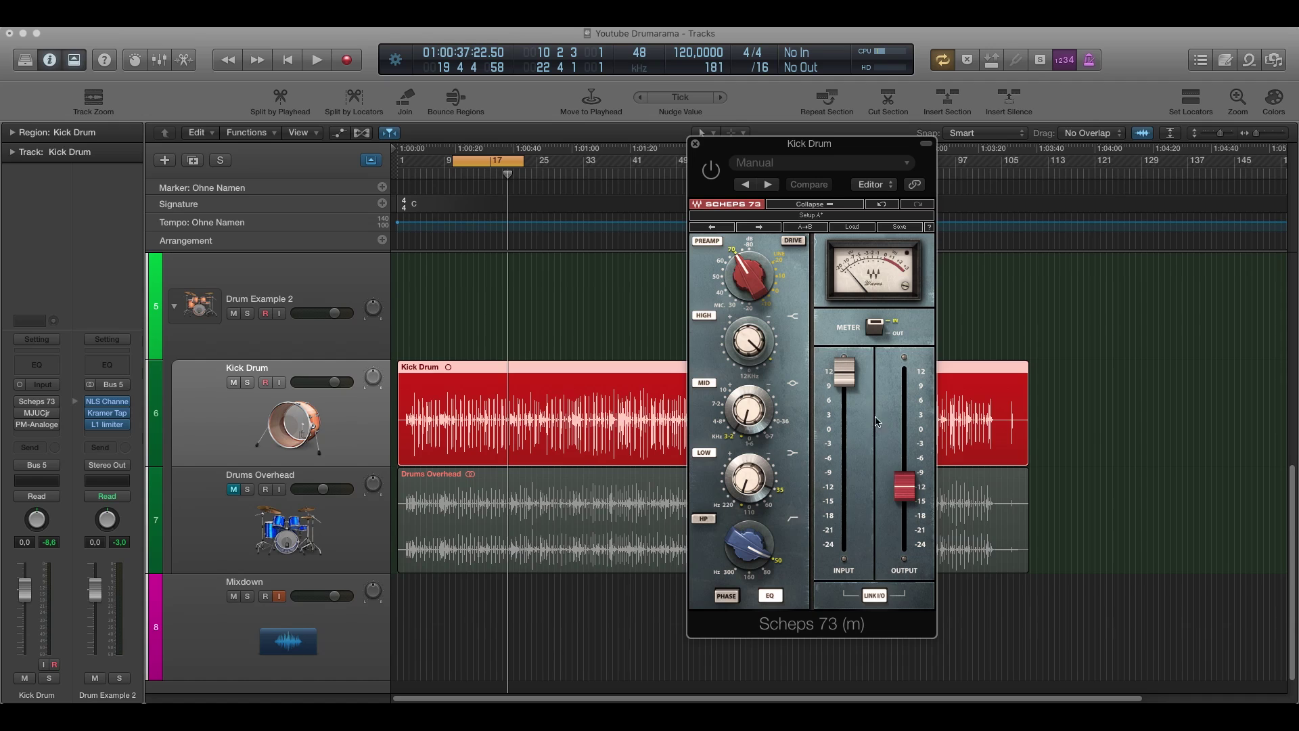
- Examine the input level and the High, Mid and Low EQ settings in the Kick Drum's Scheps 73
mouse_move(844, 371)
left_mouse_down()
mouse_move(844, 426)
mouse_move(844, 371)
left_mouse_up()
left_click(751, 341)
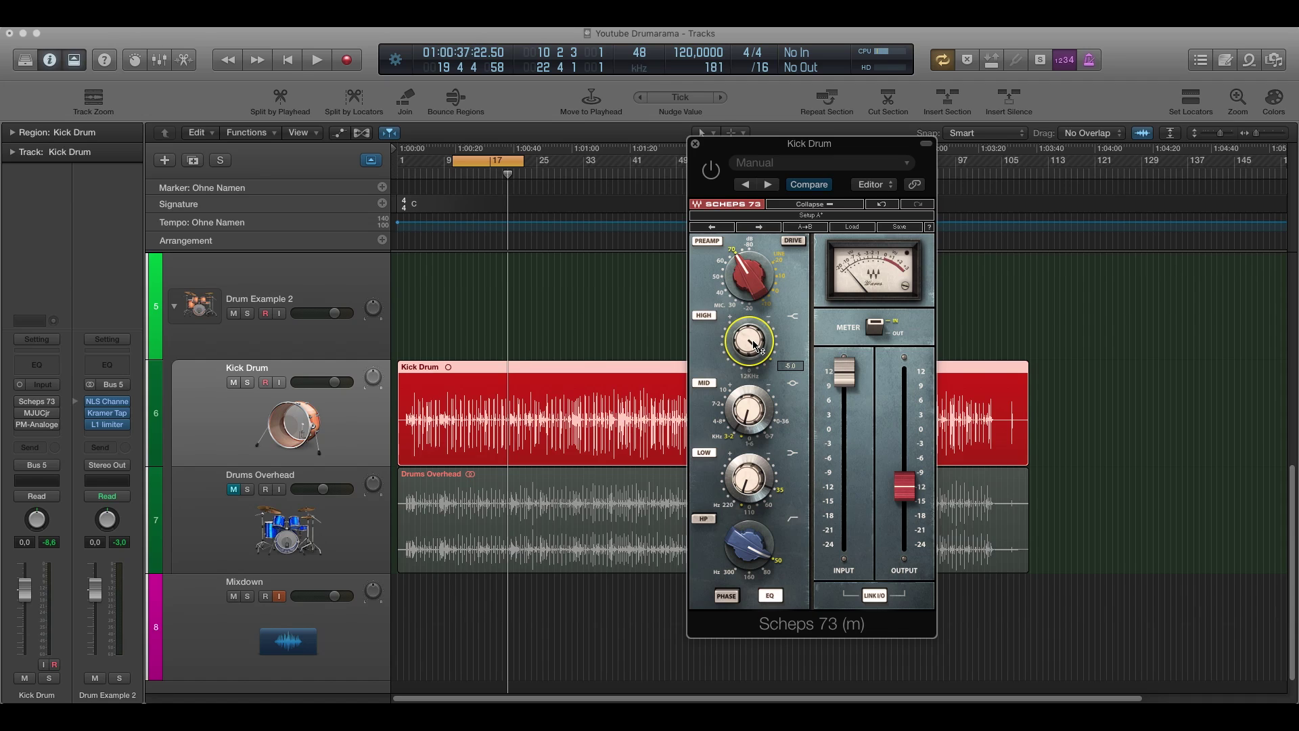
left_click(748, 415)
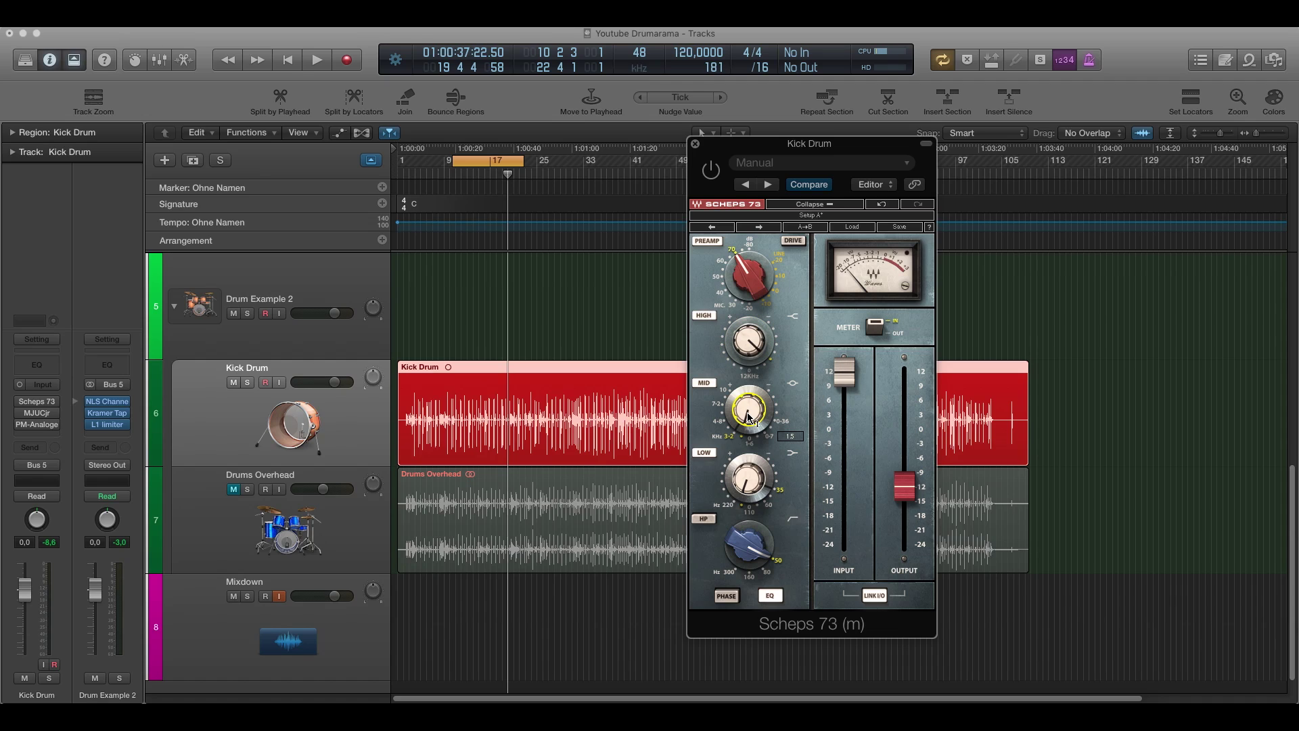
left_click(750, 480)
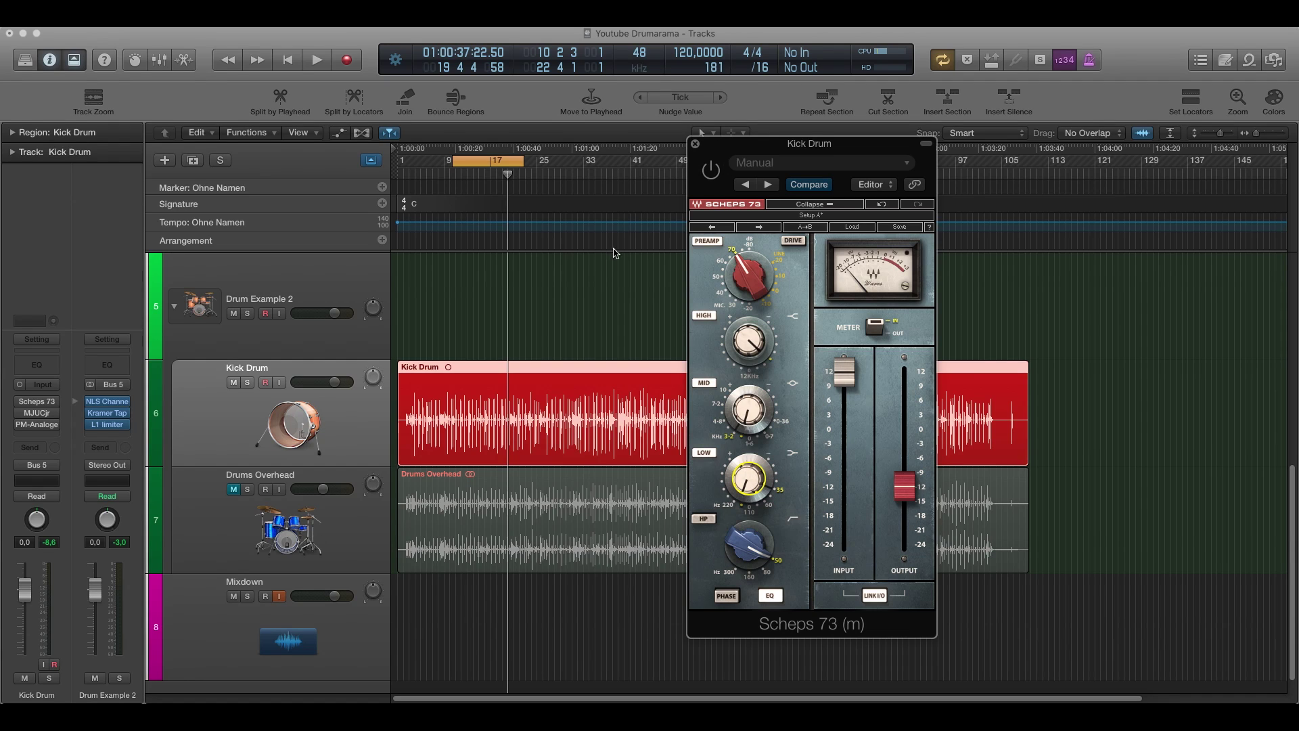
- Compare the Kick Drum's Scheps 73 on and off during playback, leave it enabled, and close its window
key("space")
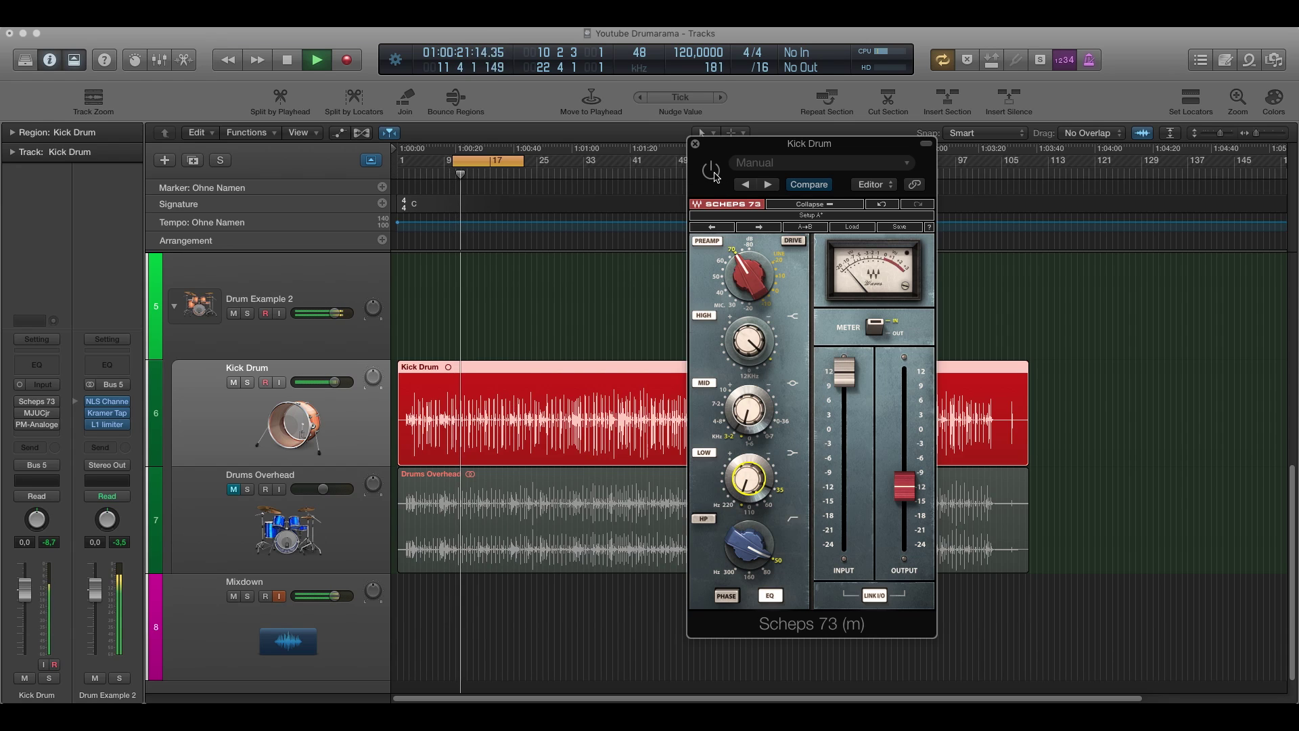
left_click(713, 178)
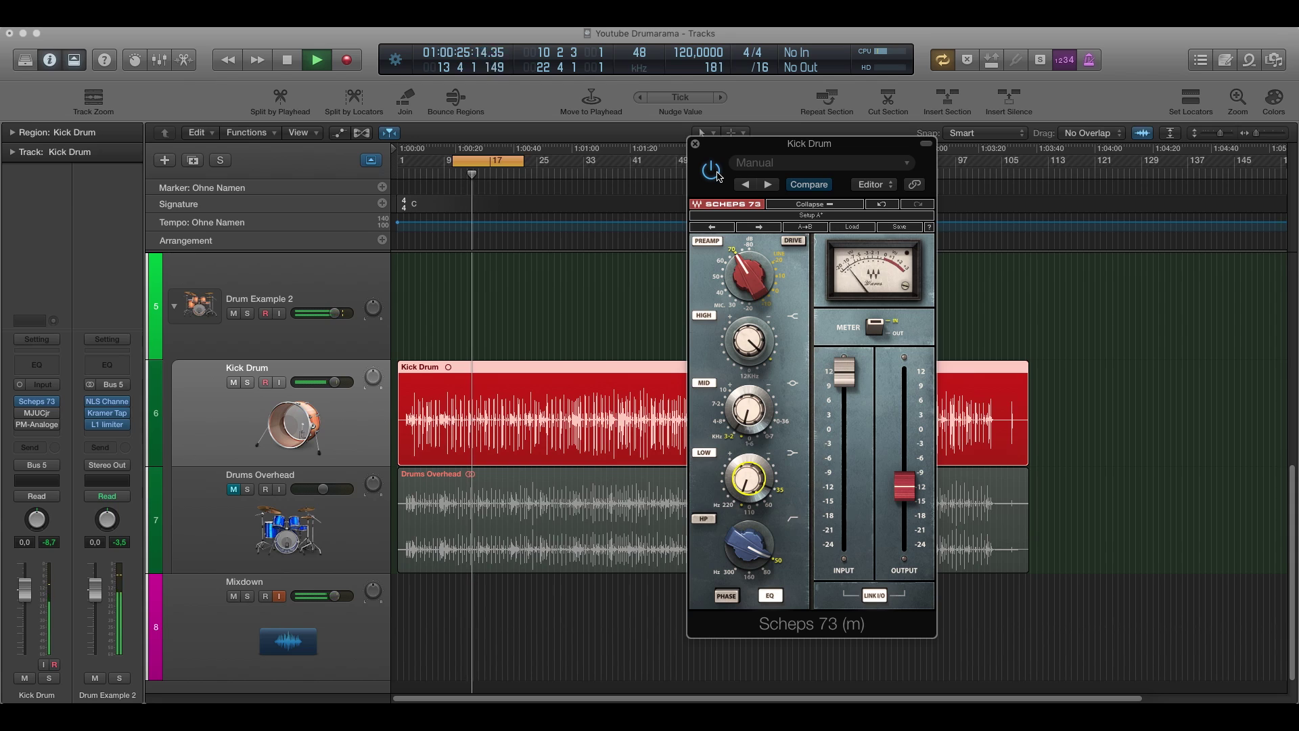
left_click(714, 172)
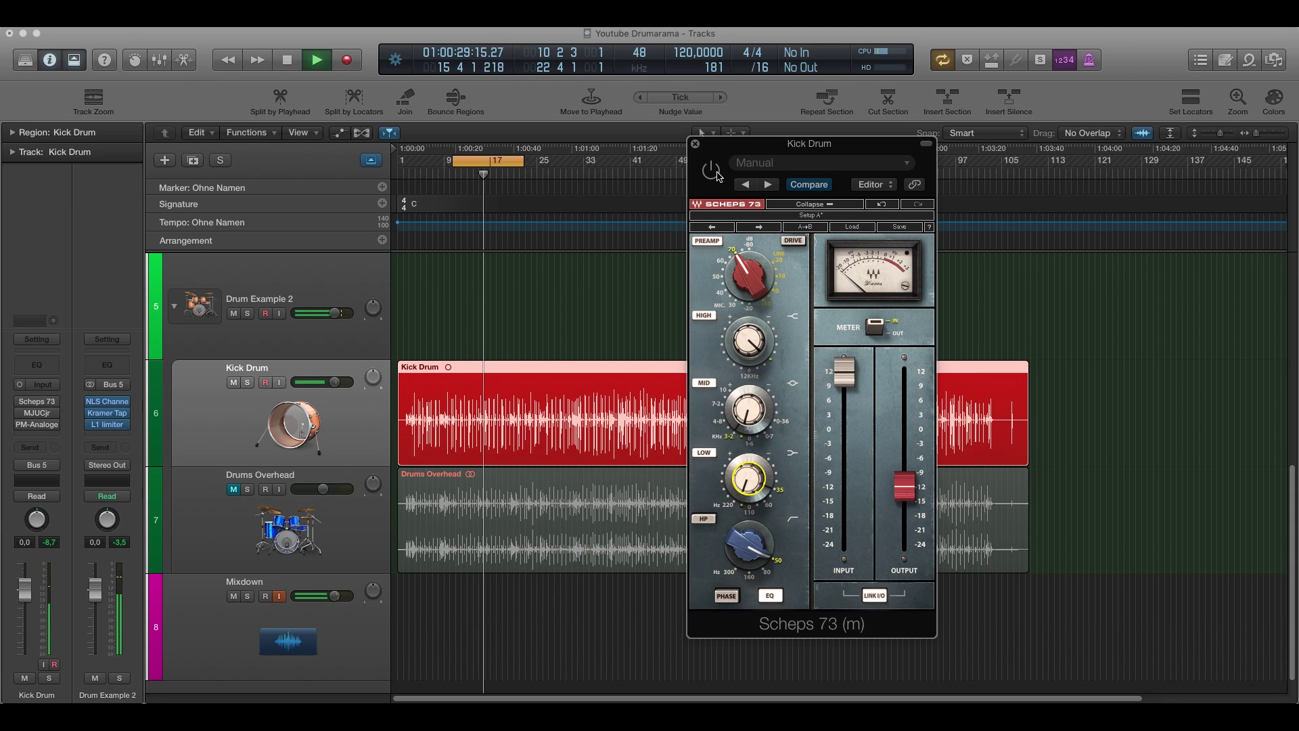
left_click(714, 172)
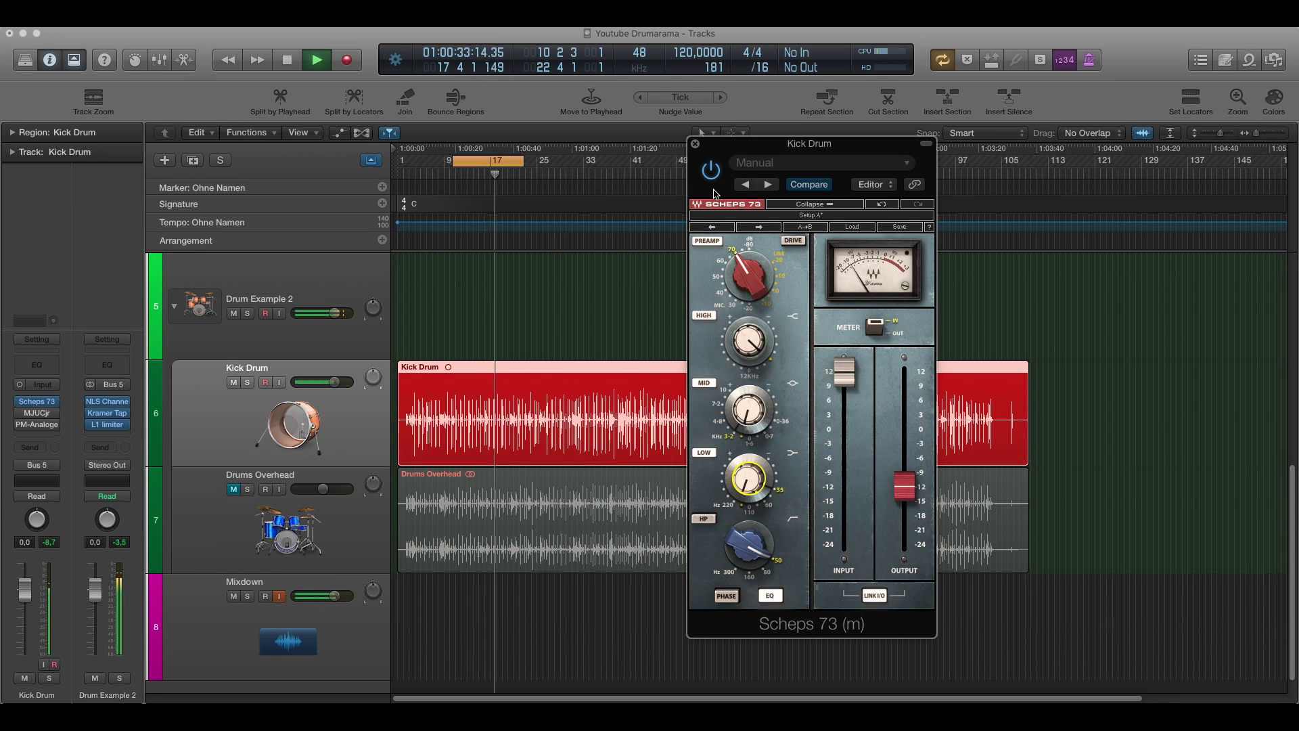
key("space")
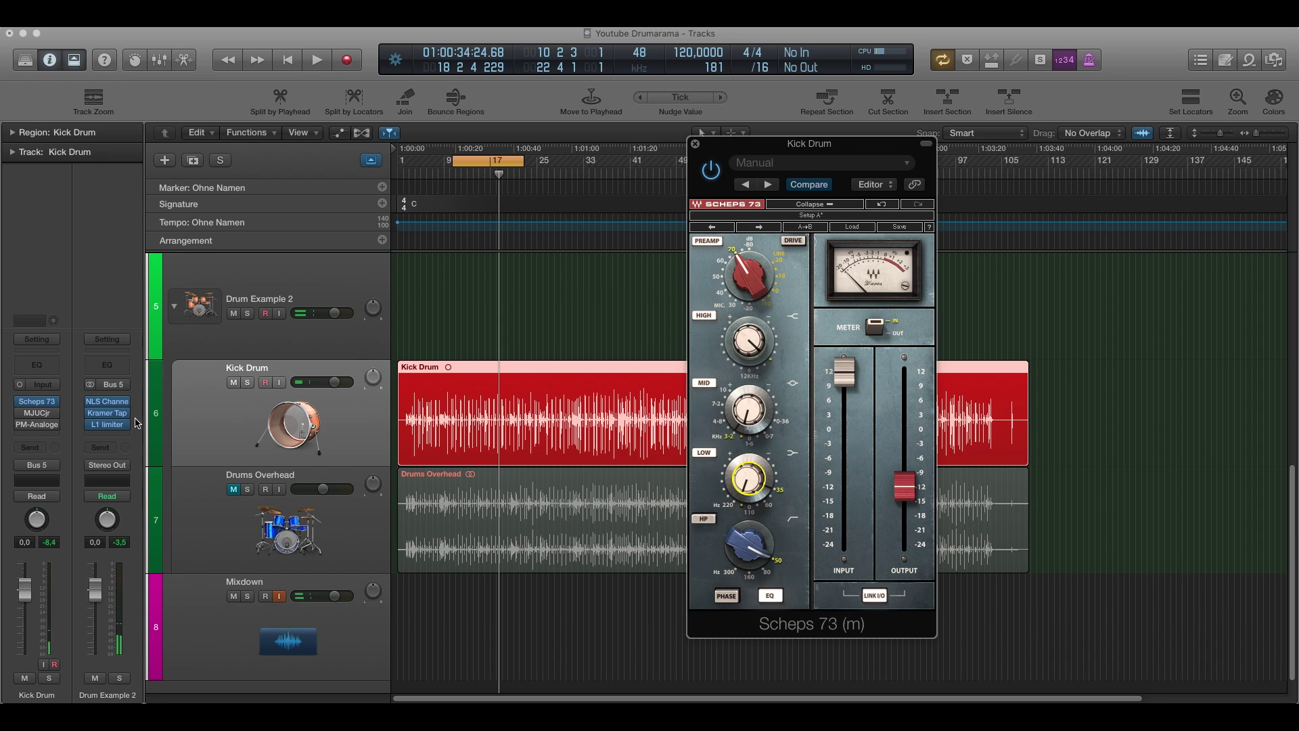
left_click(695, 144)
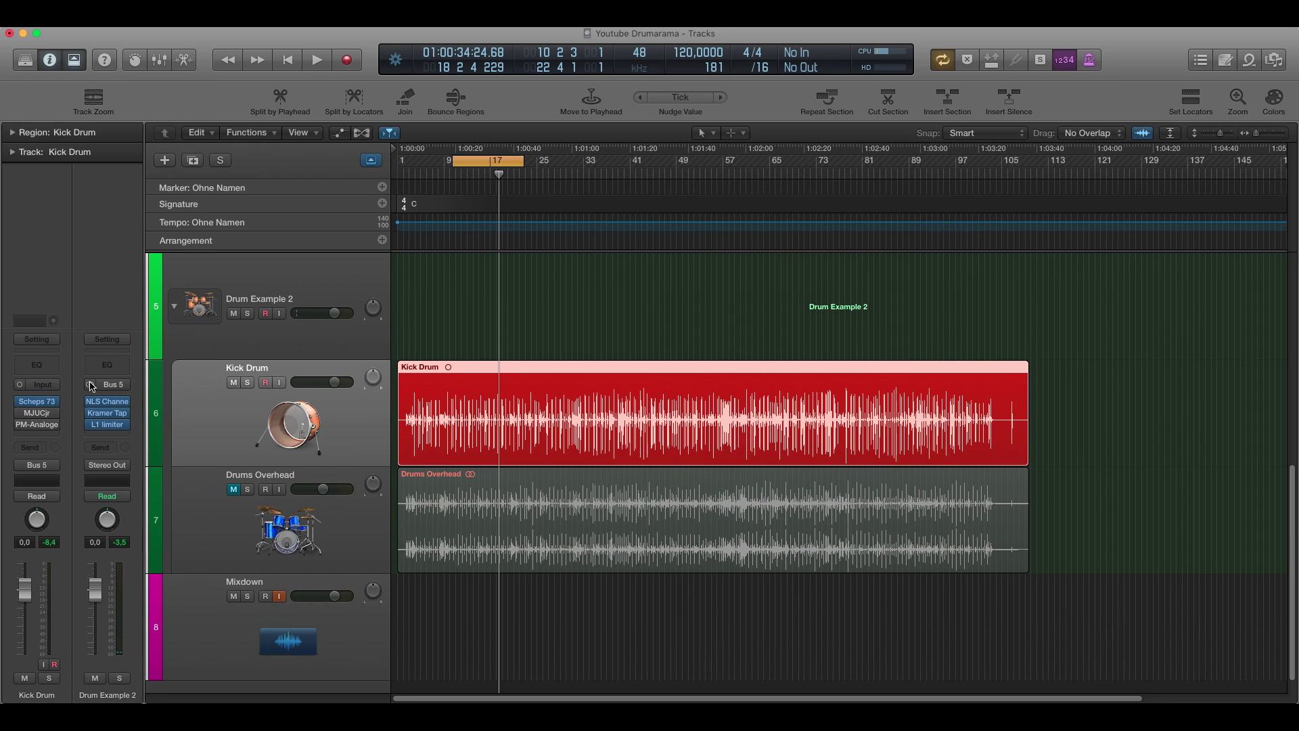
- Open the Kick Drum's MJUCjr compressor over the arrangement, enable it during playback, and close its window after stopping
left_click(37, 413)
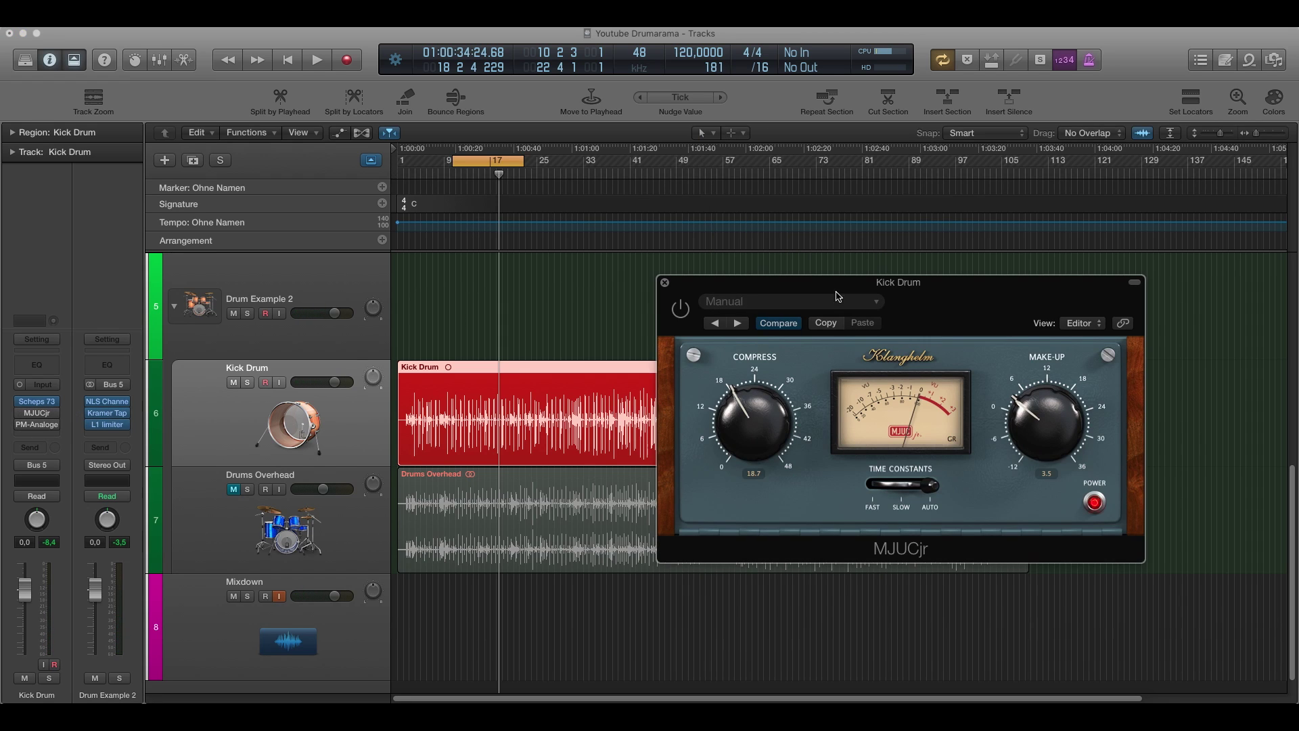
left_click_drag(847, 286, 851, 245)
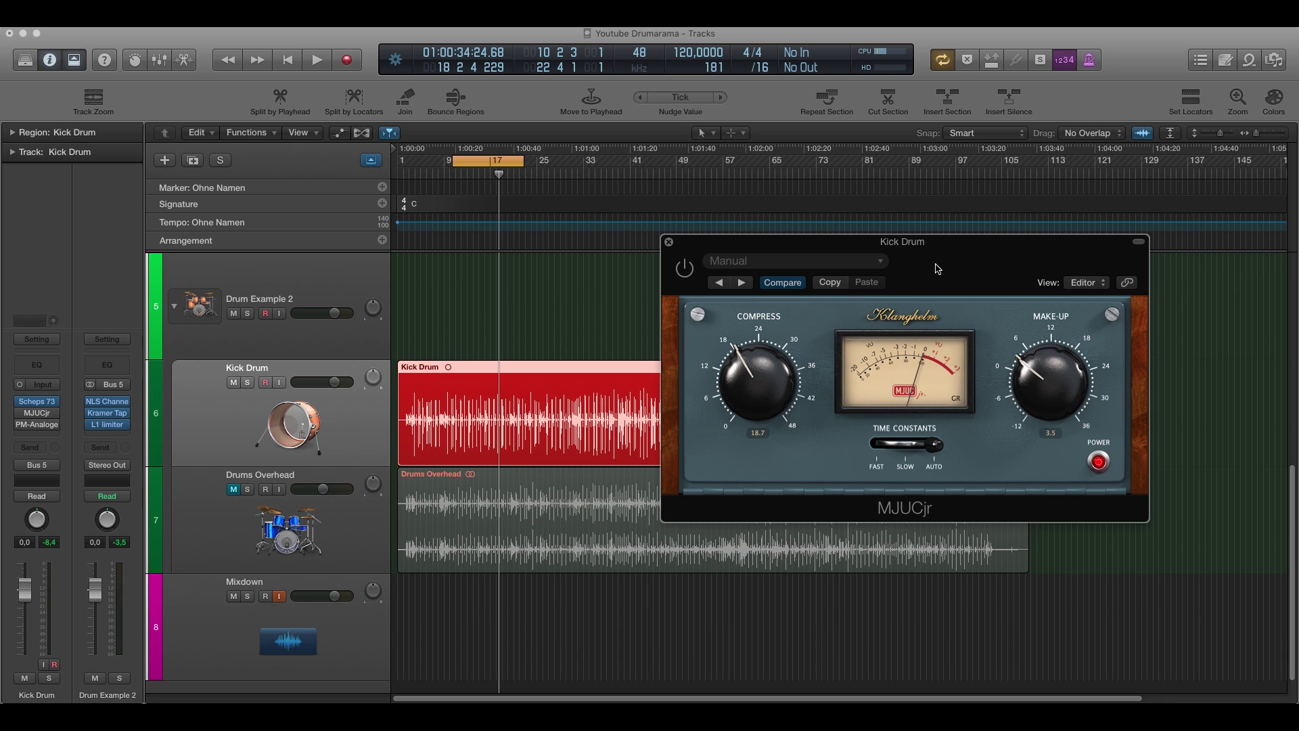
left_click_drag(911, 251, 948, 249)
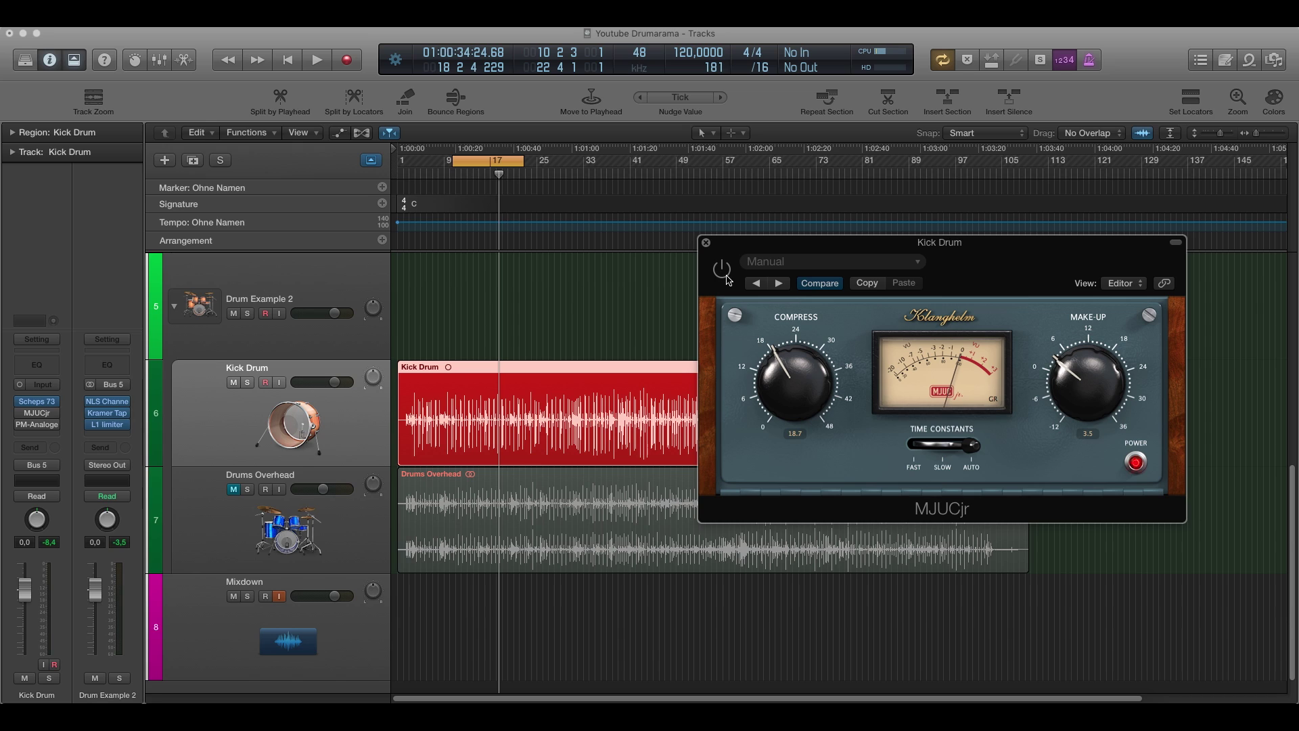
key("space")
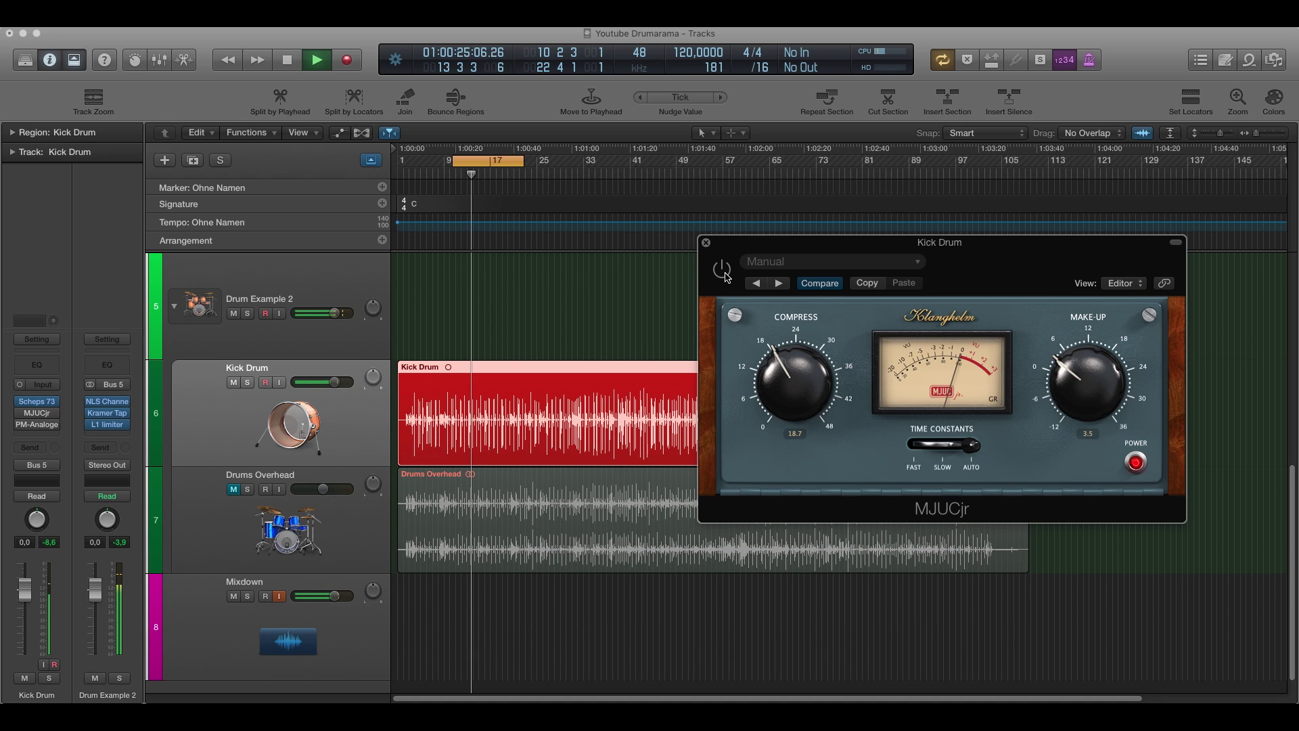
left_click(725, 276)
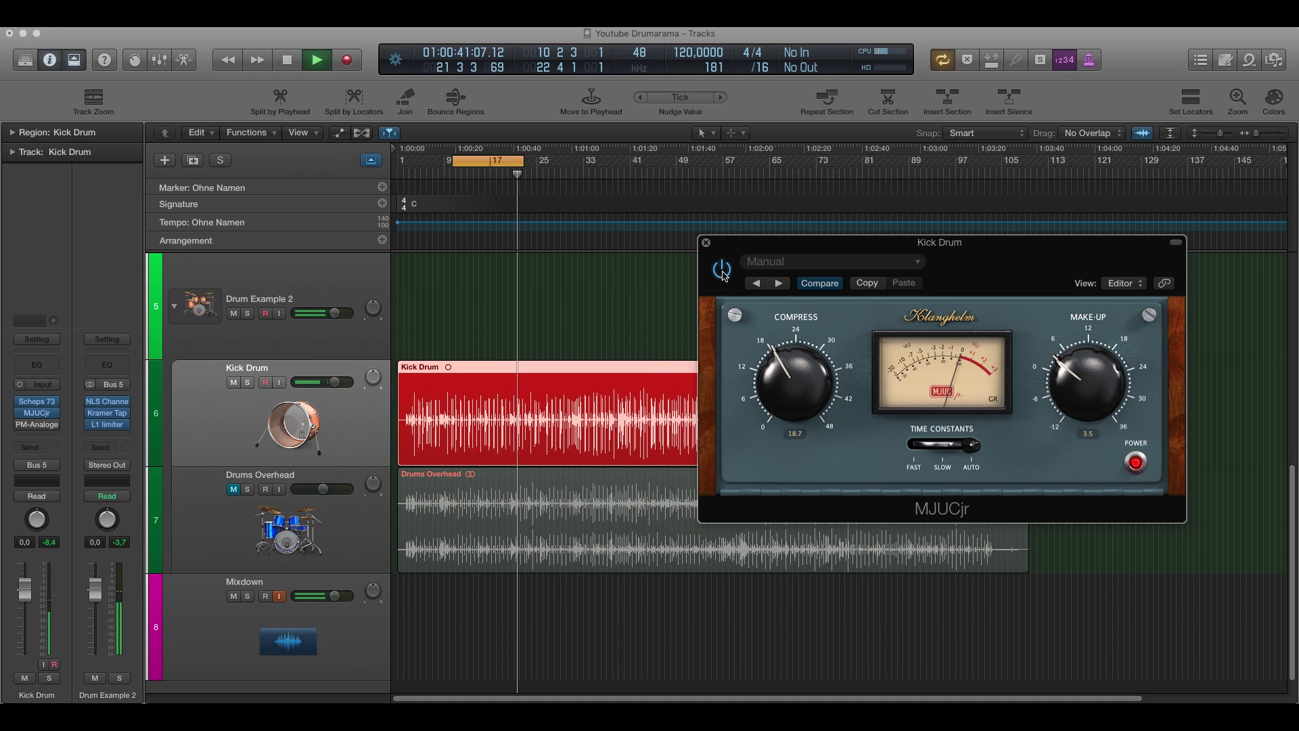
key("space")
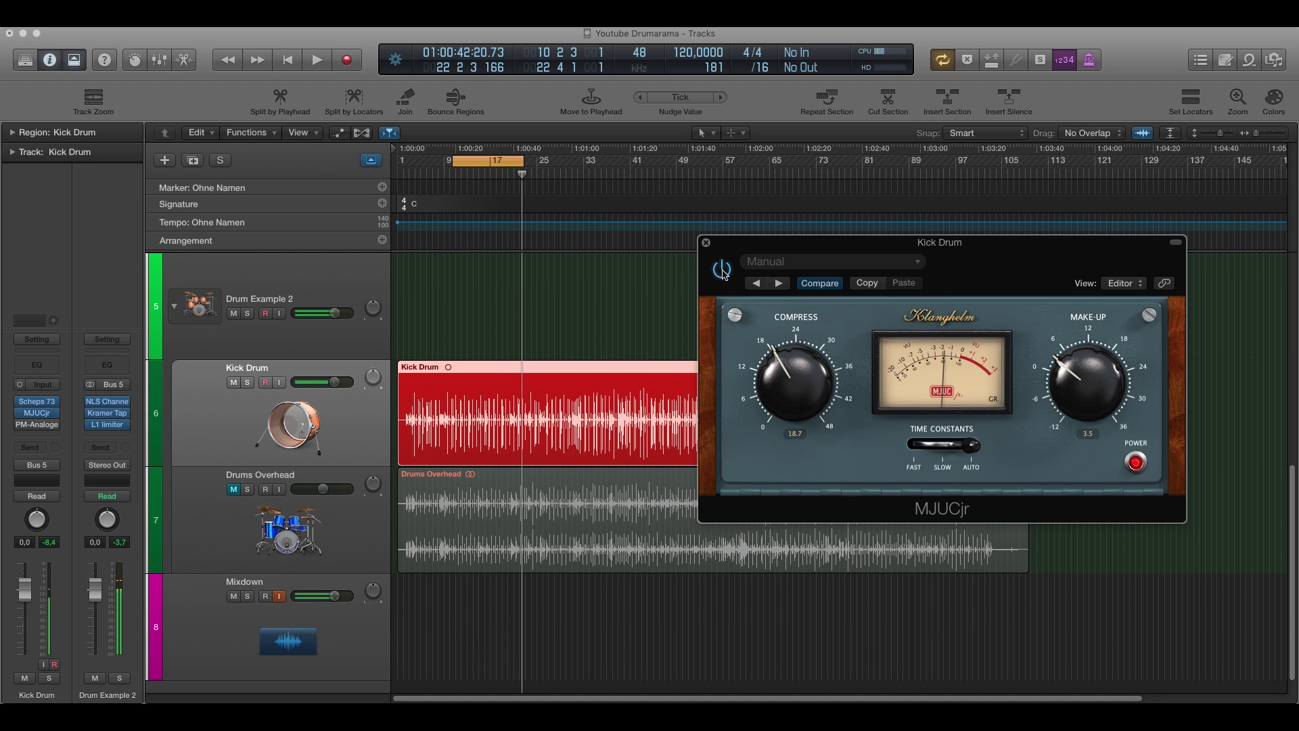
left_click(707, 243)
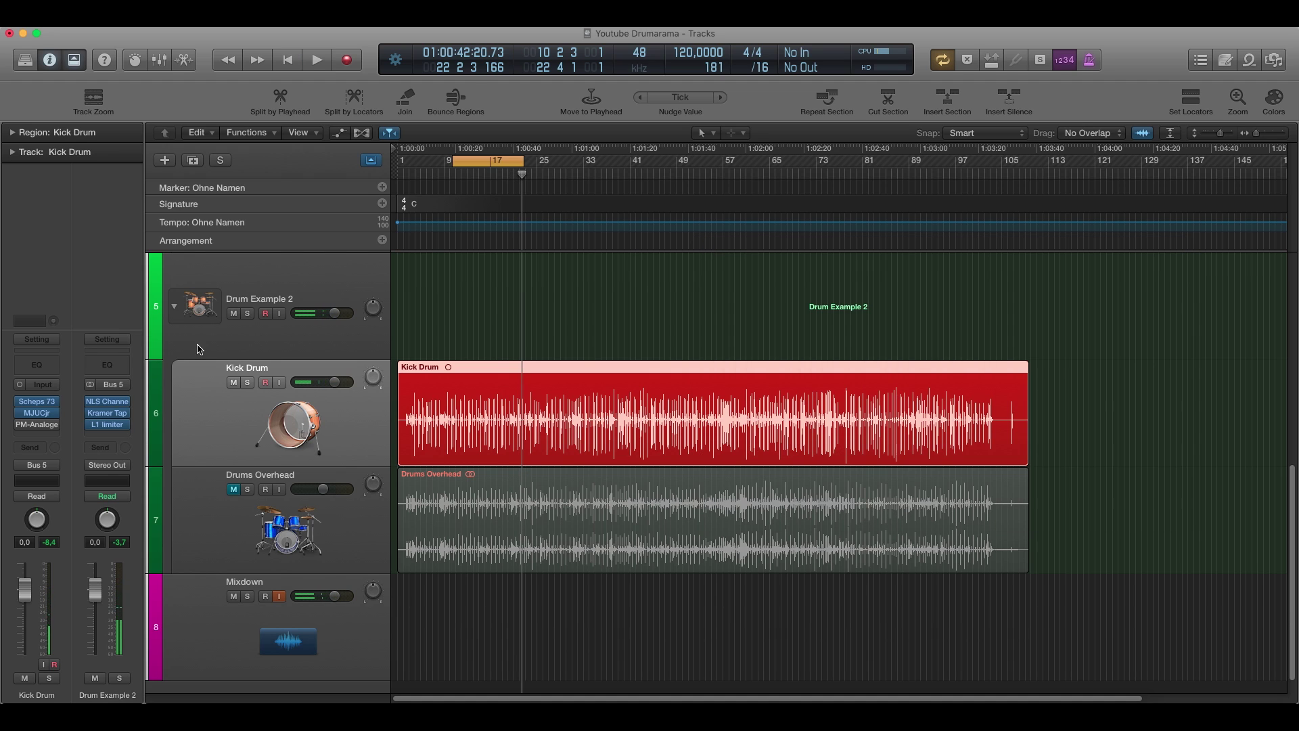
- Open the Kick Drum's PM-Analoger and step through its Tube, Tape and Mixed saturation modes, ending on Tape
left_click(36, 424)
left_click_drag(817, 175, 855, 186)
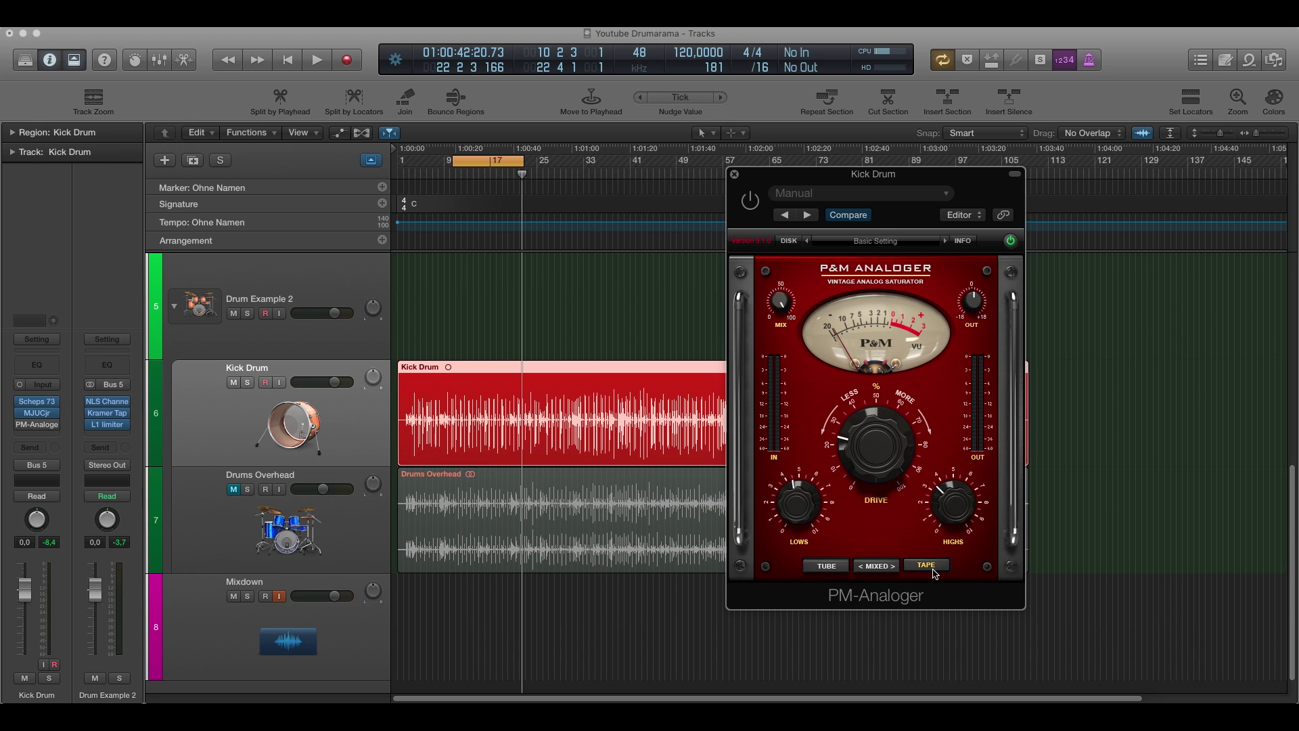
left_click(827, 566)
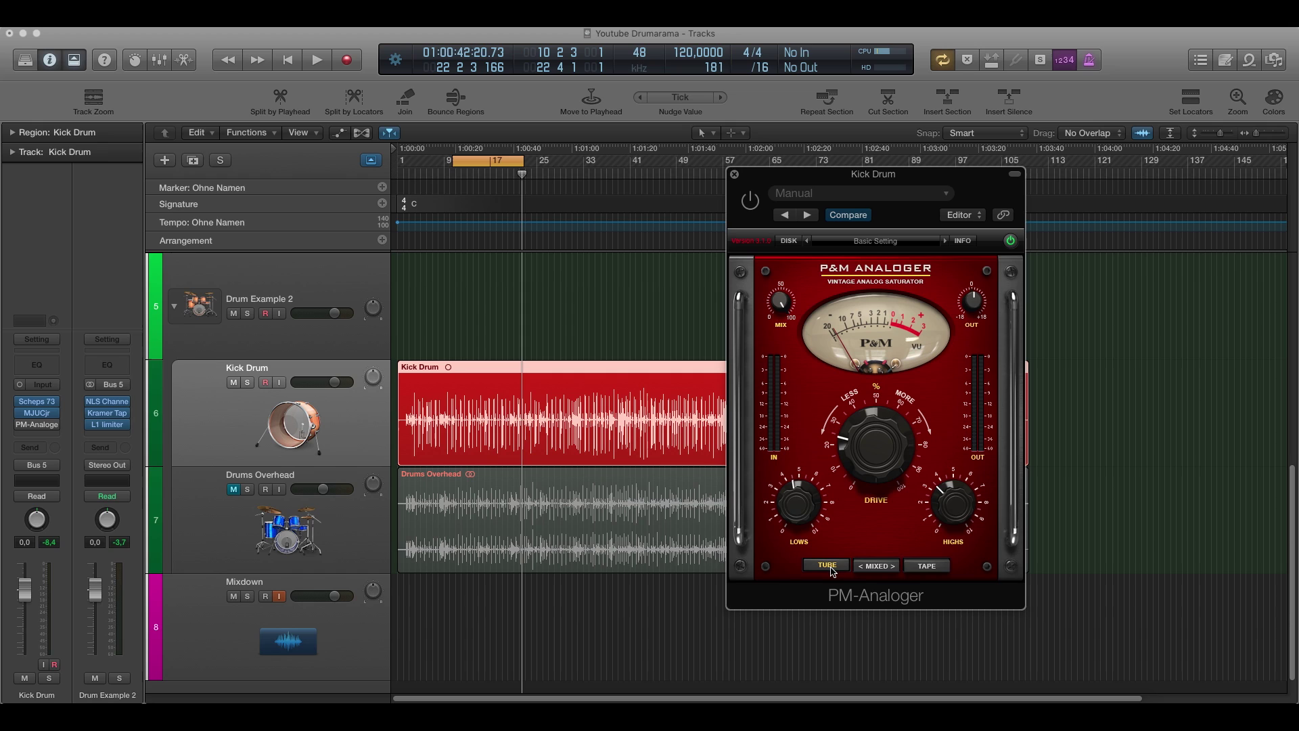
left_click(926, 569)
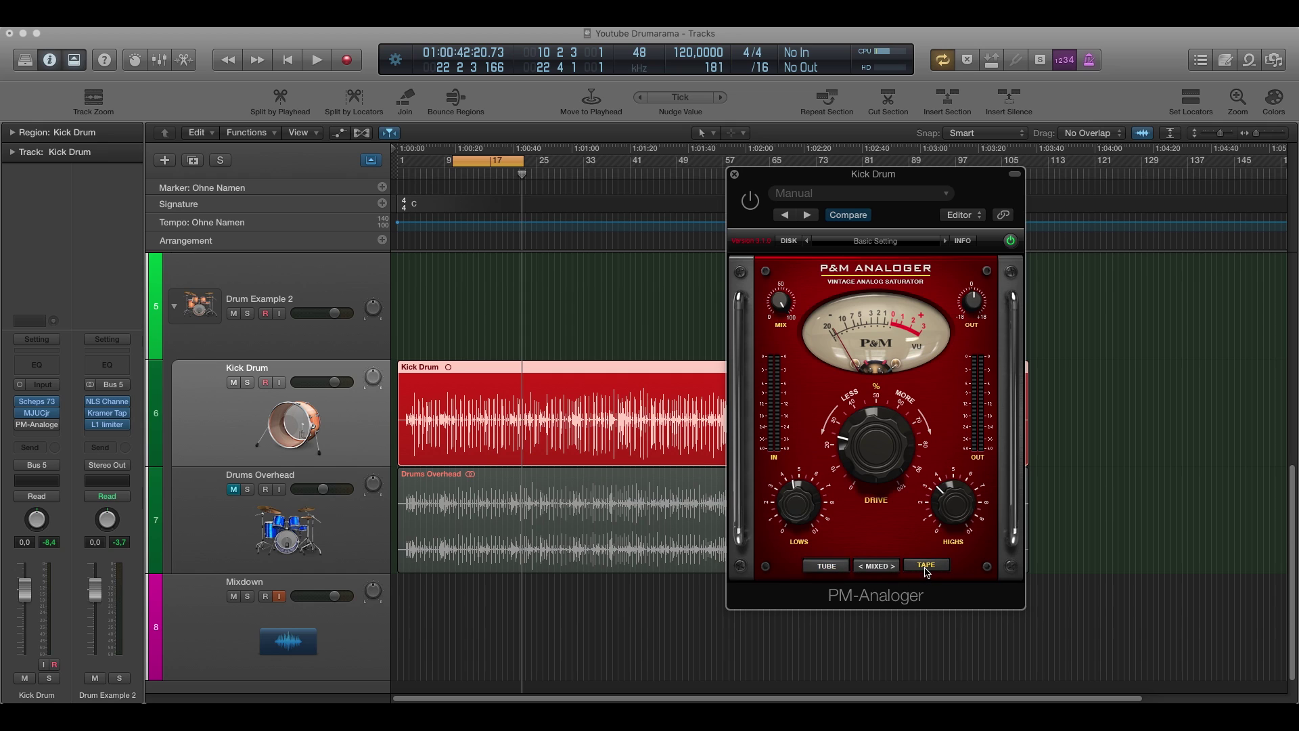
left_click(875, 568)
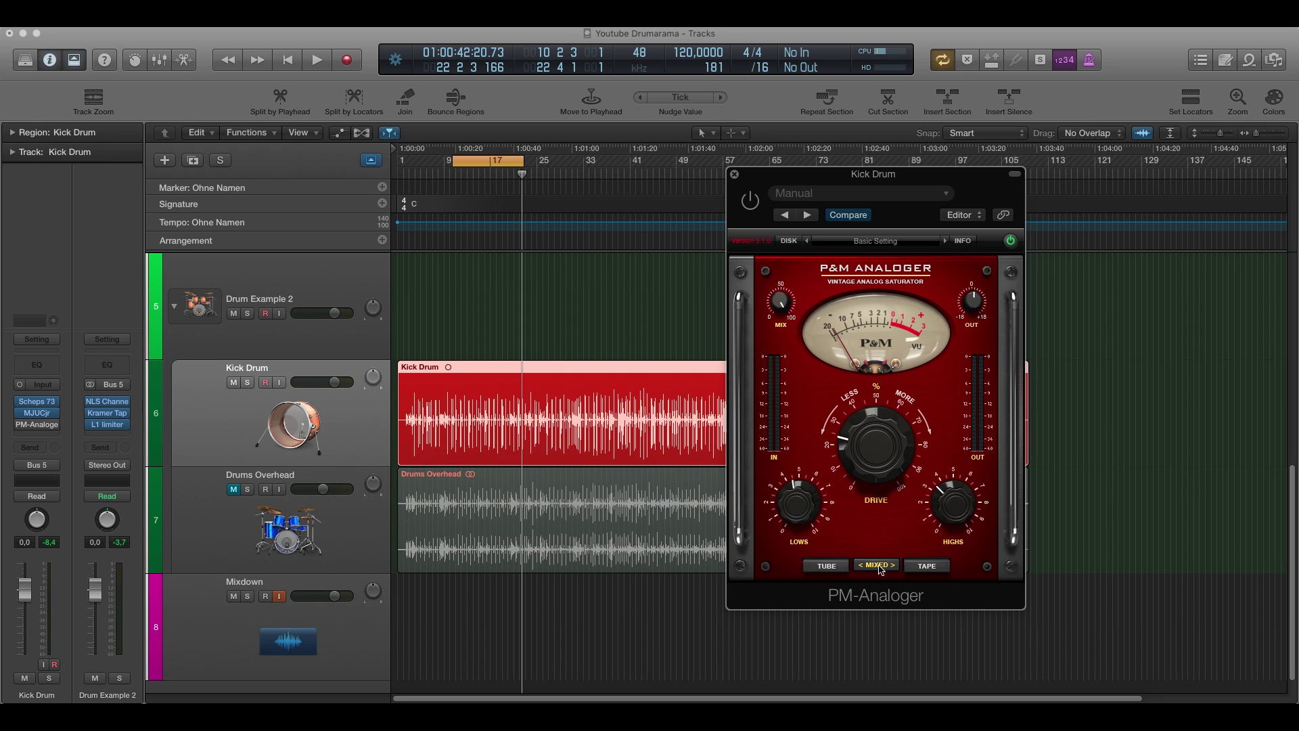
left_click(927, 568)
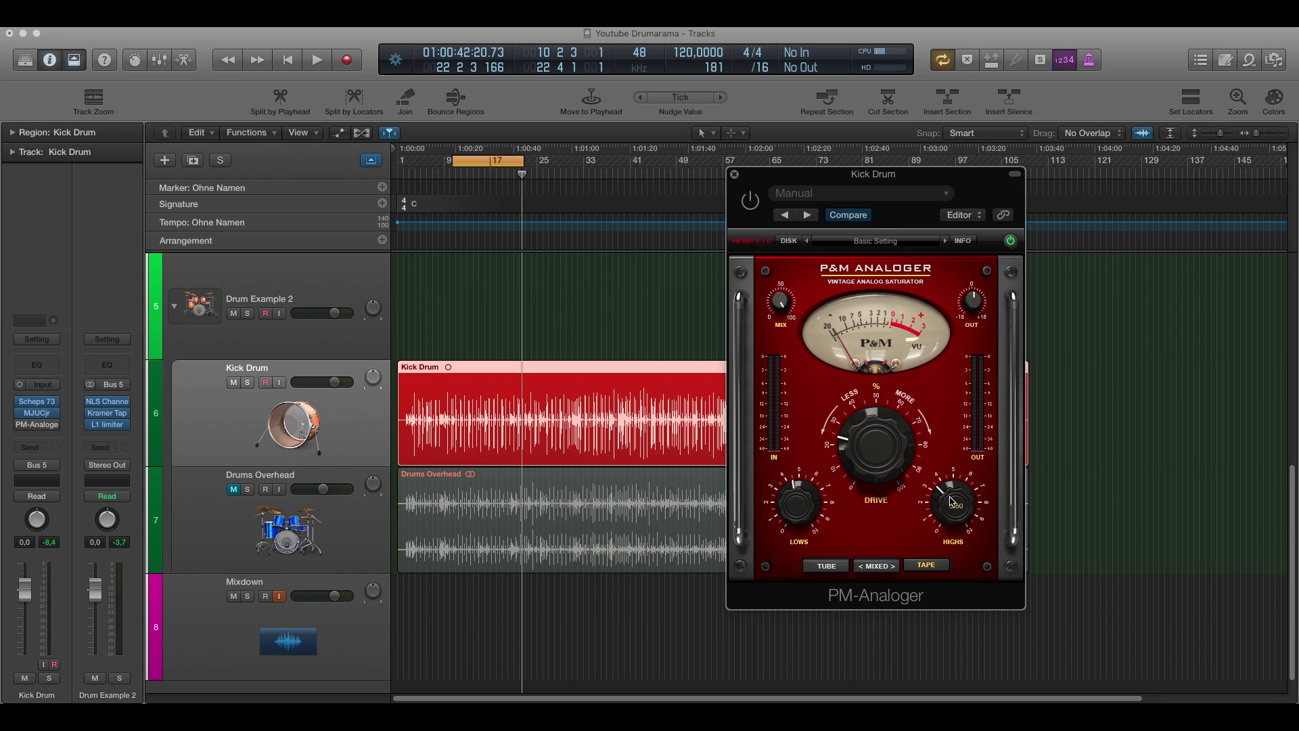
mouse_move(882, 437)
- Compare the Kick Drum's PM-Analoger on and off during playback, leave it enabled, and close its window
key("space")
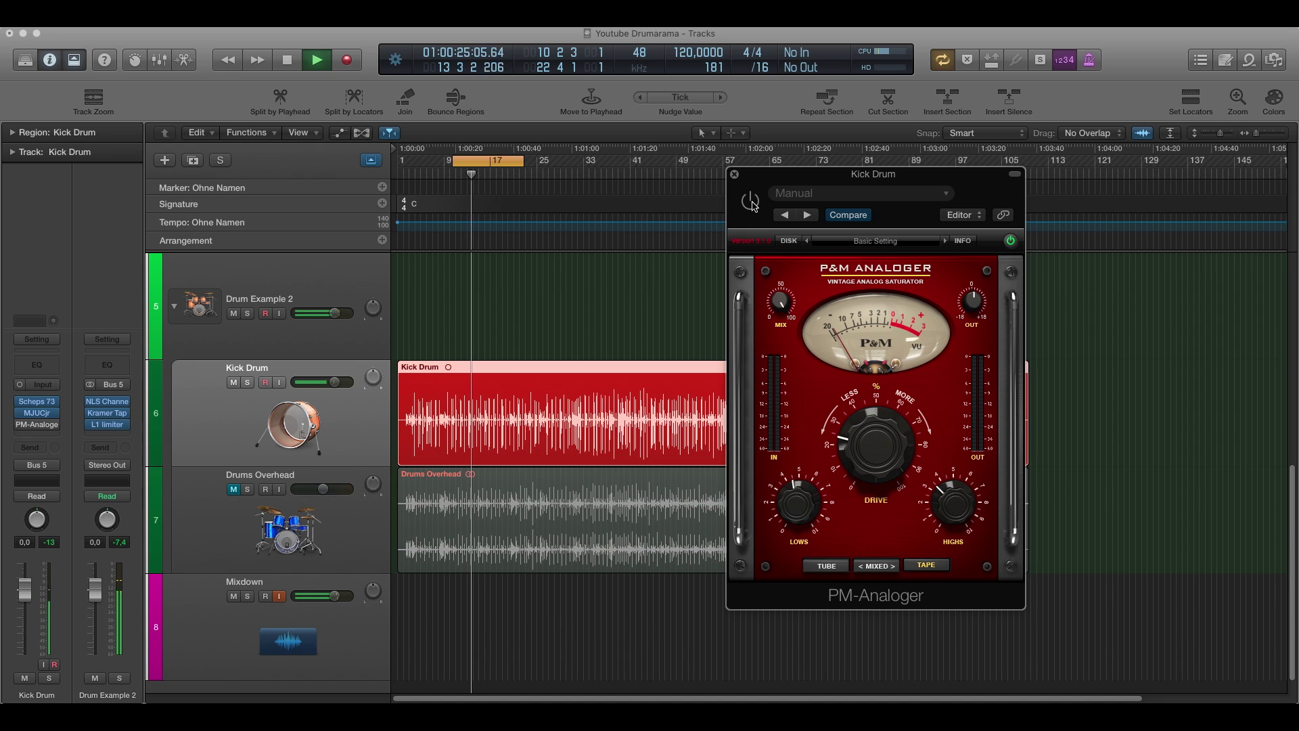
left_click(751, 202)
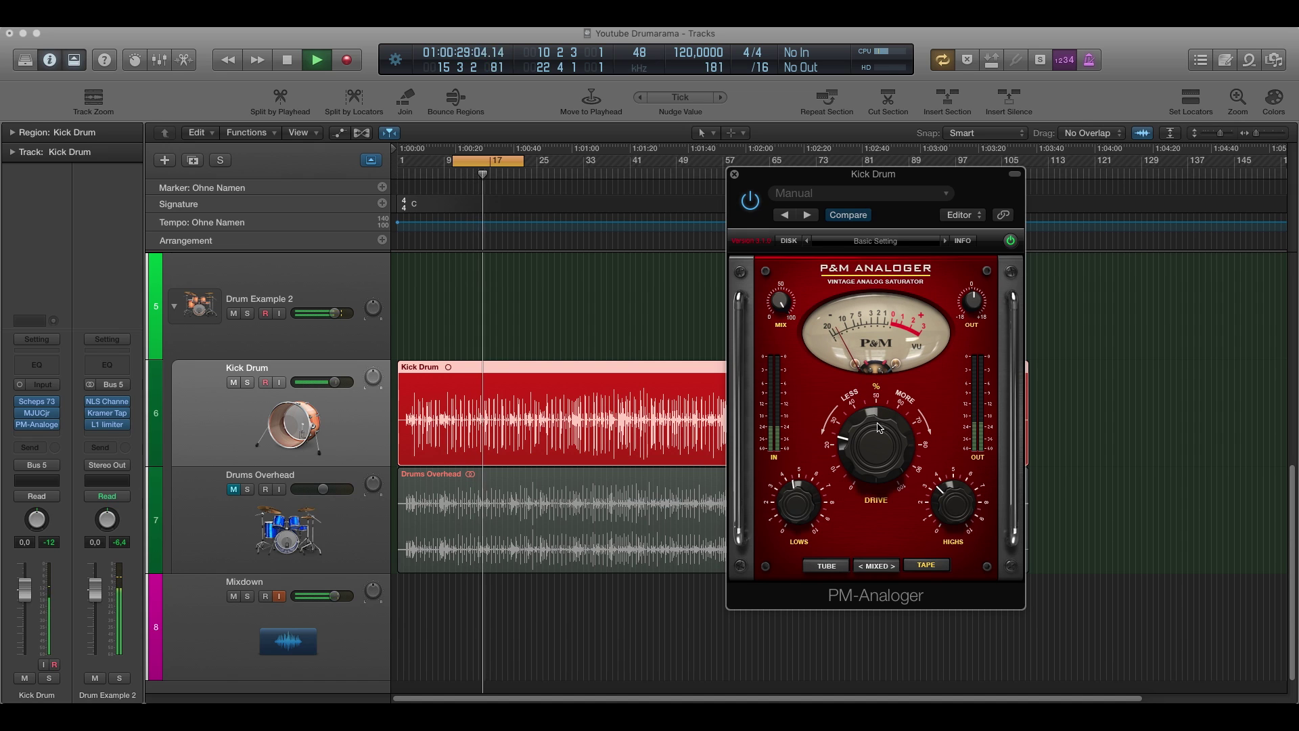
mouse_move(874, 442)
left_mouse_down()
mouse_move(878, 383)
mouse_move(872, 442)
left_mouse_up()
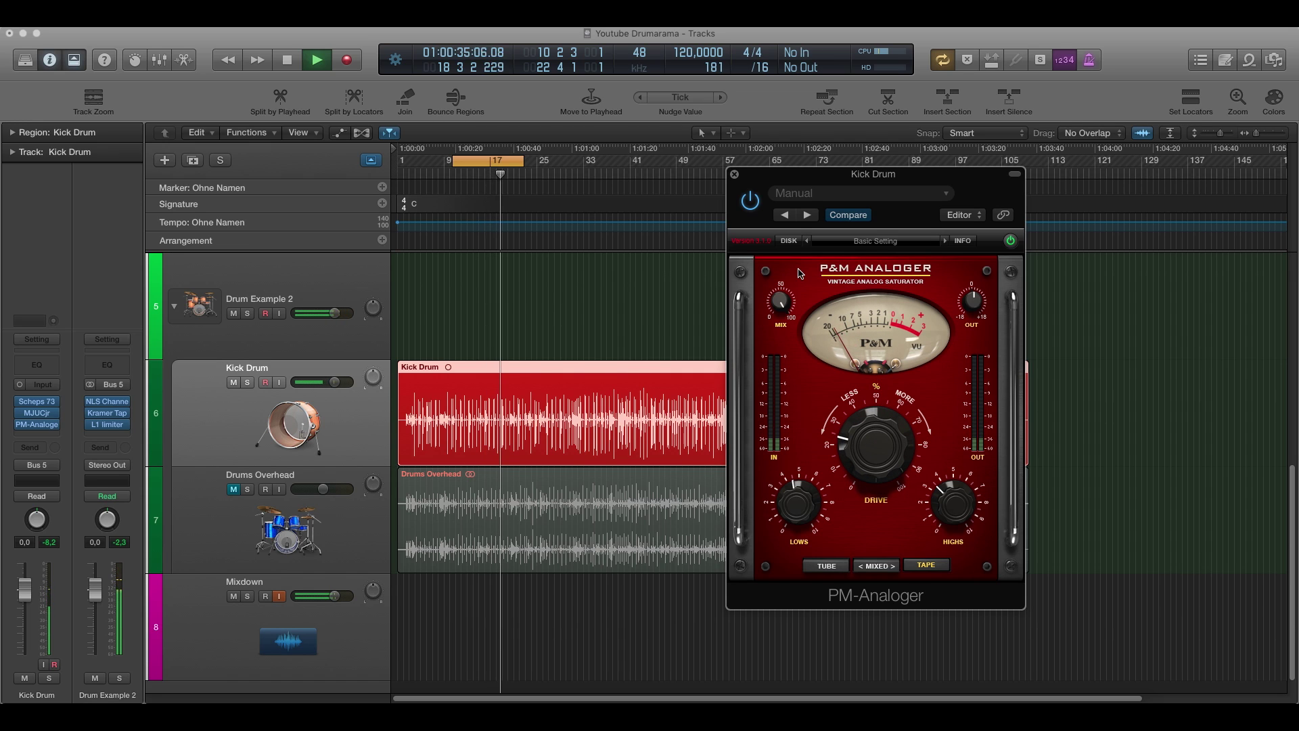
left_click(757, 203)
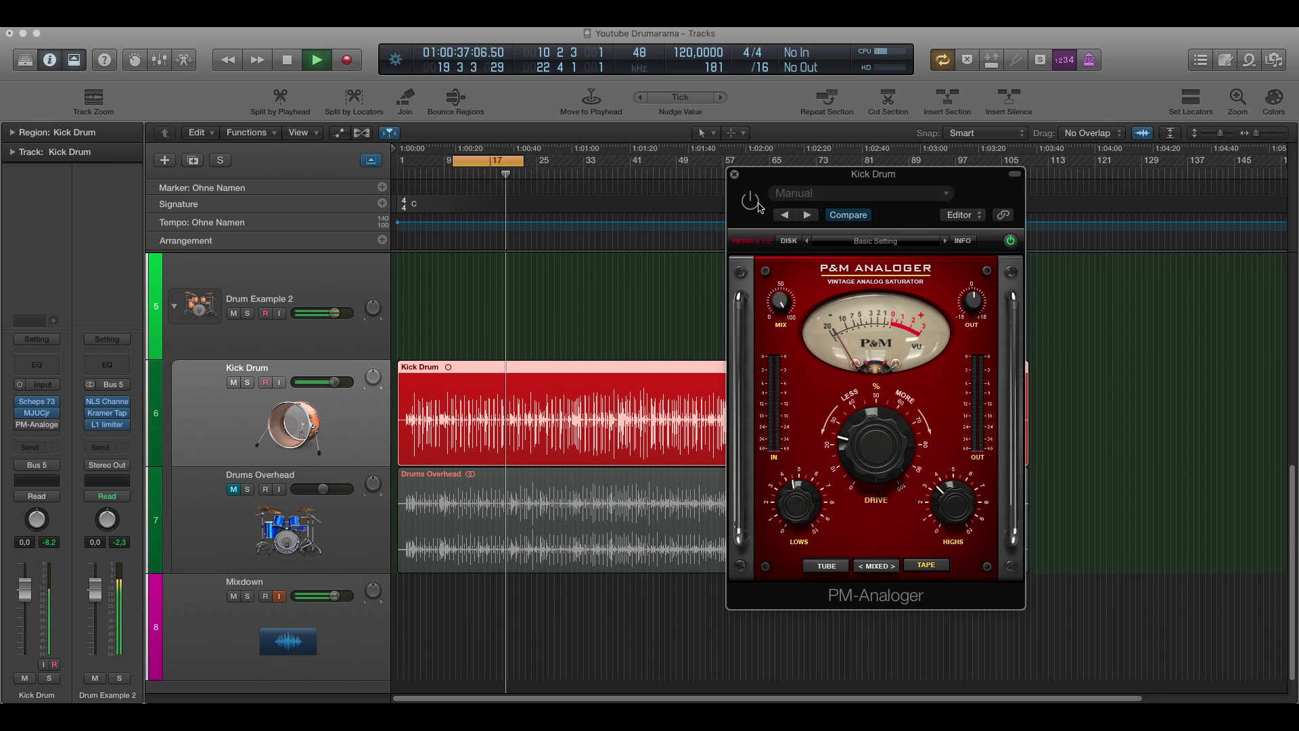
left_click(758, 205)
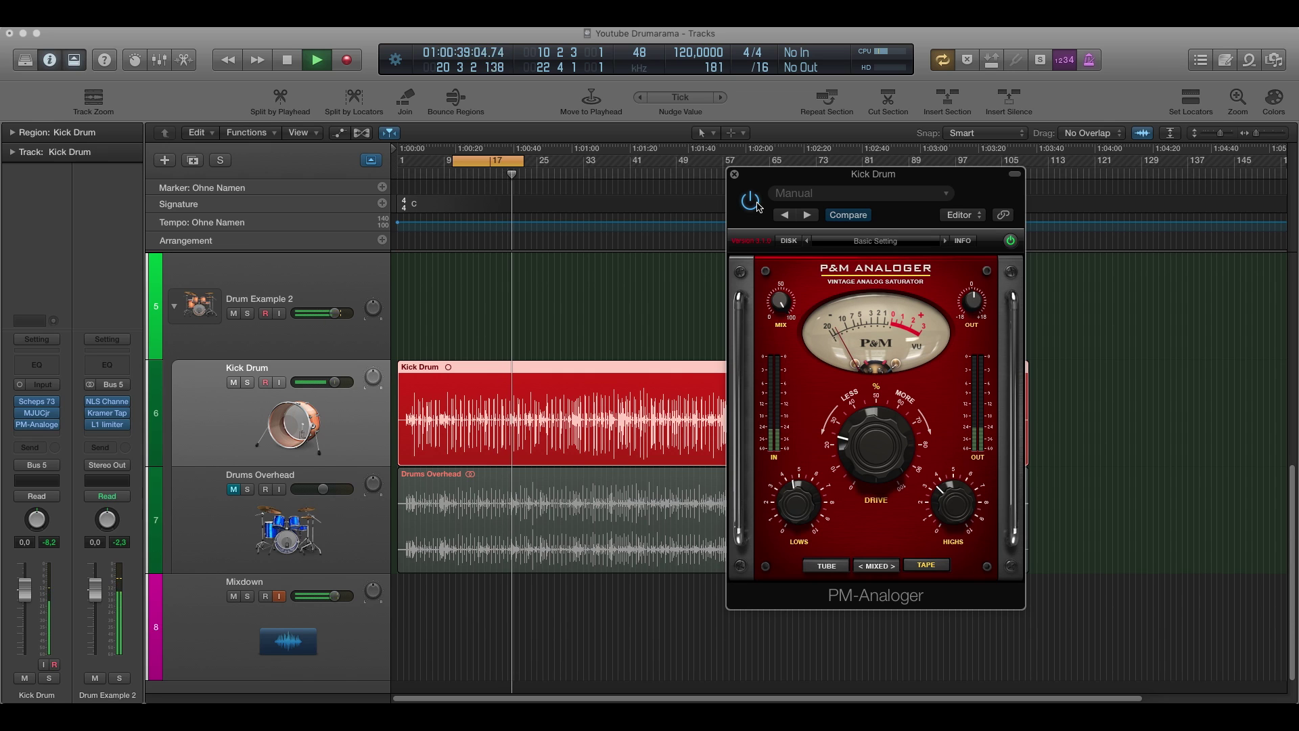
key("space")
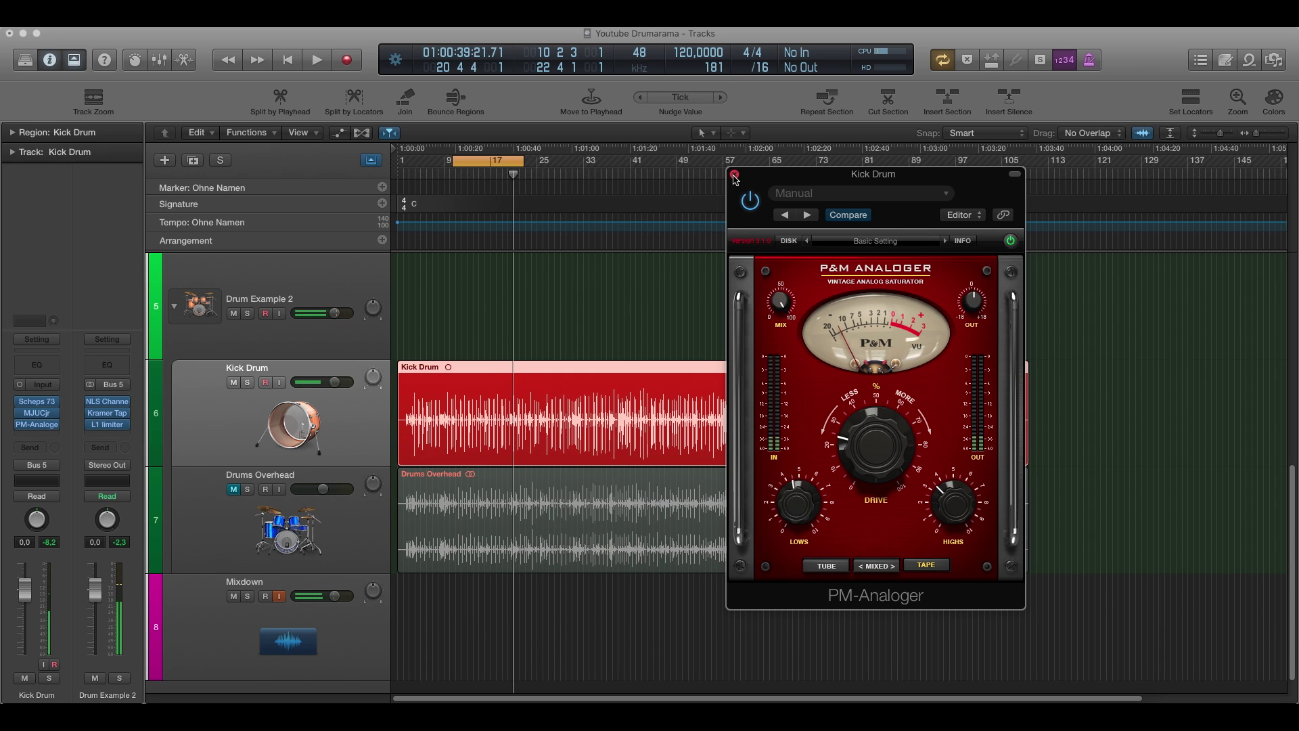
left_click(735, 175)
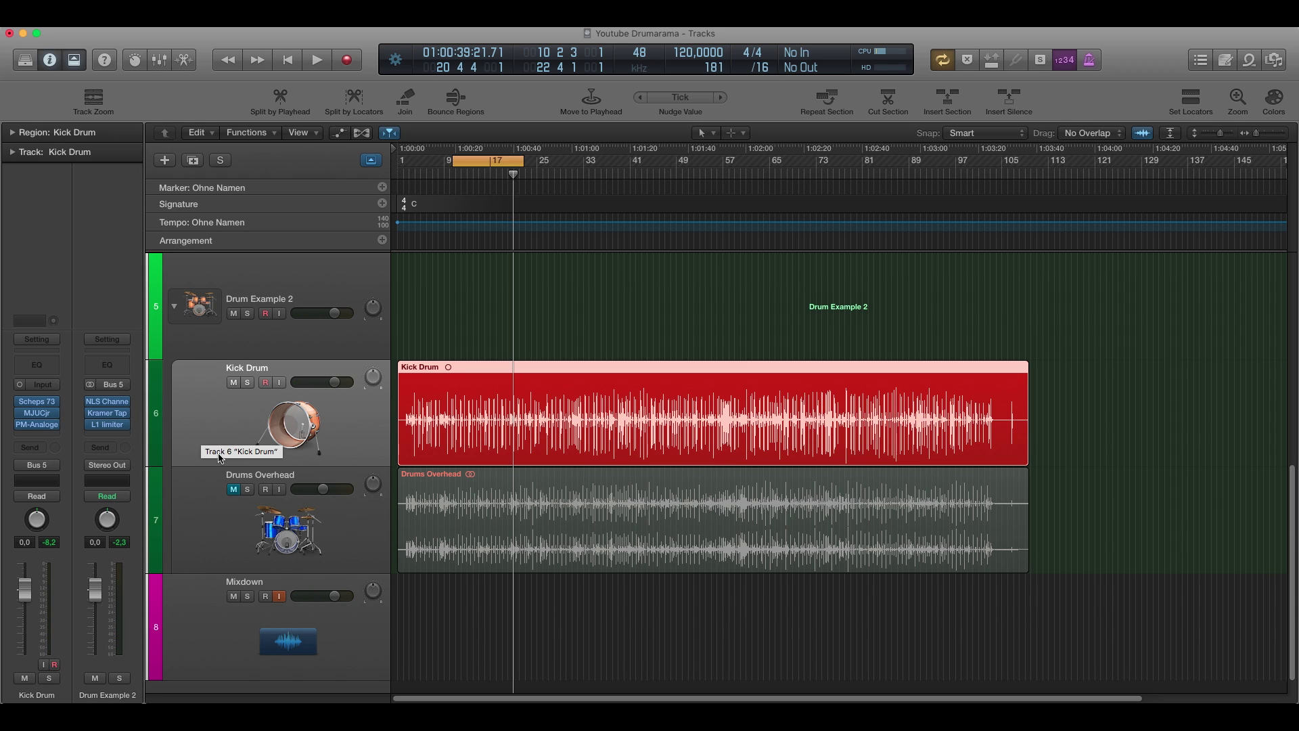
- Mute the Kick Drum track, then select and unmute Drums Overhead
left_click(233, 382)
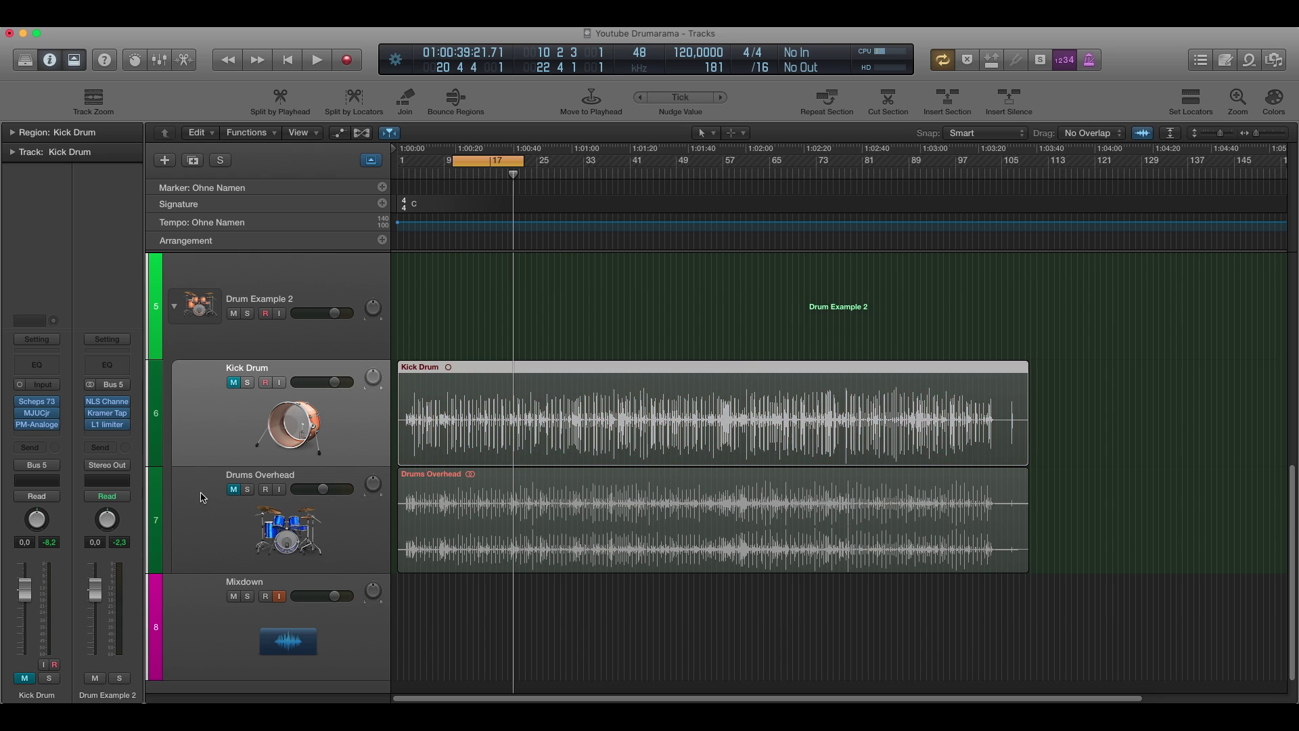
left_click(203, 492)
left_click(234, 489)
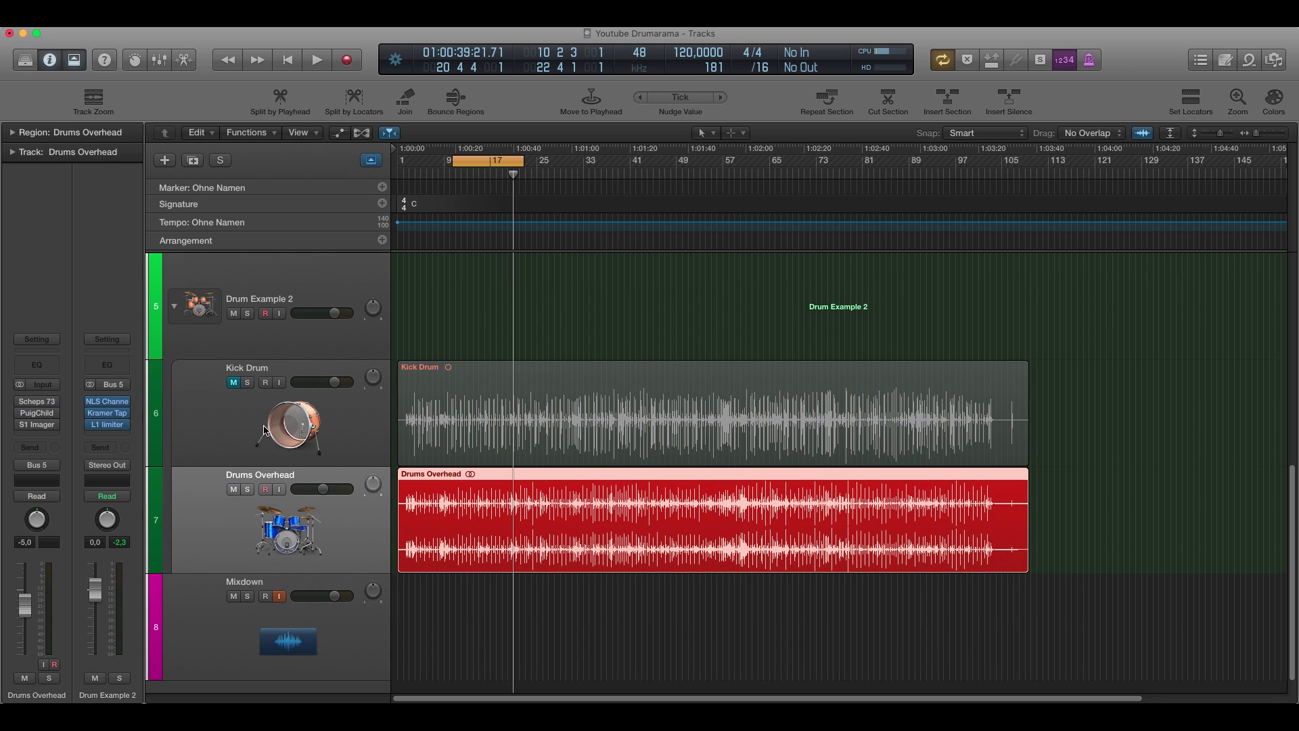
- Open Drums Overhead's Scheps 73 over the arrangement and examine its High, Mid, Low and high-pass settings
left_click(37, 402)
left_click_drag(827, 174, 857, 167)
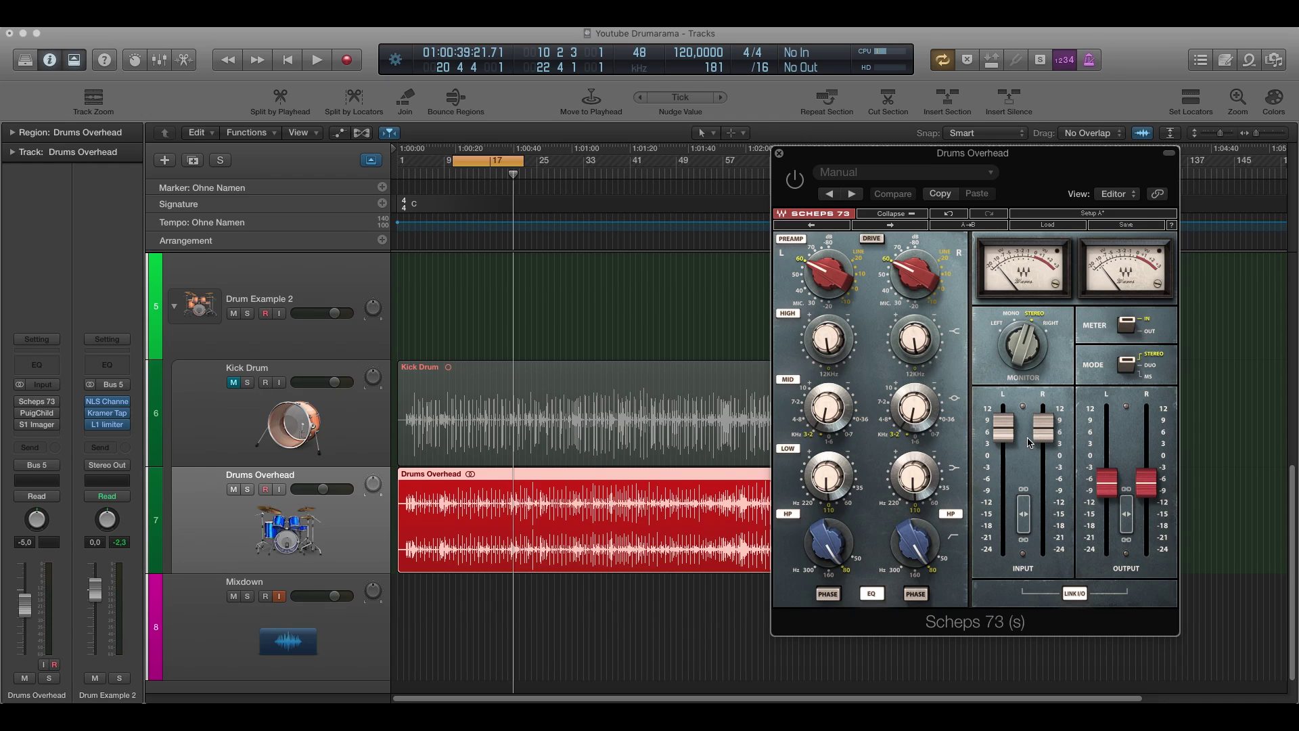
left_click(828, 339)
left_click(828, 408)
left_click(825, 482)
left_click(825, 548)
- Play back Drums Overhead and compare its Scheps 73 on and off, leaving the plug-in enabled
key("space")
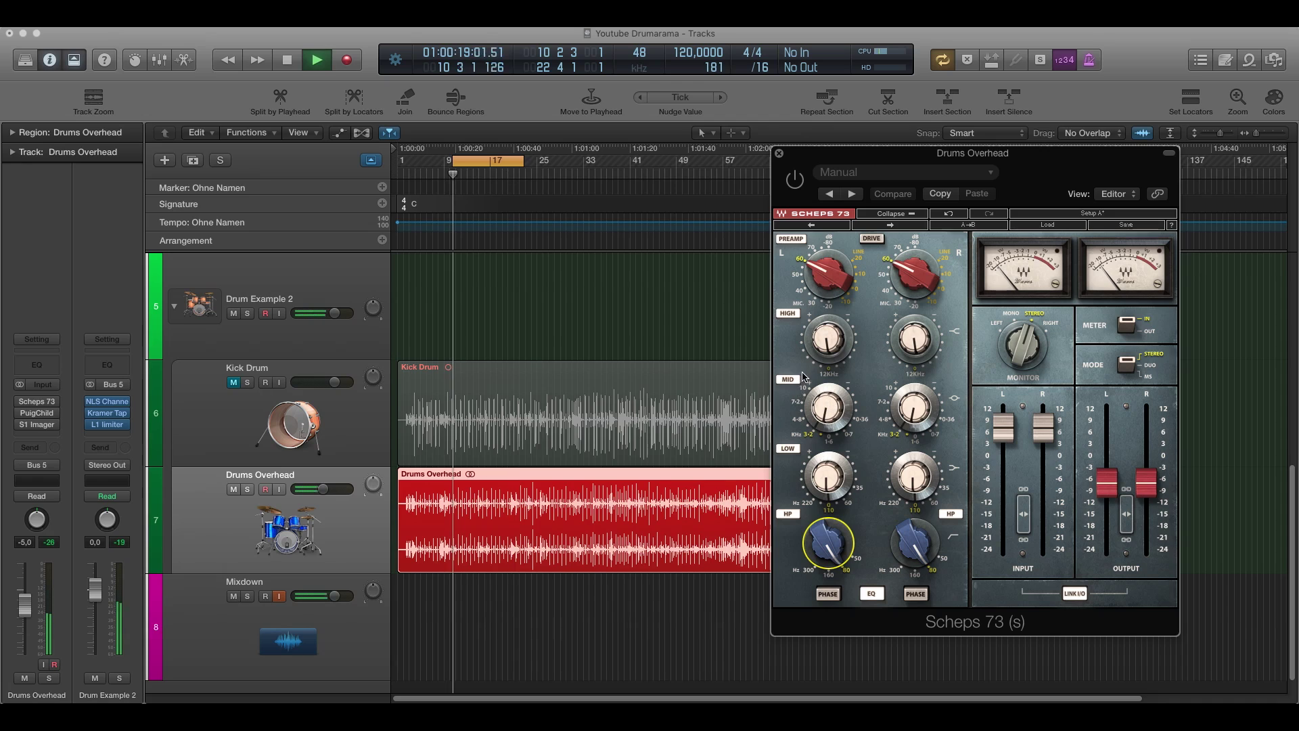
left_click(799, 184)
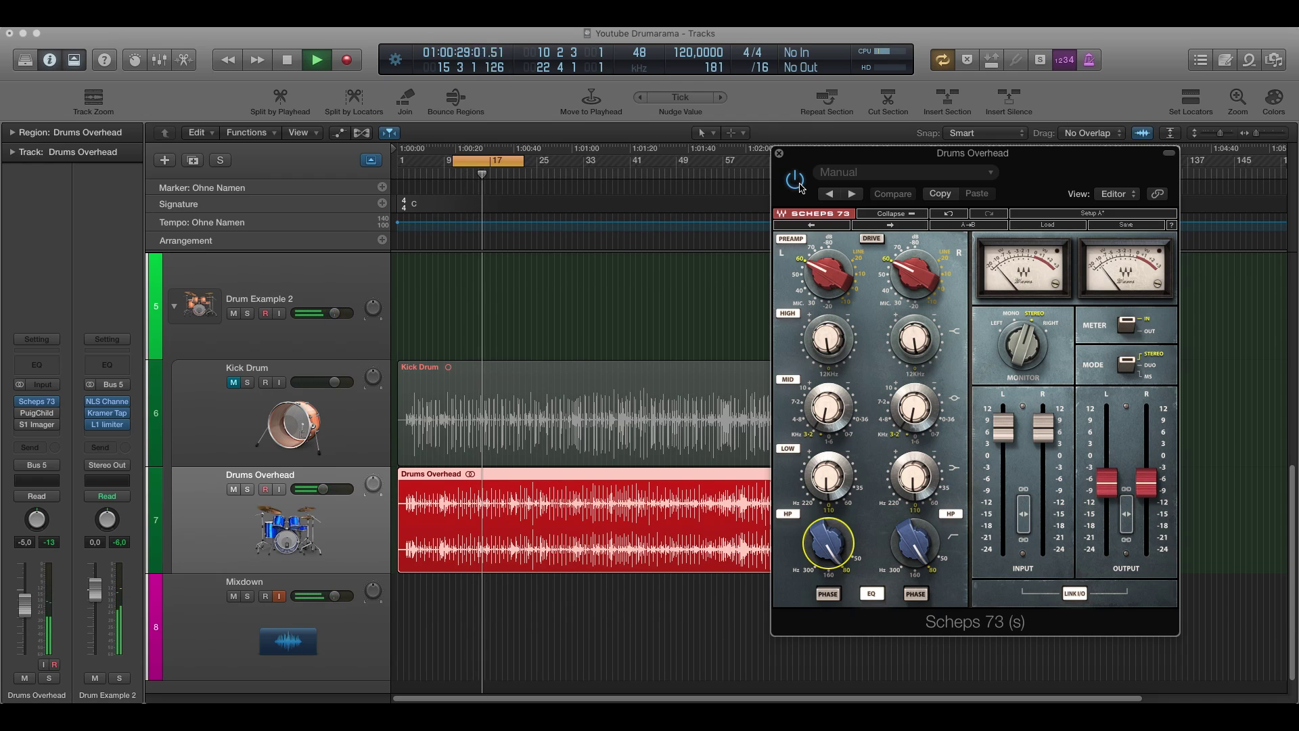
left_click(800, 186)
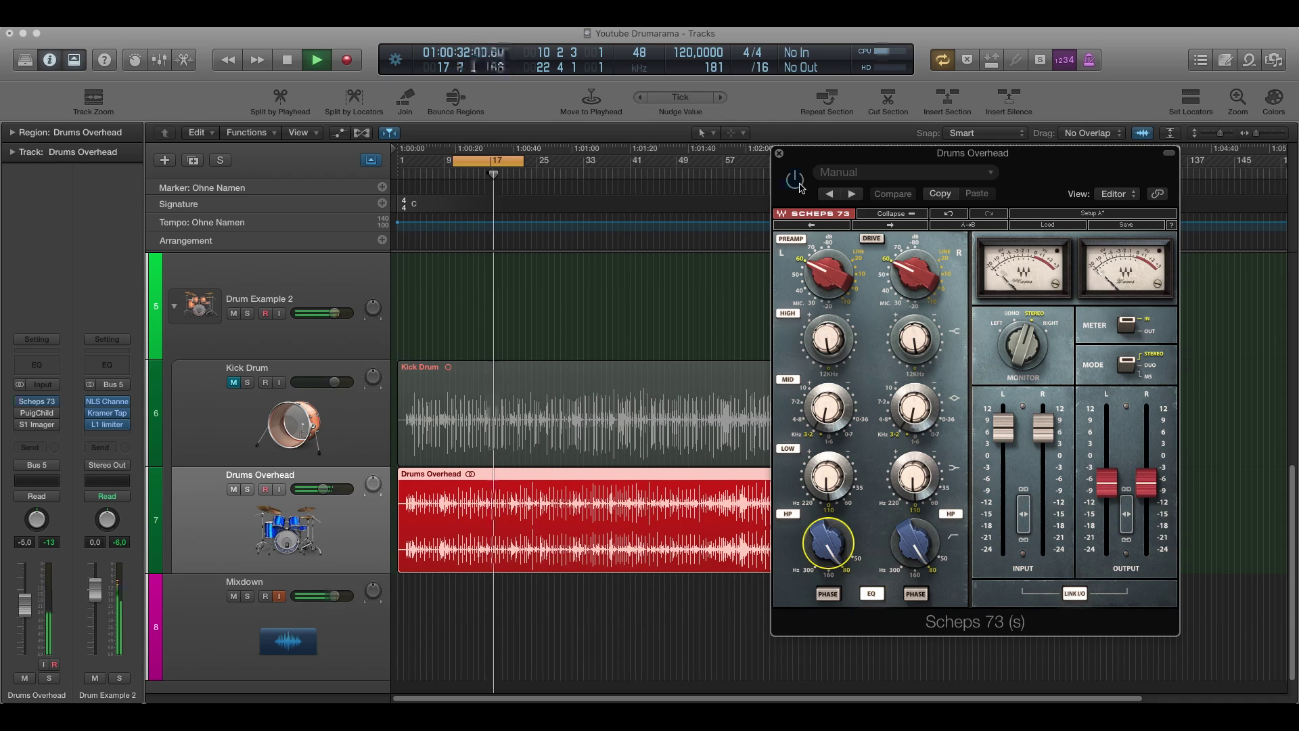
left_click(800, 187)
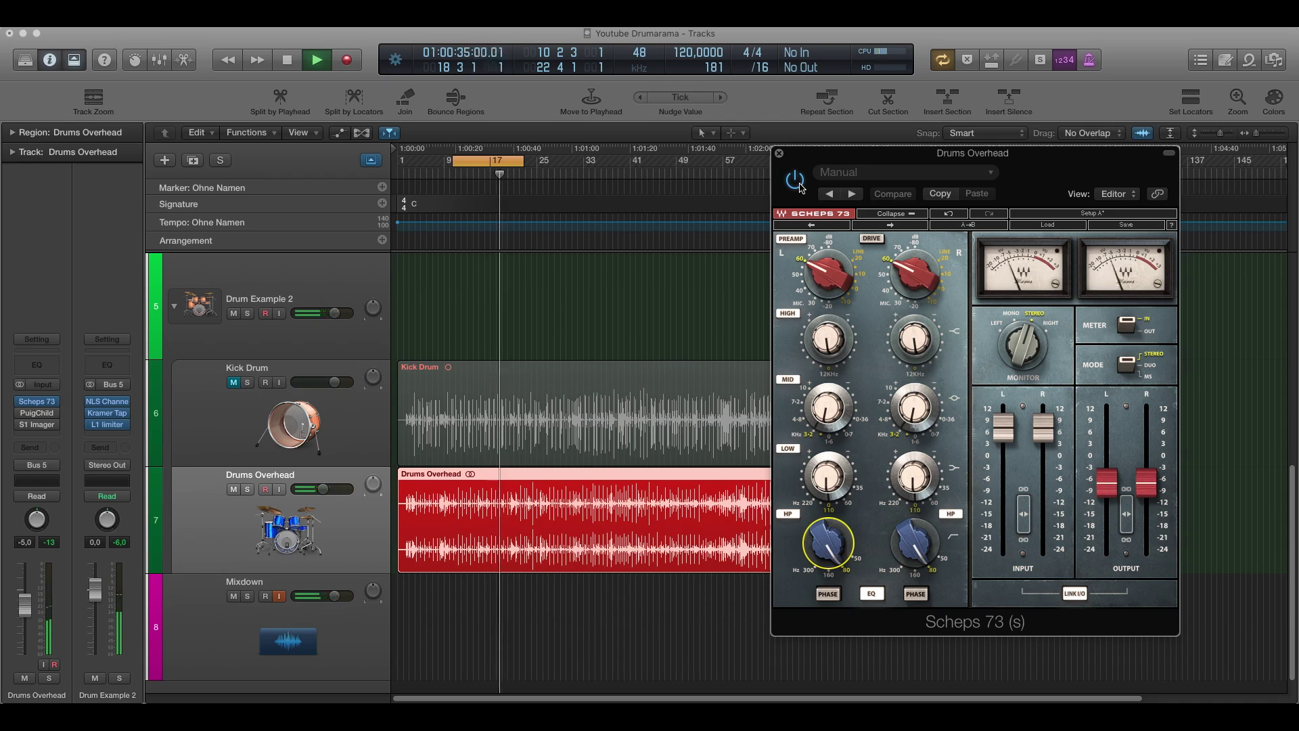
- Bypass and re-enable Drums Overhead's Scheps 73 during playback, then stop and close its window
left_click(799, 187)
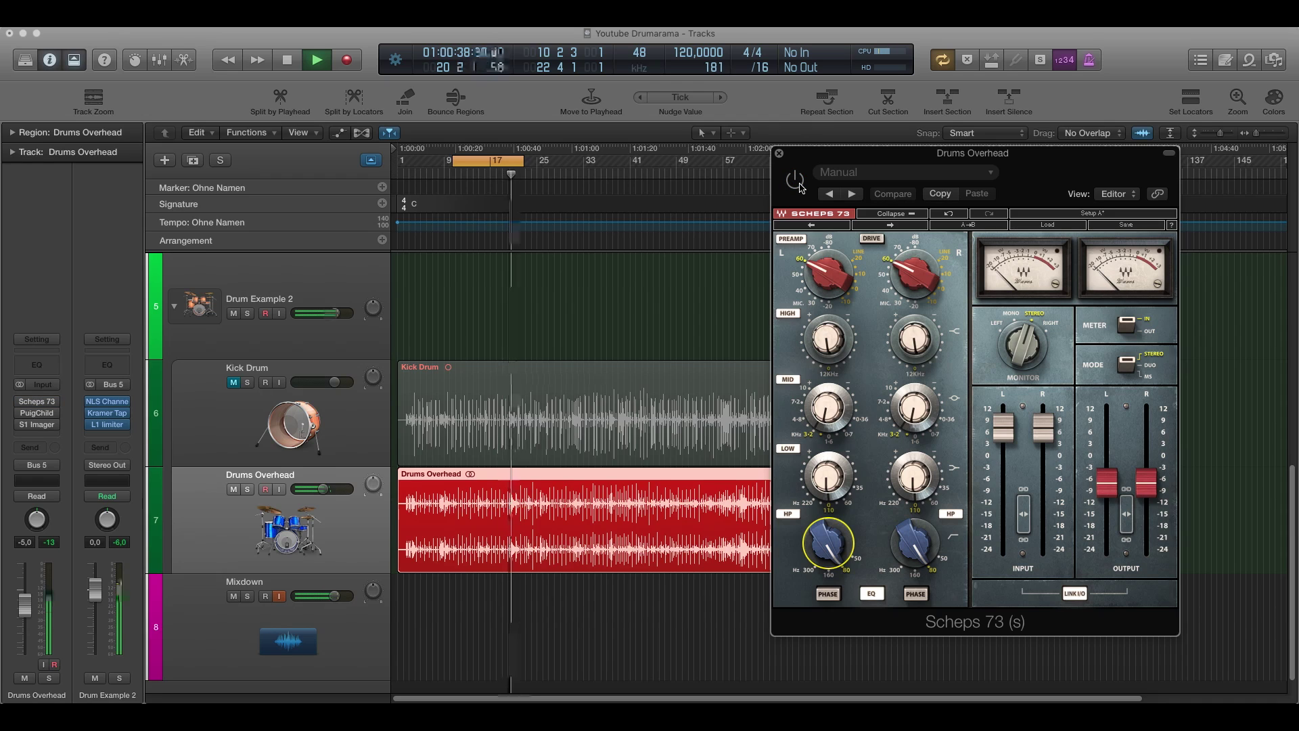
left_click(800, 187)
key("space")
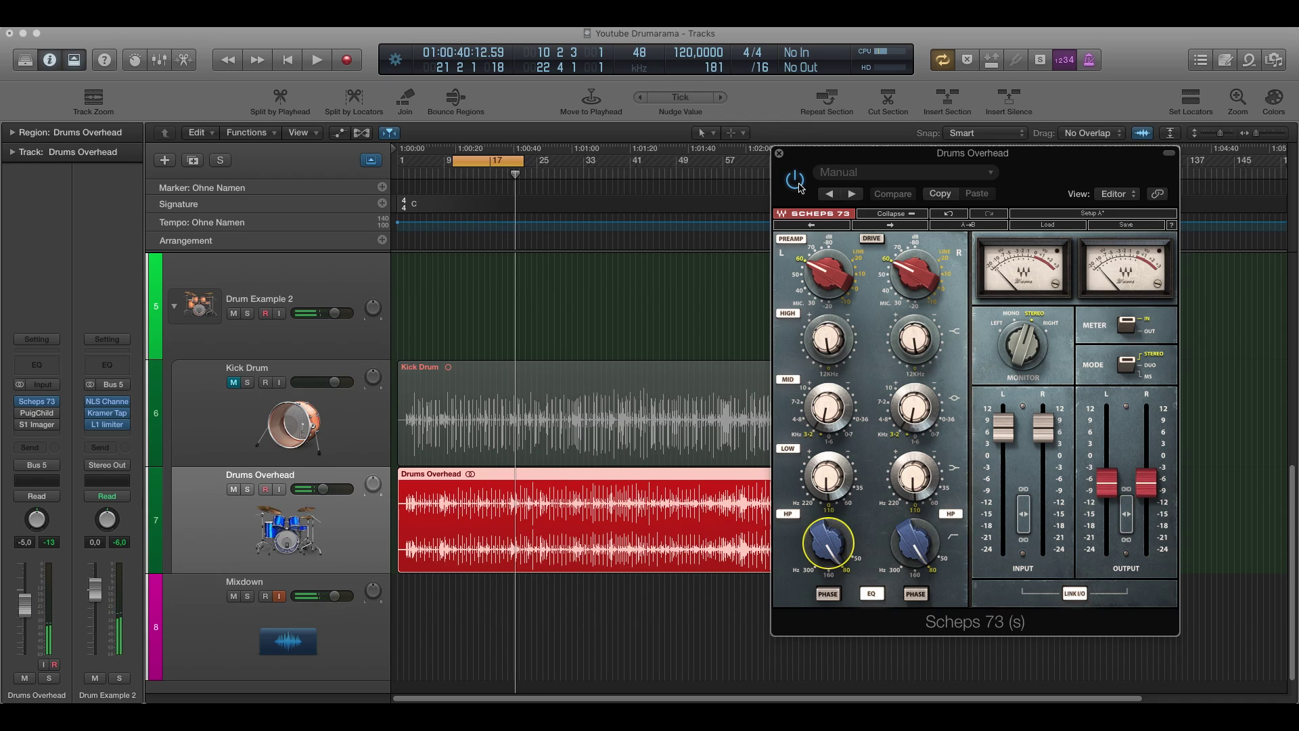
left_click(780, 155)
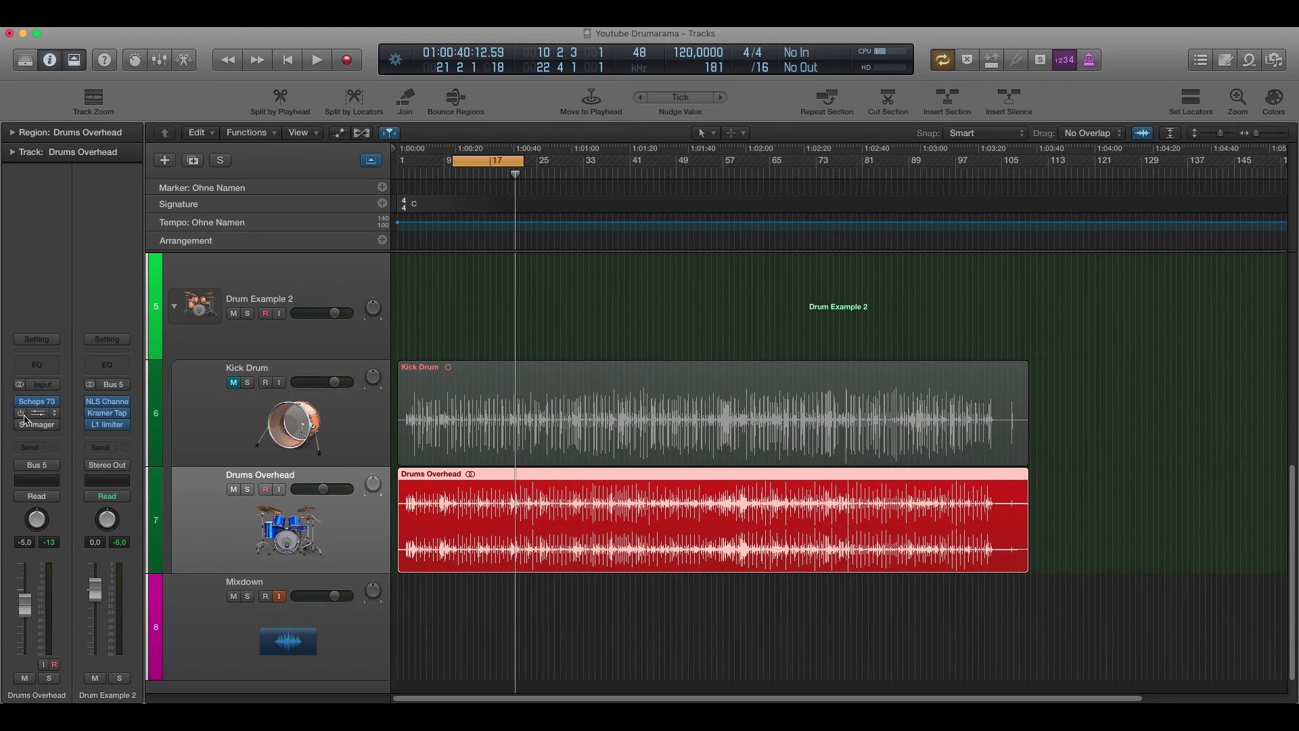
- Open Drums Overhead's PuigChild 670, examine its controls, enable it during playback, then stop and close its window
left_click(37, 418)
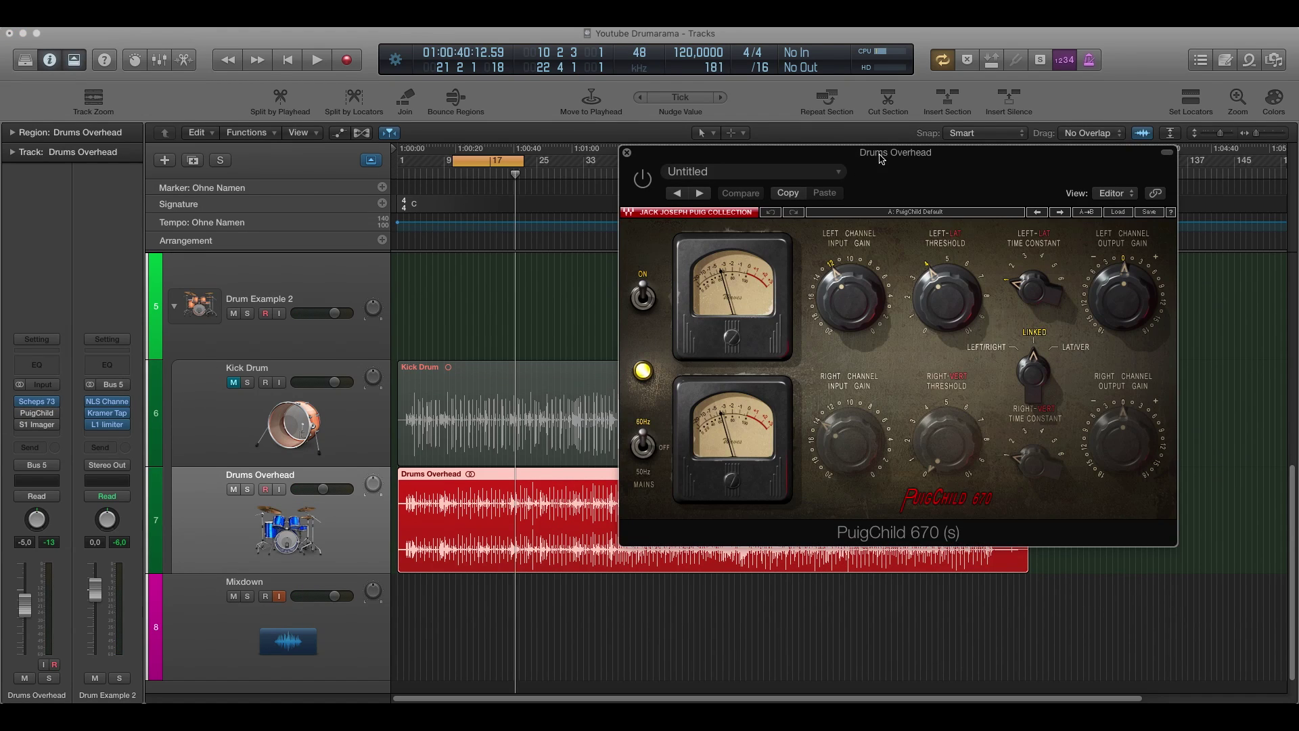
left_click_drag(882, 159, 929, 146)
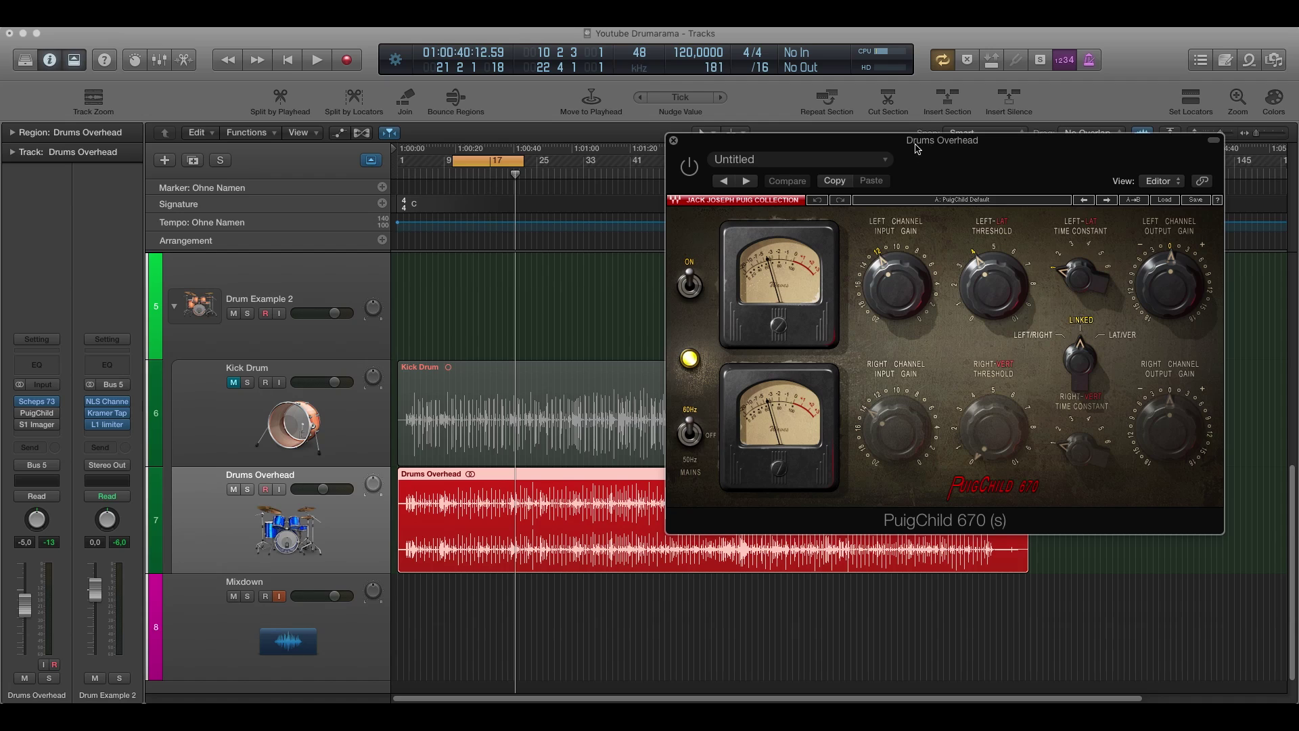
mouse_move(900, 301)
mouse_move(1080, 278)
key("space")
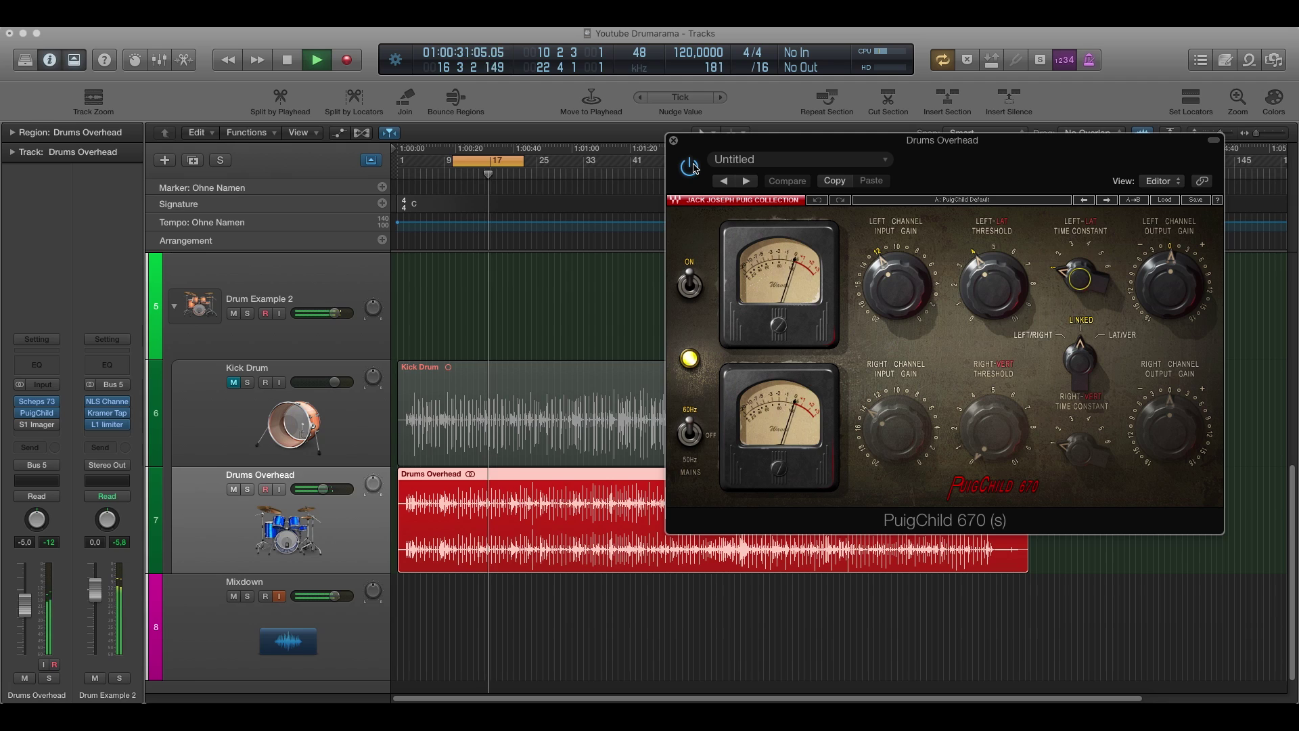
key("space")
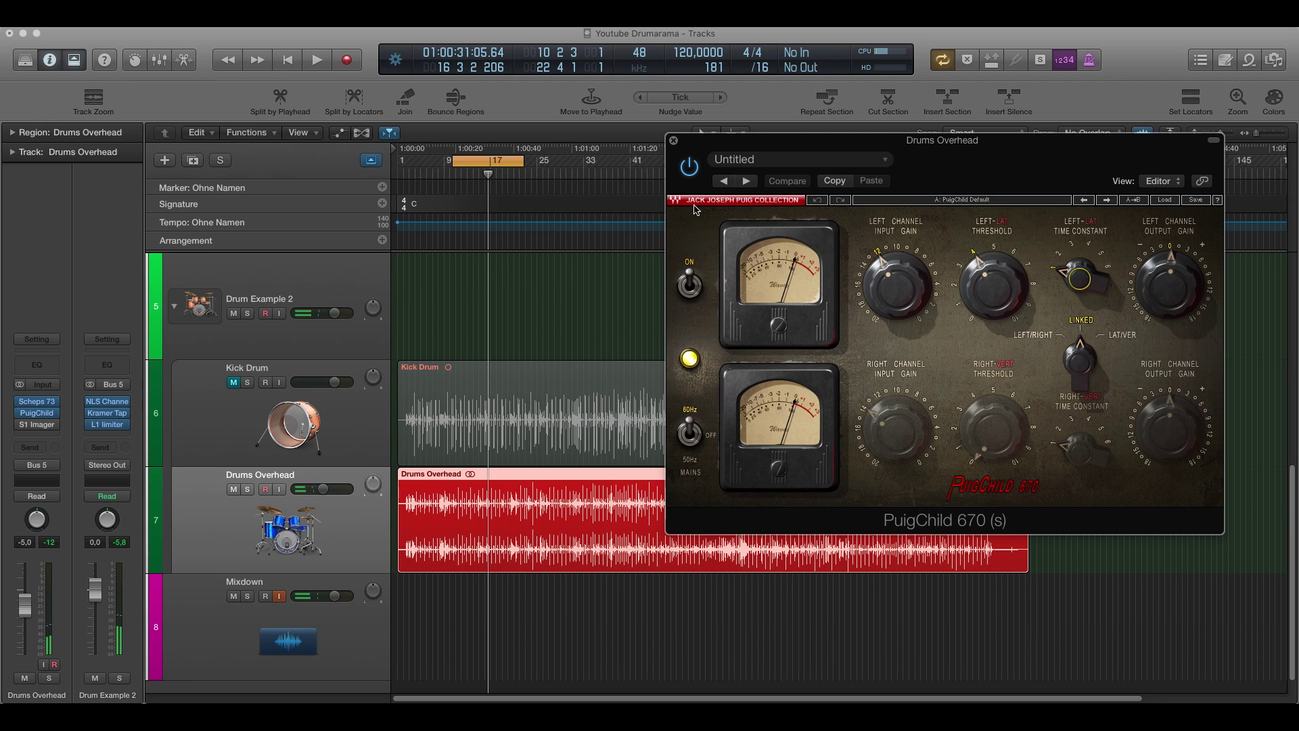
left_click(674, 141)
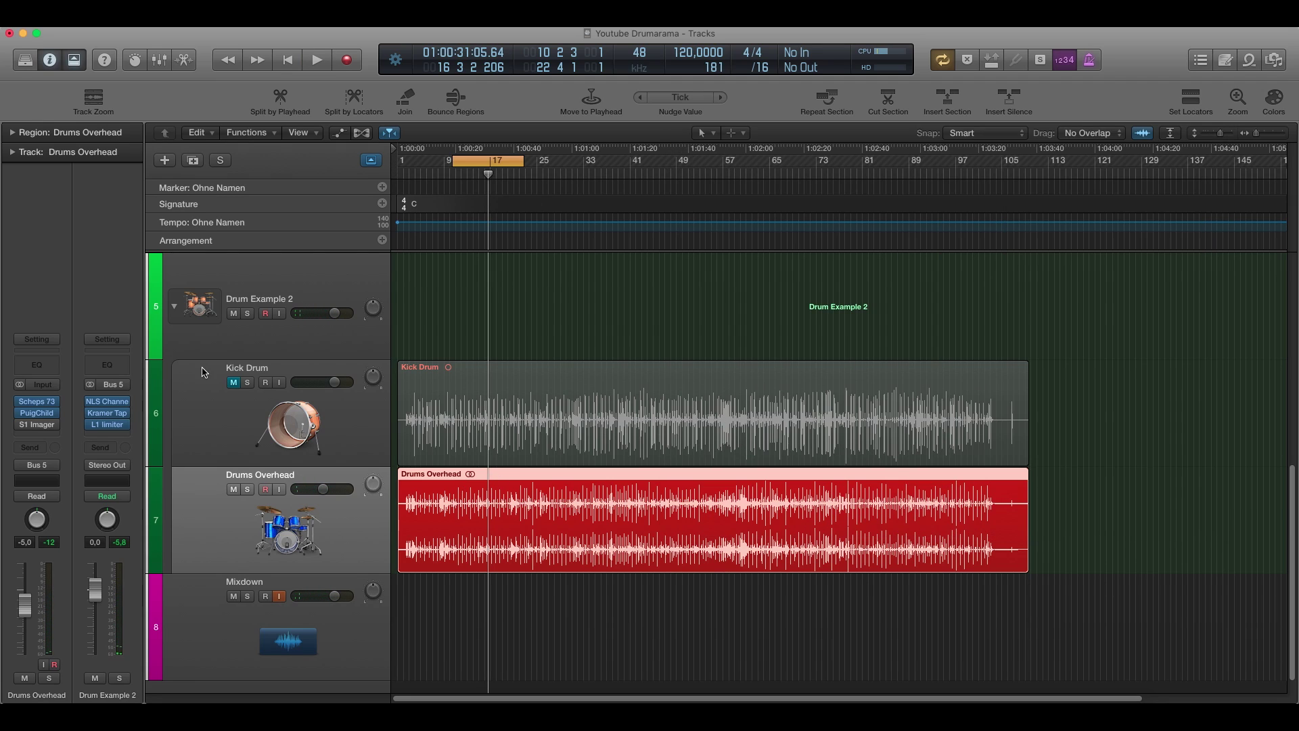
- Open Drums Overhead's S1 Imager over the arrangement and examine its Width setting
left_click(38, 426)
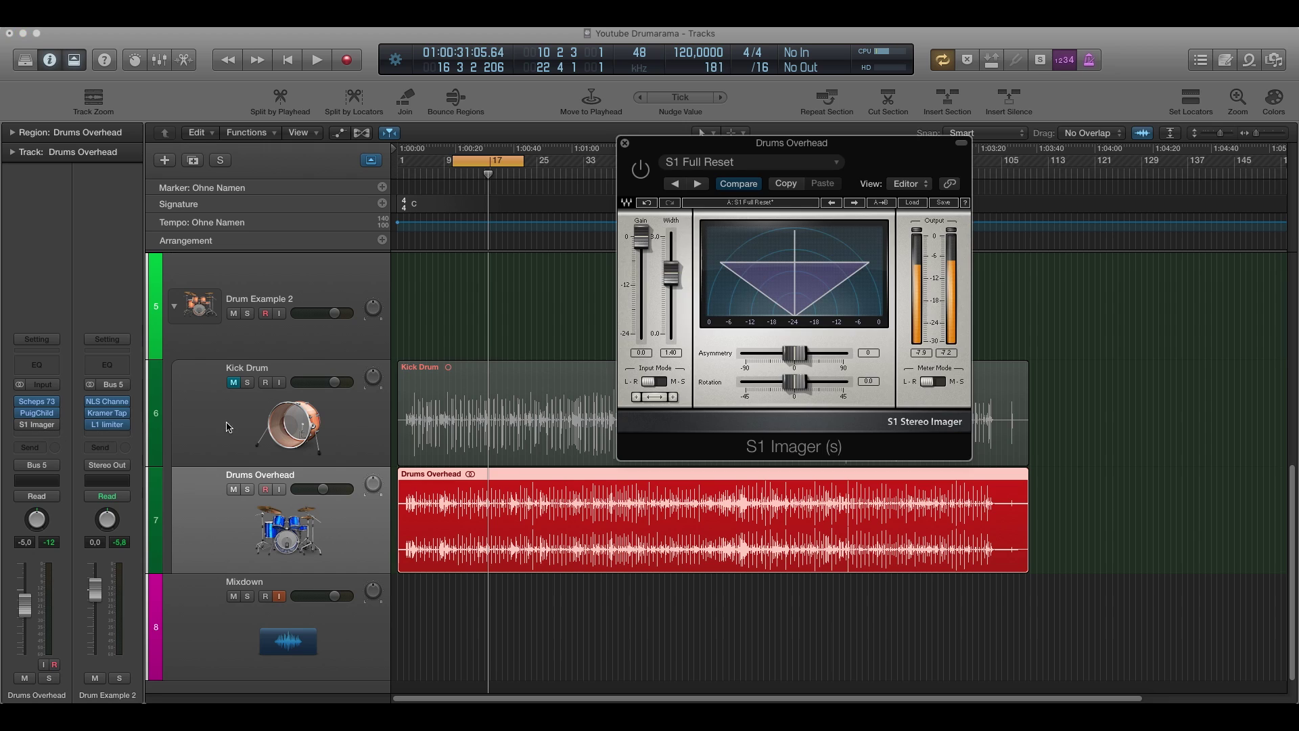
left_click_drag(738, 147, 914, 255)
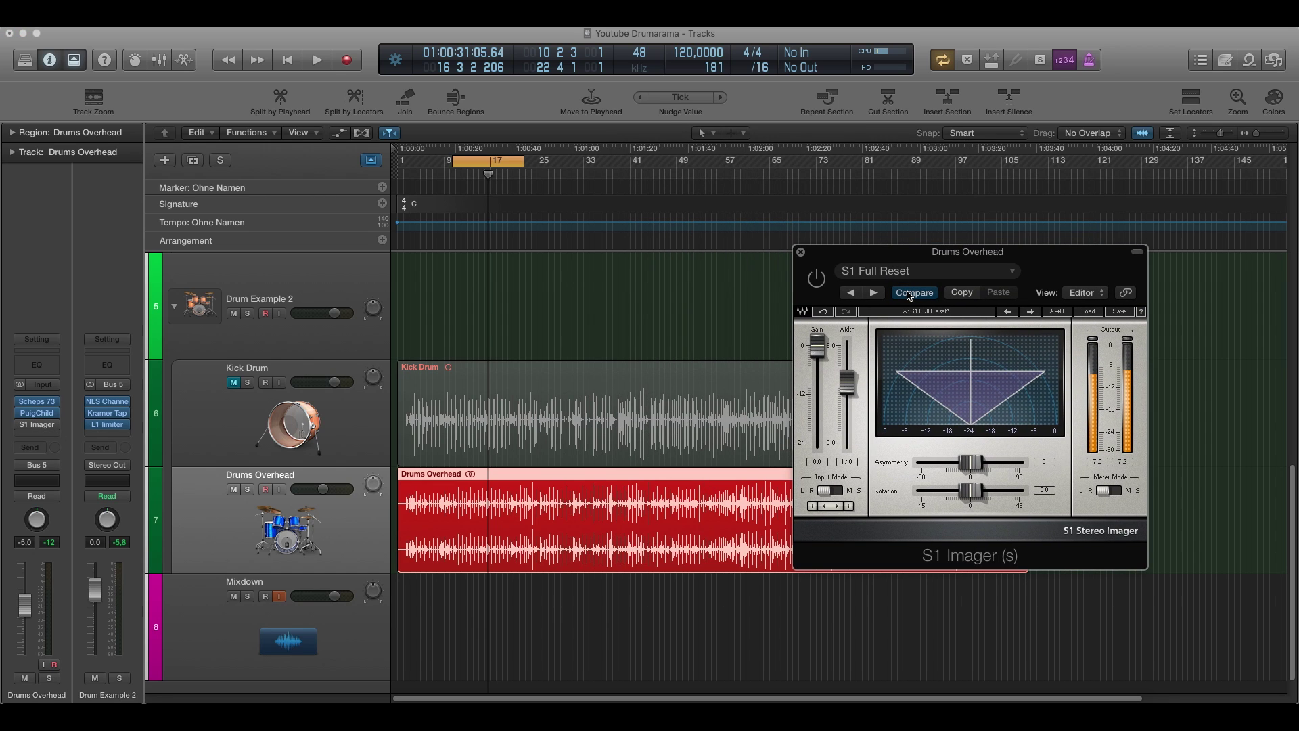
left_click_drag(890, 257, 900, 231)
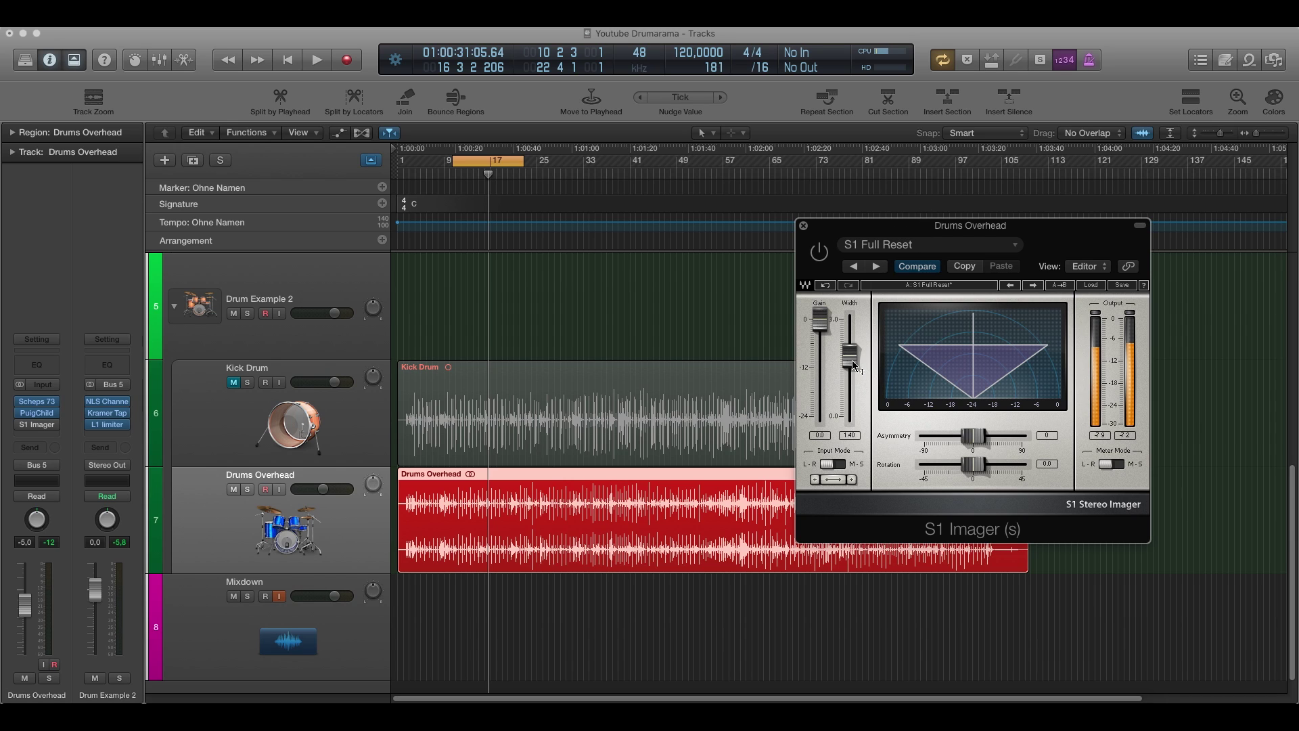
mouse_move(851, 360)
left_mouse_down()
mouse_move(851, 377)
mouse_move(851, 354)
left_mouse_up()
- Play back Drums Overhead, compare its S1 Imager on and off, leave it enabled, and close its window
key("space")
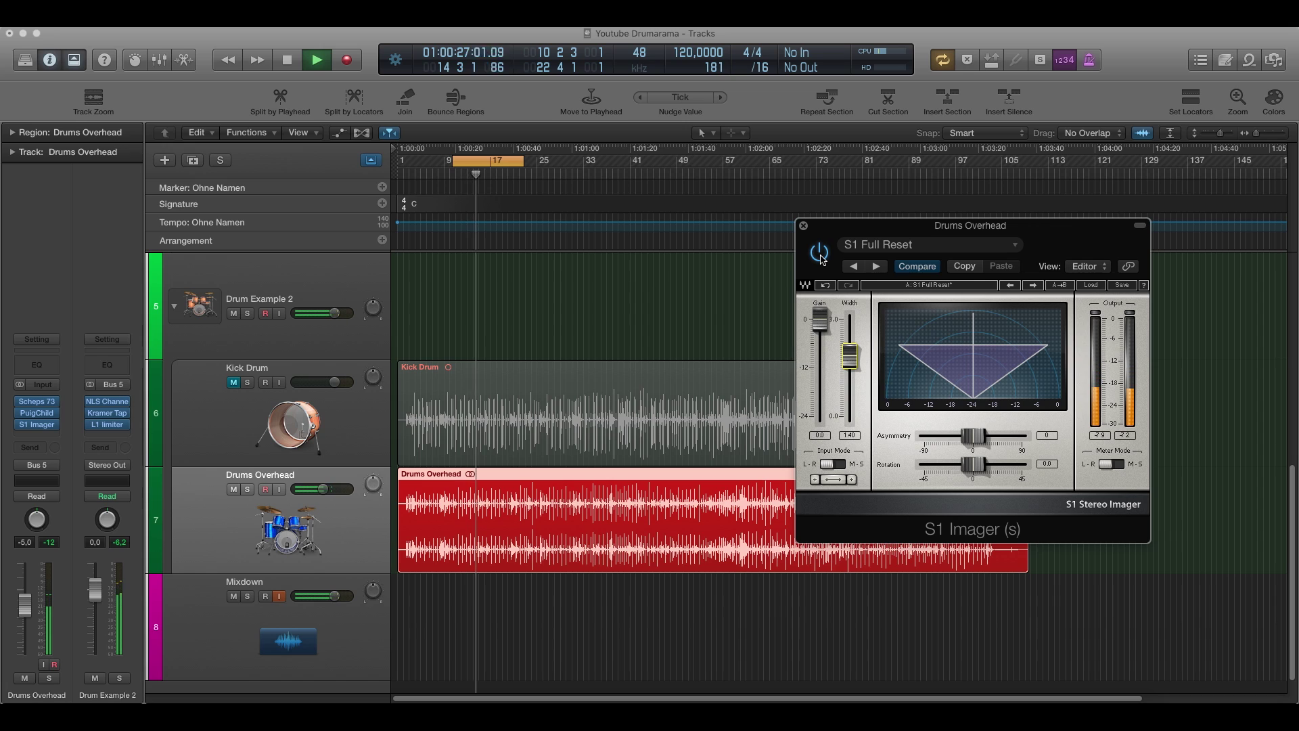
left_click(820, 253)
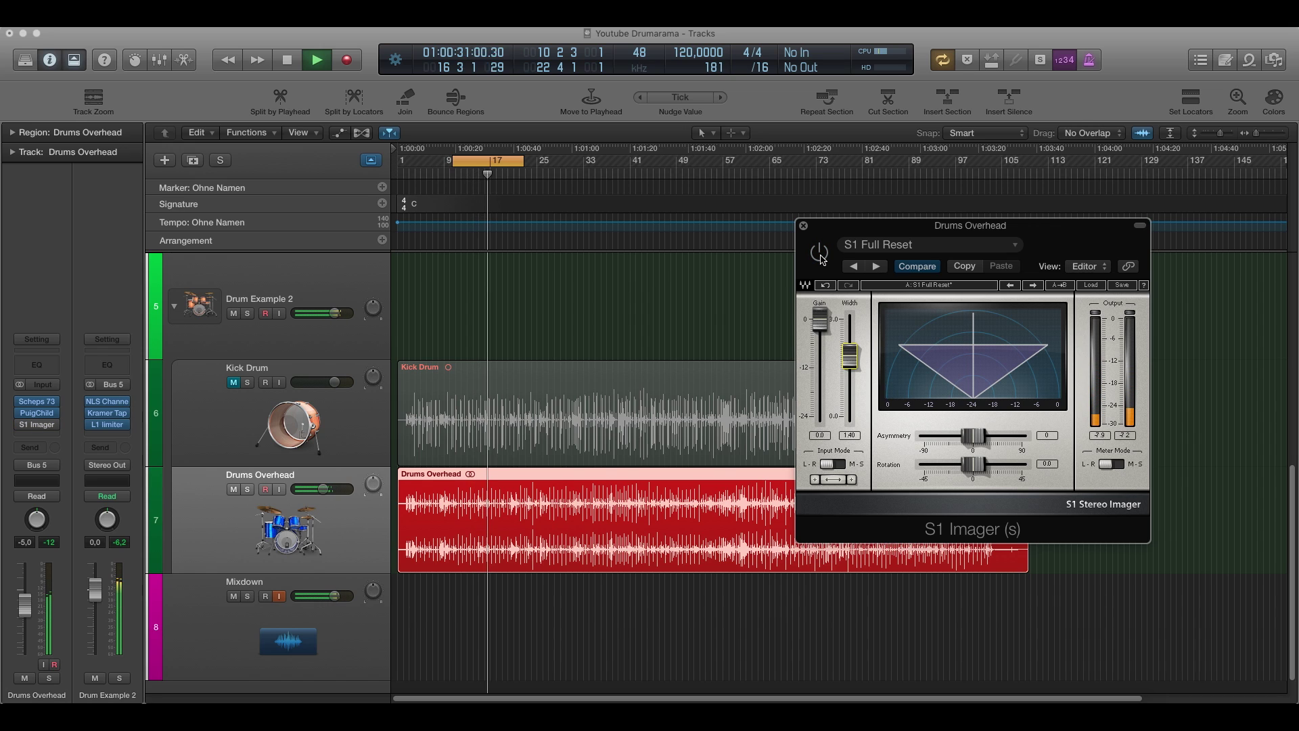
left_click(820, 253)
mouse_move(852, 350)
left_mouse_down()
mouse_move(850, 332)
mouse_move(850, 356)
left_mouse_up()
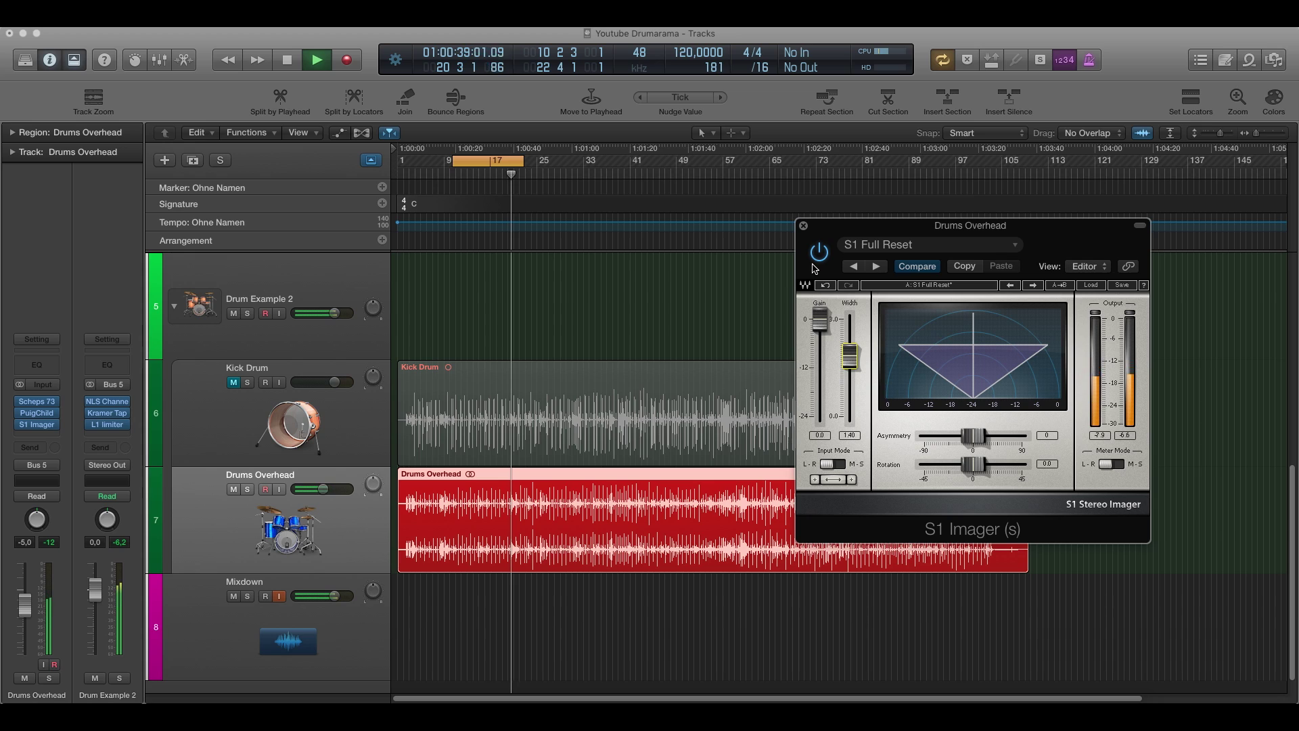
key("space")
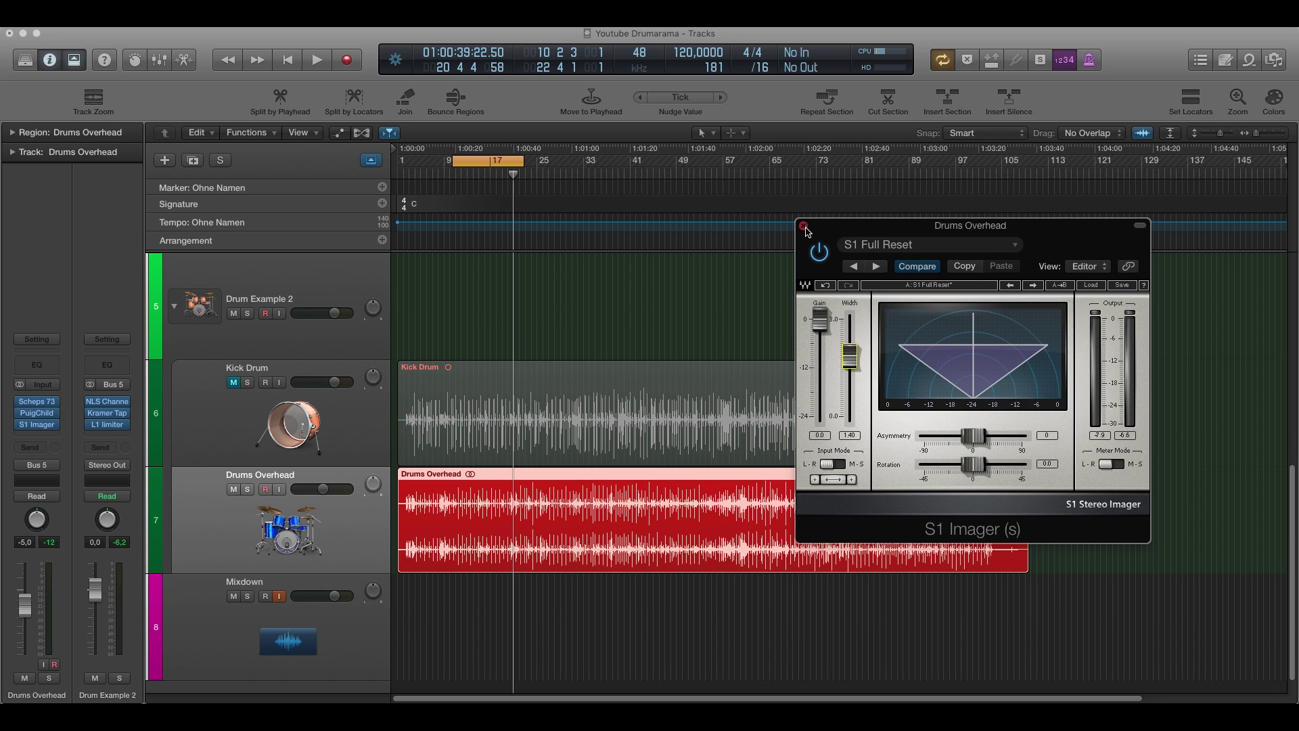
left_click(804, 226)
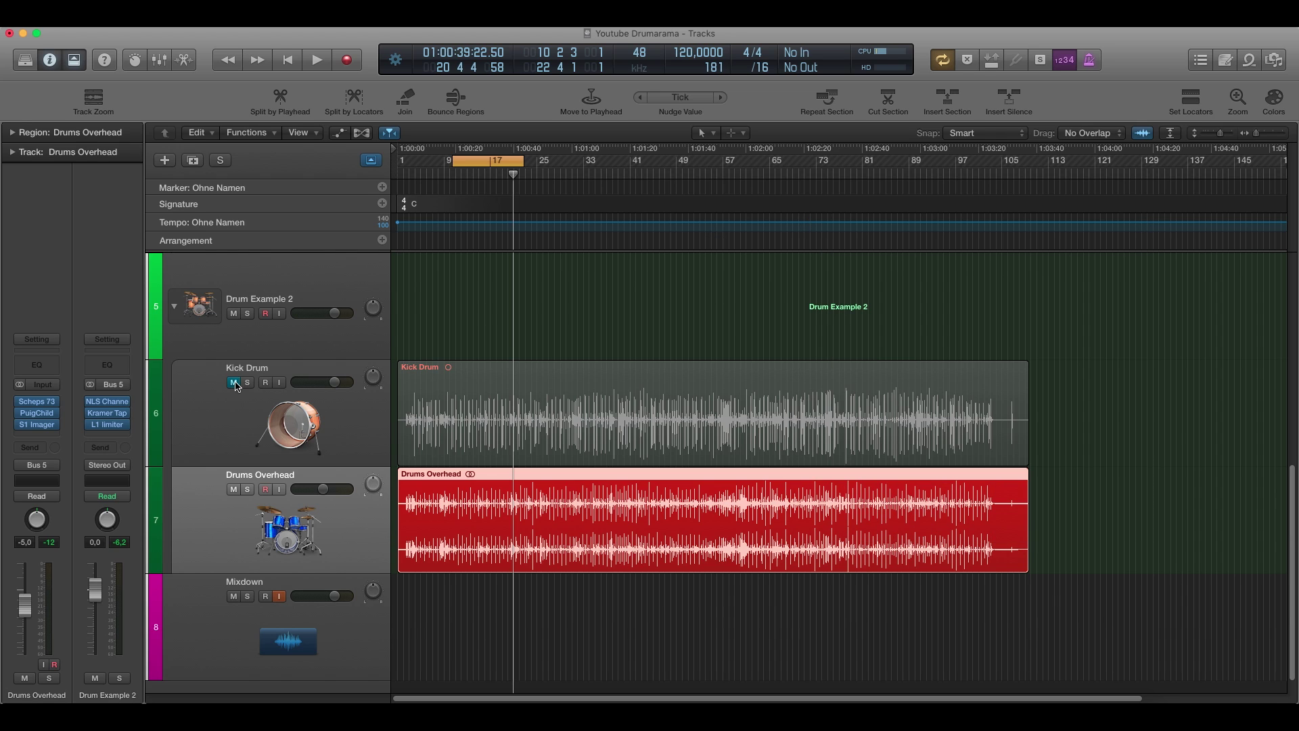
- Unmute Kick Drum, select the Drum Example 2 bus, and play back the full processed drums
left_click(234, 383)
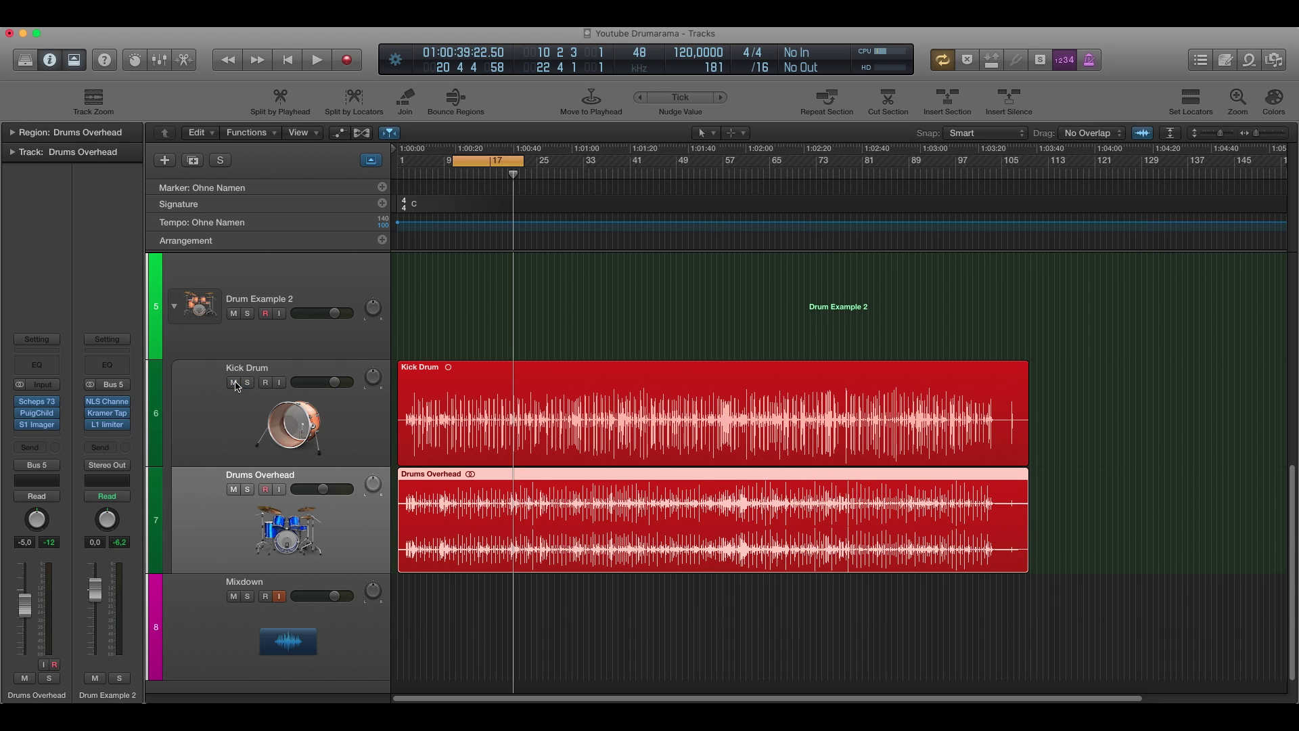
left_click(264, 293)
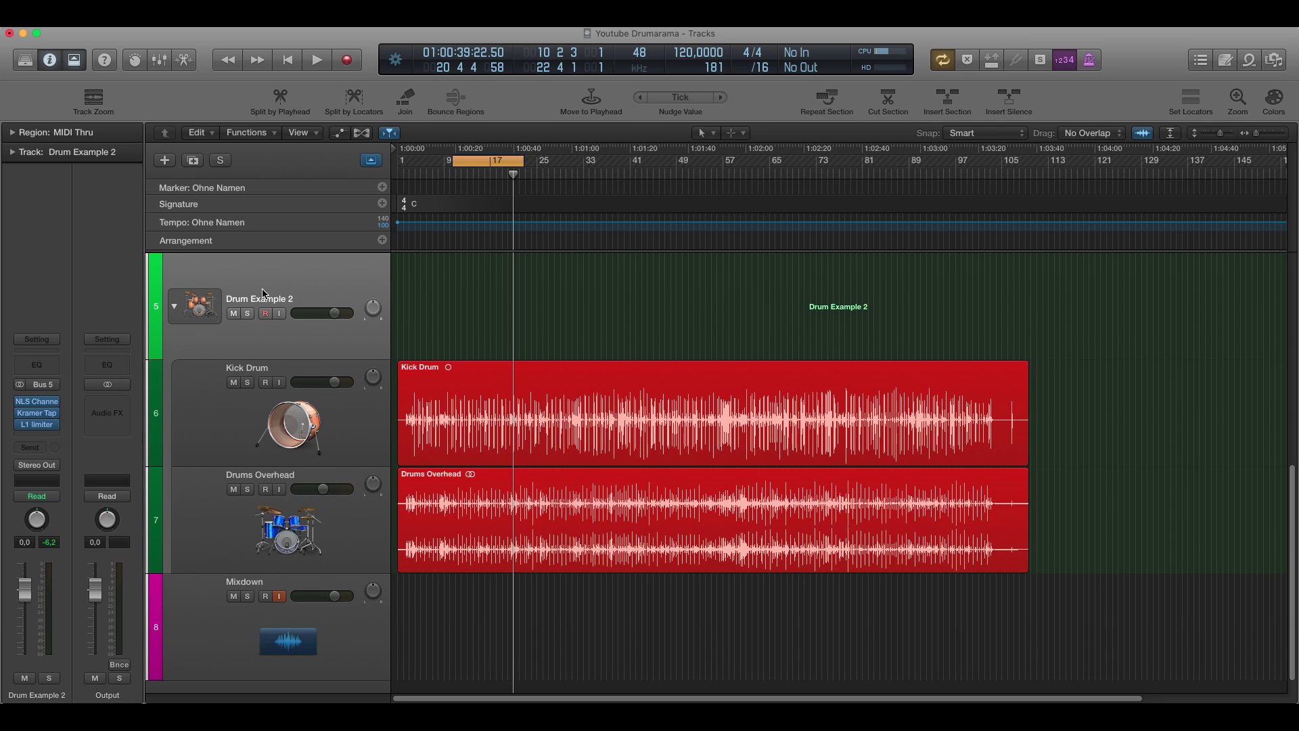
key("space")
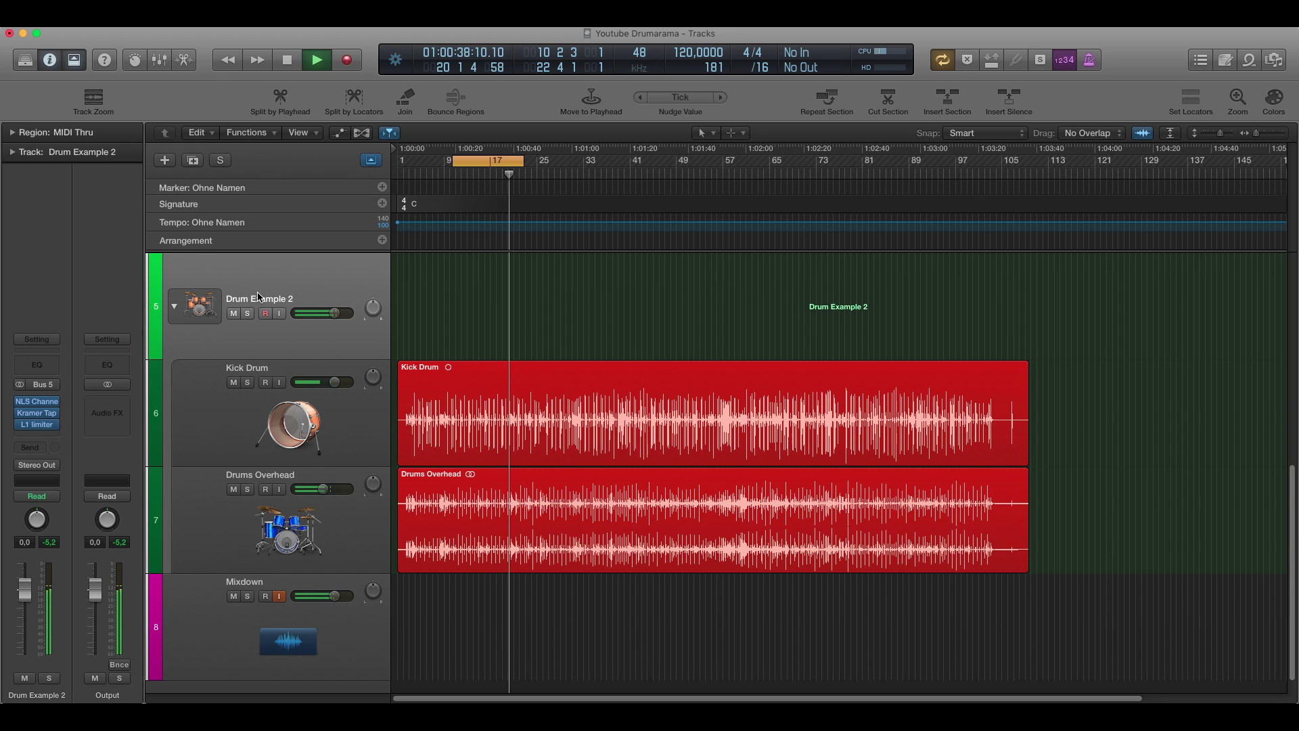
key("space")
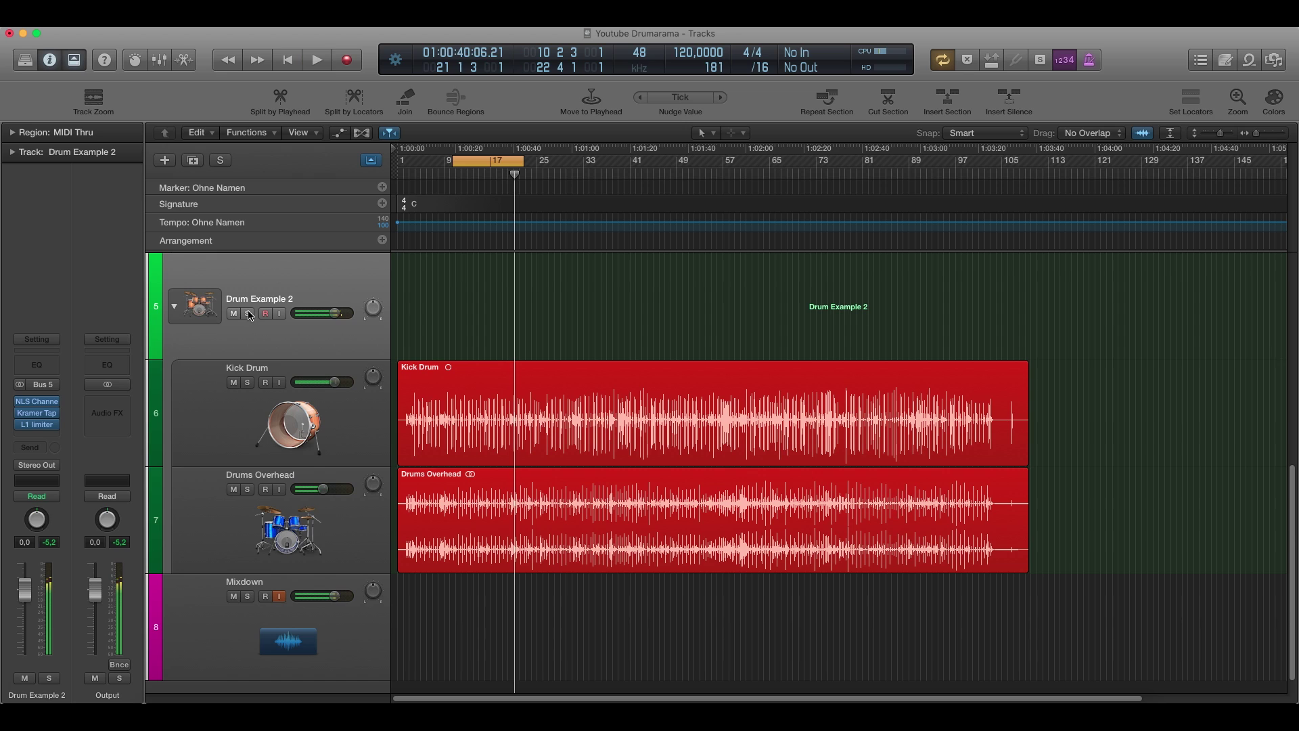
- Bypass the Kick Drum and Drums Overhead plug-ins plus the bus's NLS Channel and Kramer Tape, and play back the drums with only the L1 limiter active
left_click(20, 403)
left_click(21, 414)
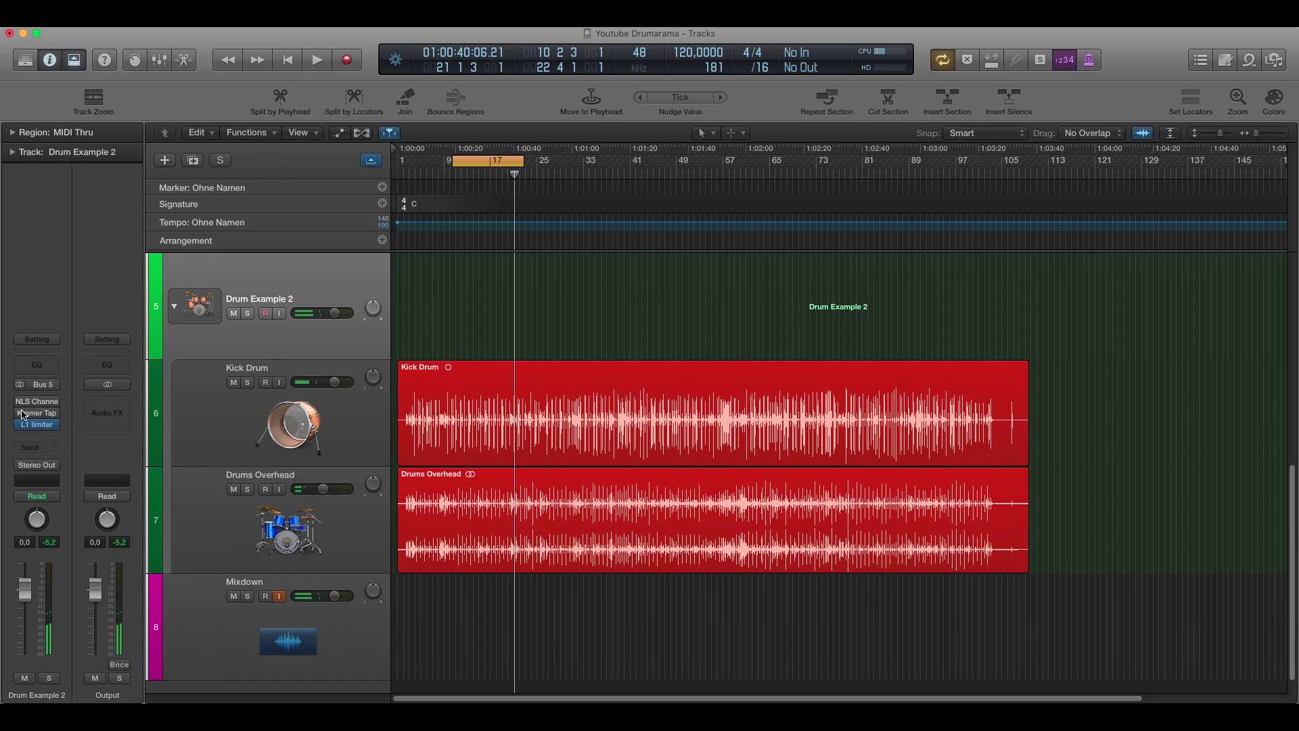
left_click(212, 381)
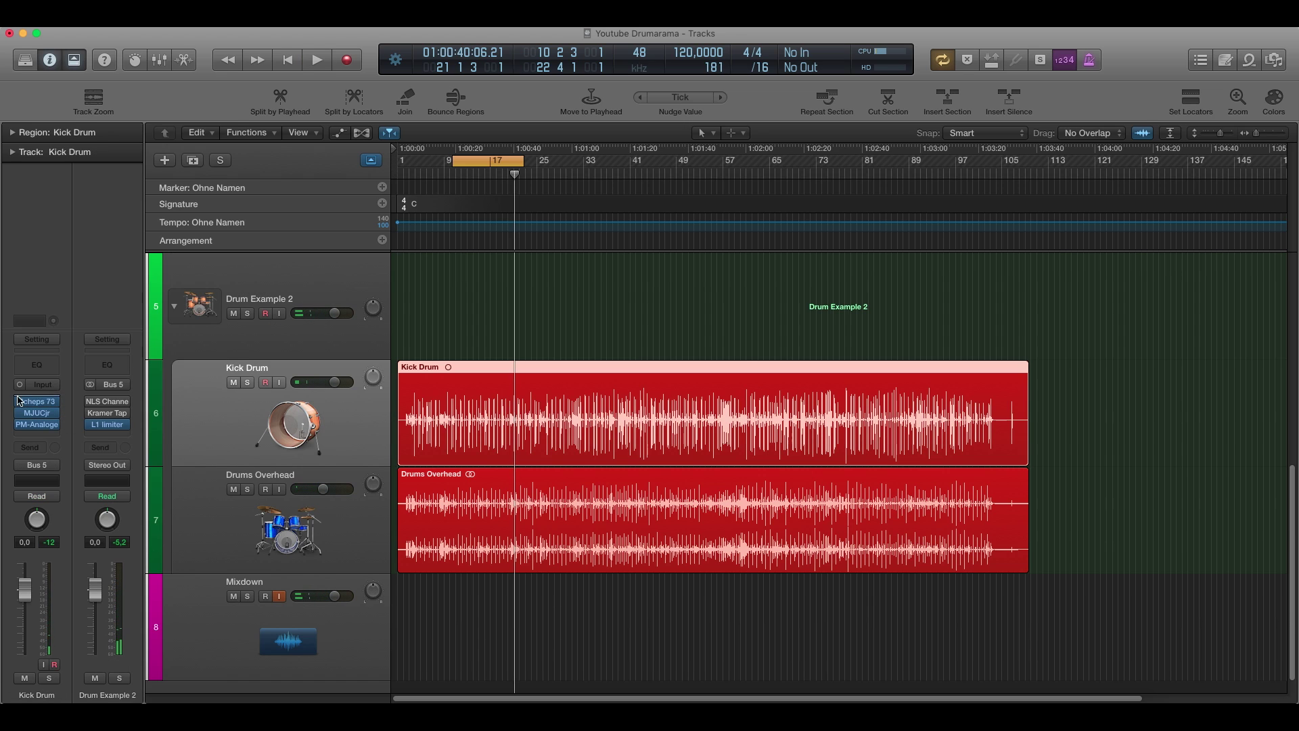
left_click(191, 502)
left_click(20, 401)
left_click(20, 413)
left_click(20, 424)
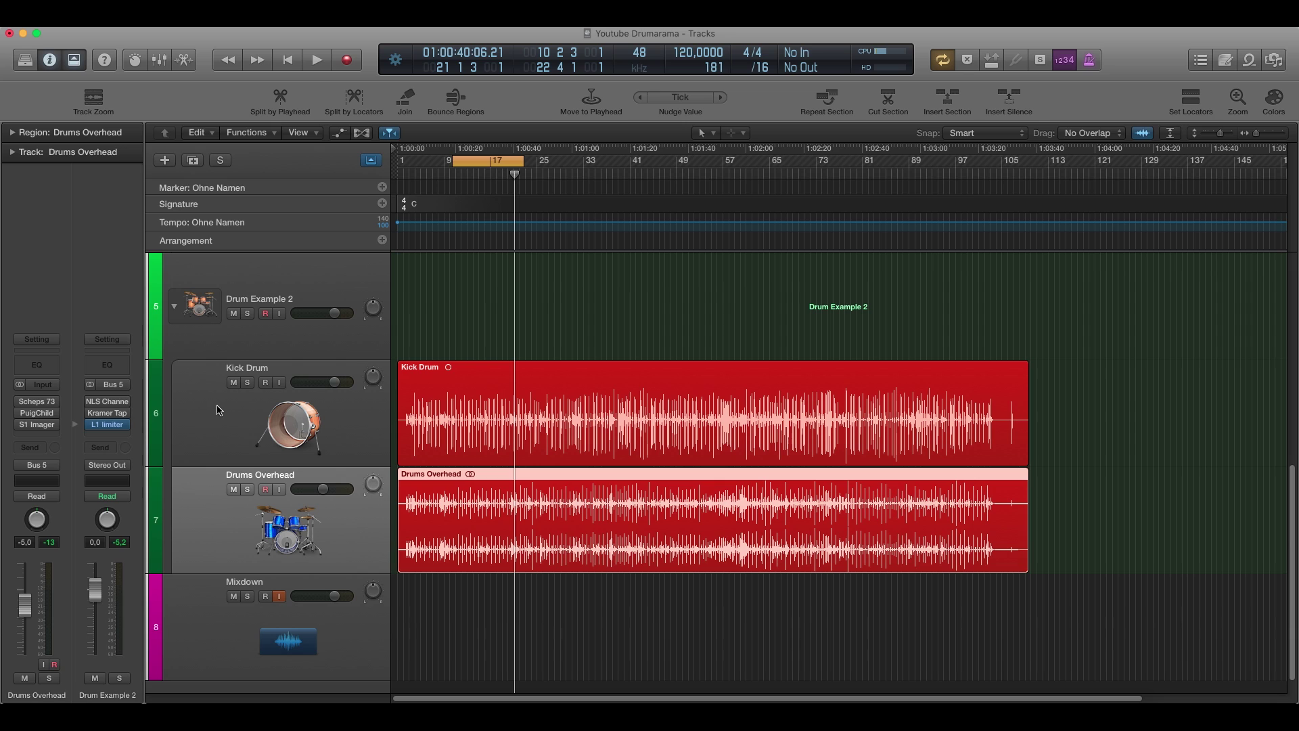
key("space")
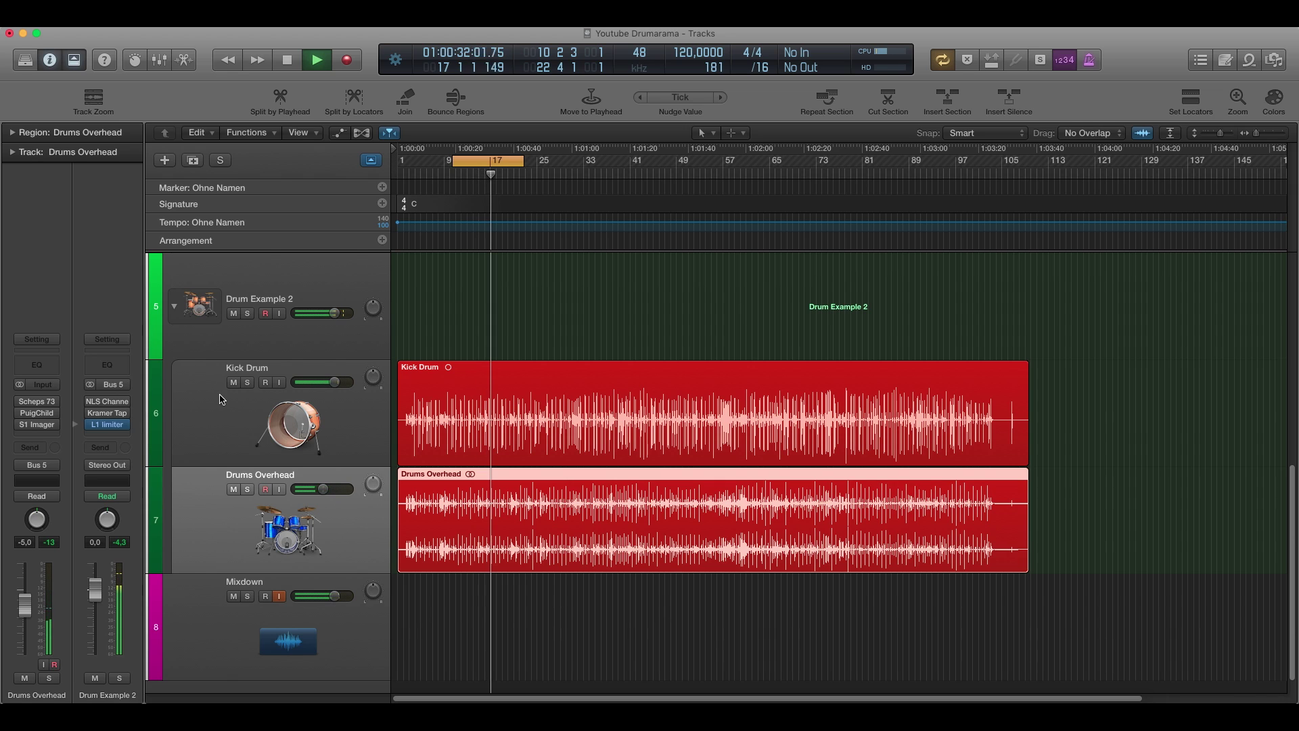
key("space")
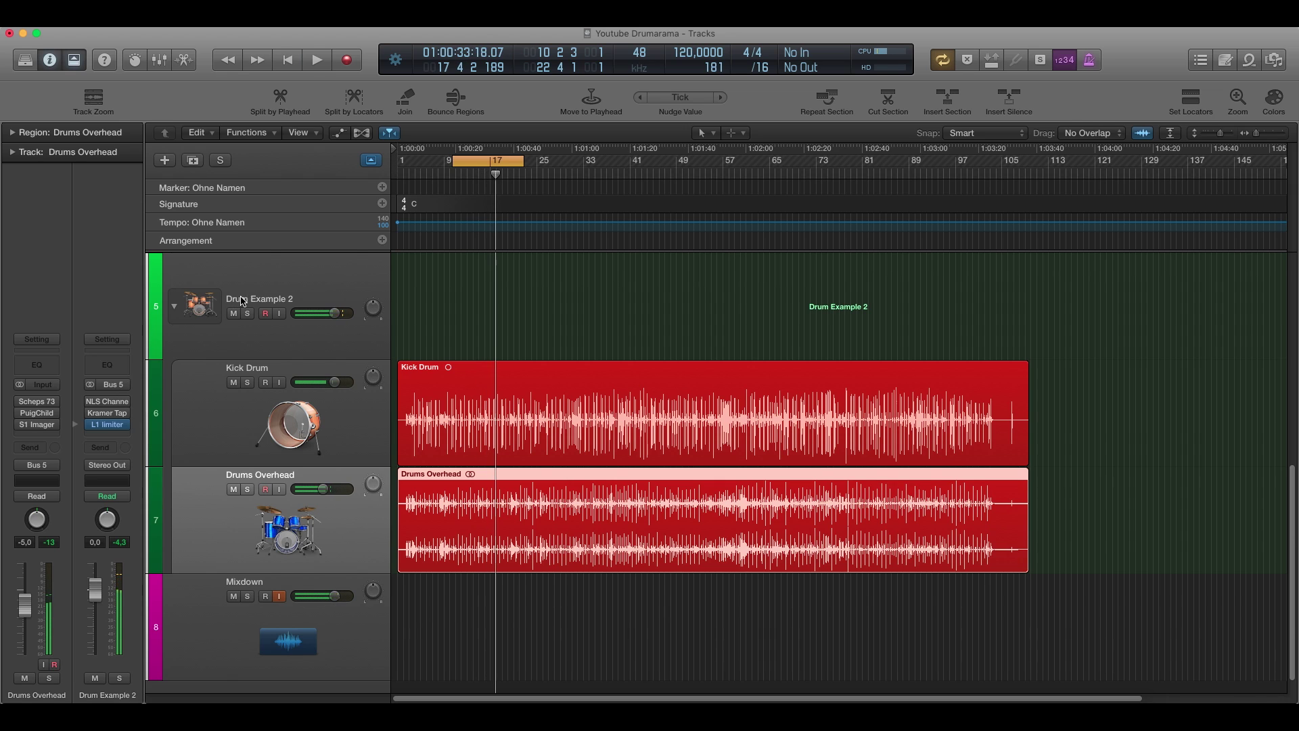
- Re-enable the bypassed plug-ins on Drum Example 2, Kick Drum and Drums Overhead, and play back the processed drums
left_click(243, 301)
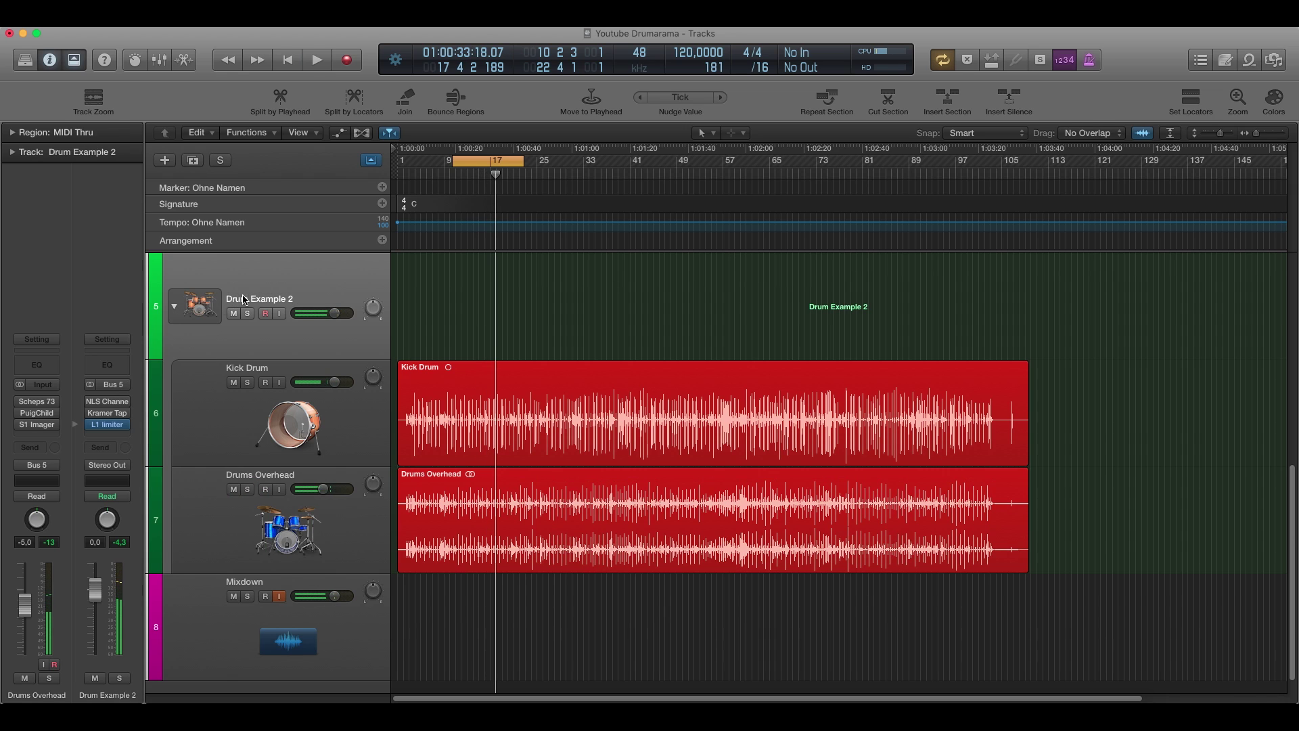
left_click(211, 418)
left_click(211, 497)
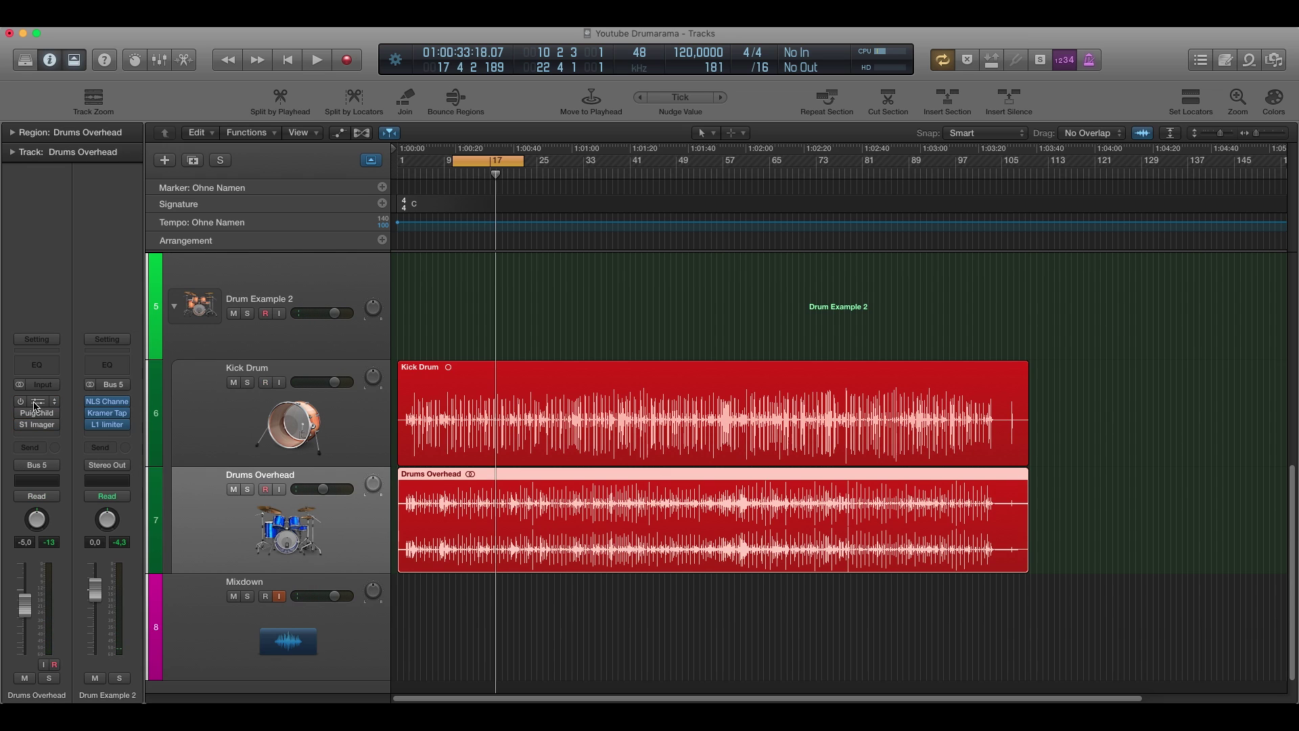
key("space")
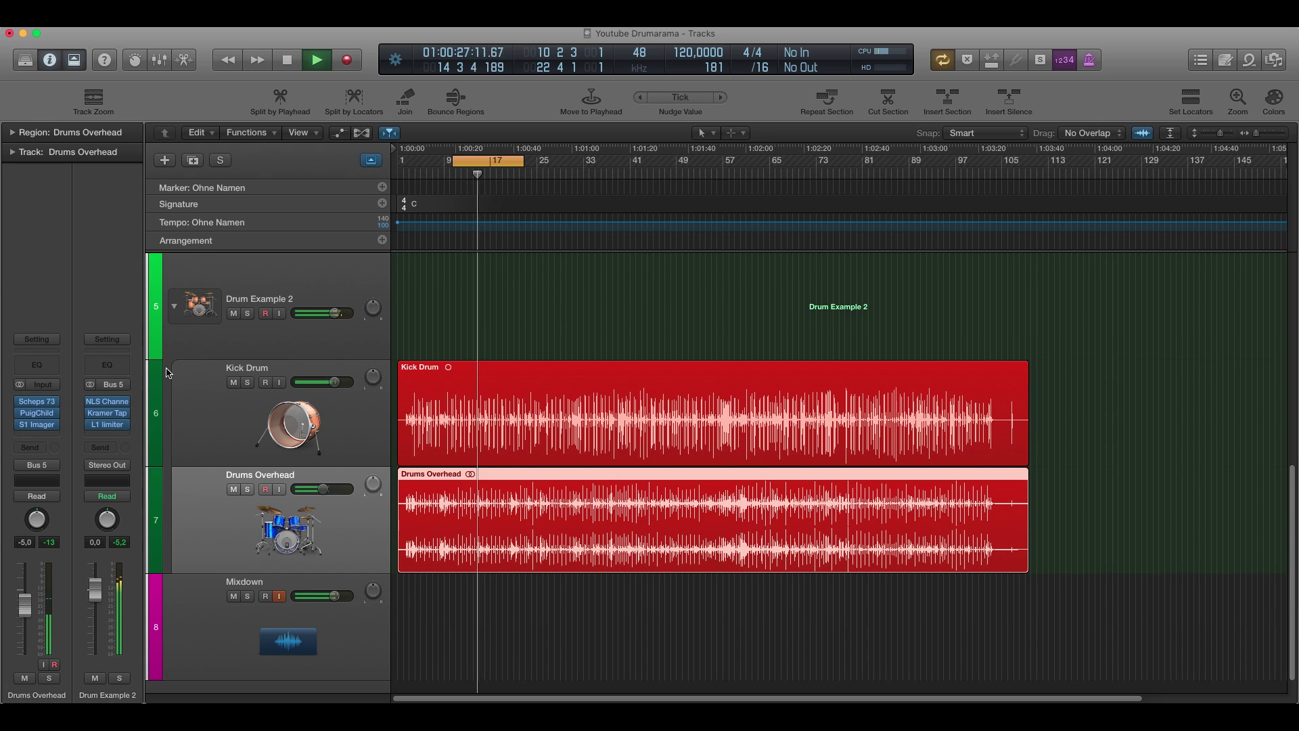
key("space")
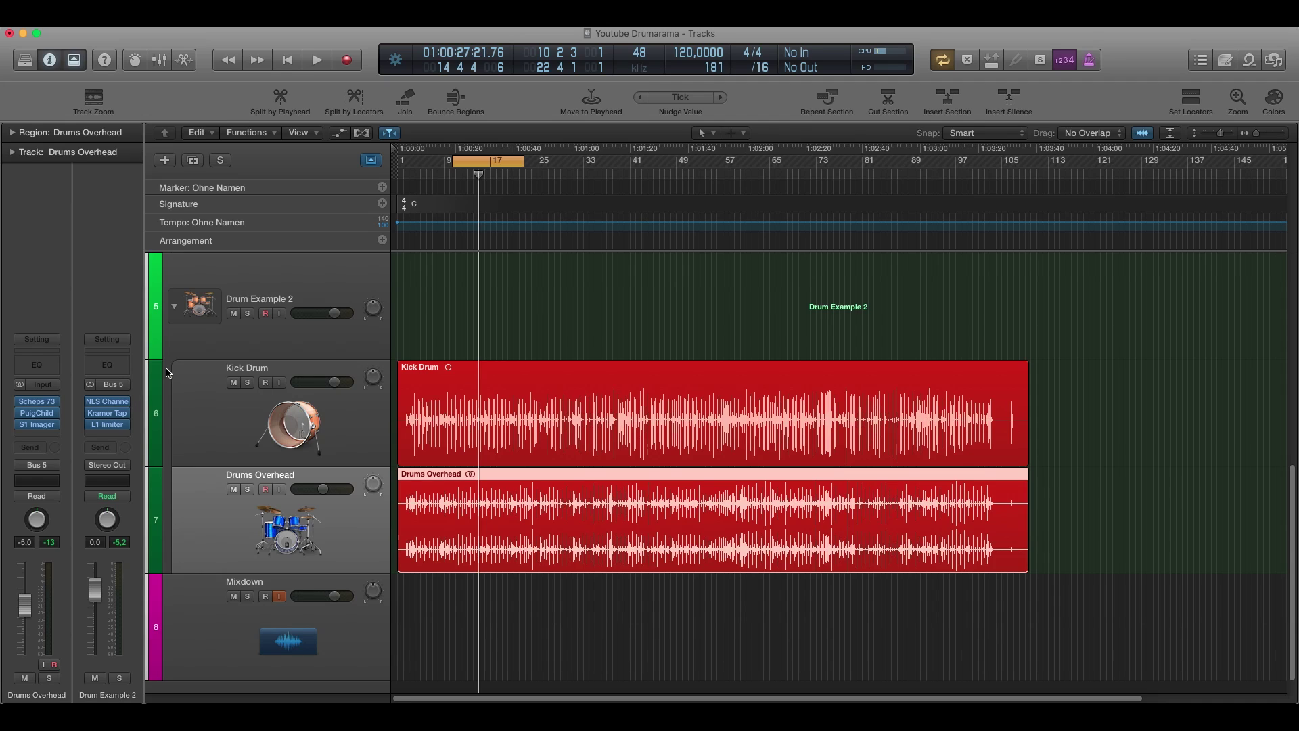
- Select the Mixdown track and examine its NLS Channel and SSLComp plug-ins, closing each window
left_click(192, 587)
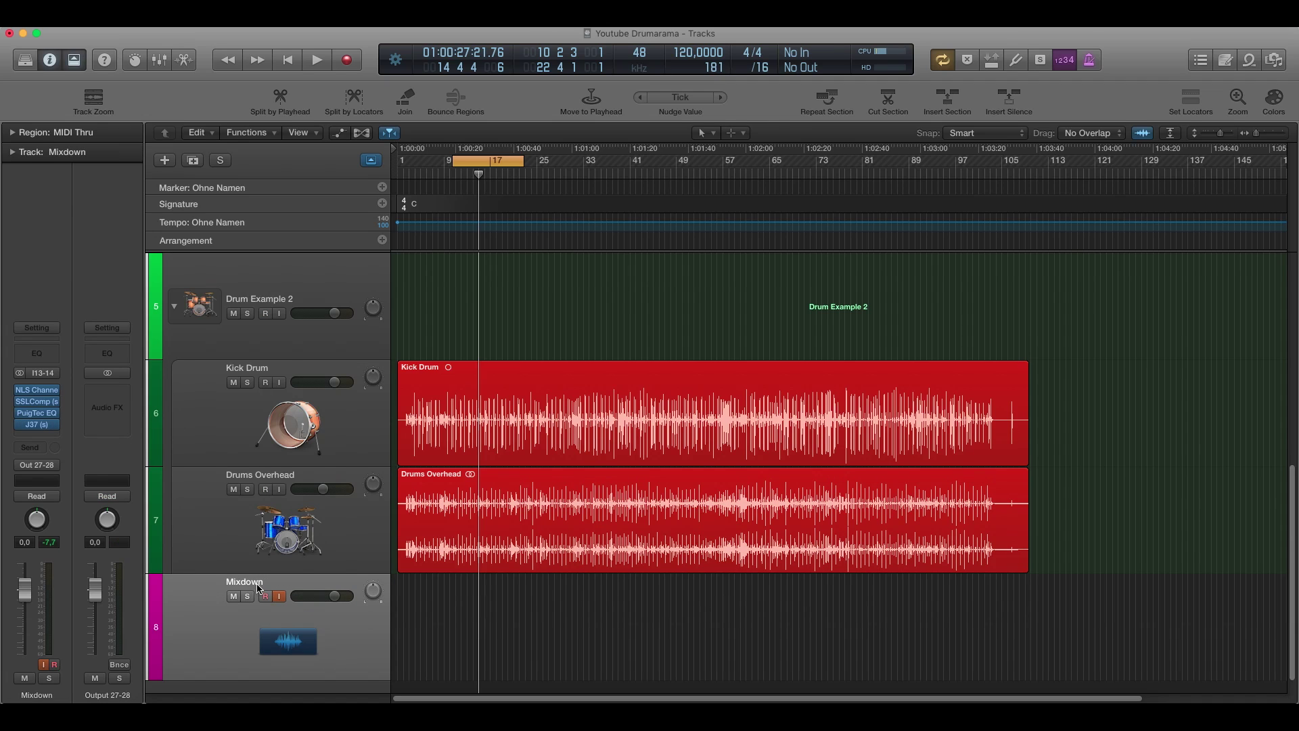
left_click(40, 391)
left_click(42, 65)
left_click(38, 407)
left_click_drag(122, 67, 227, 81)
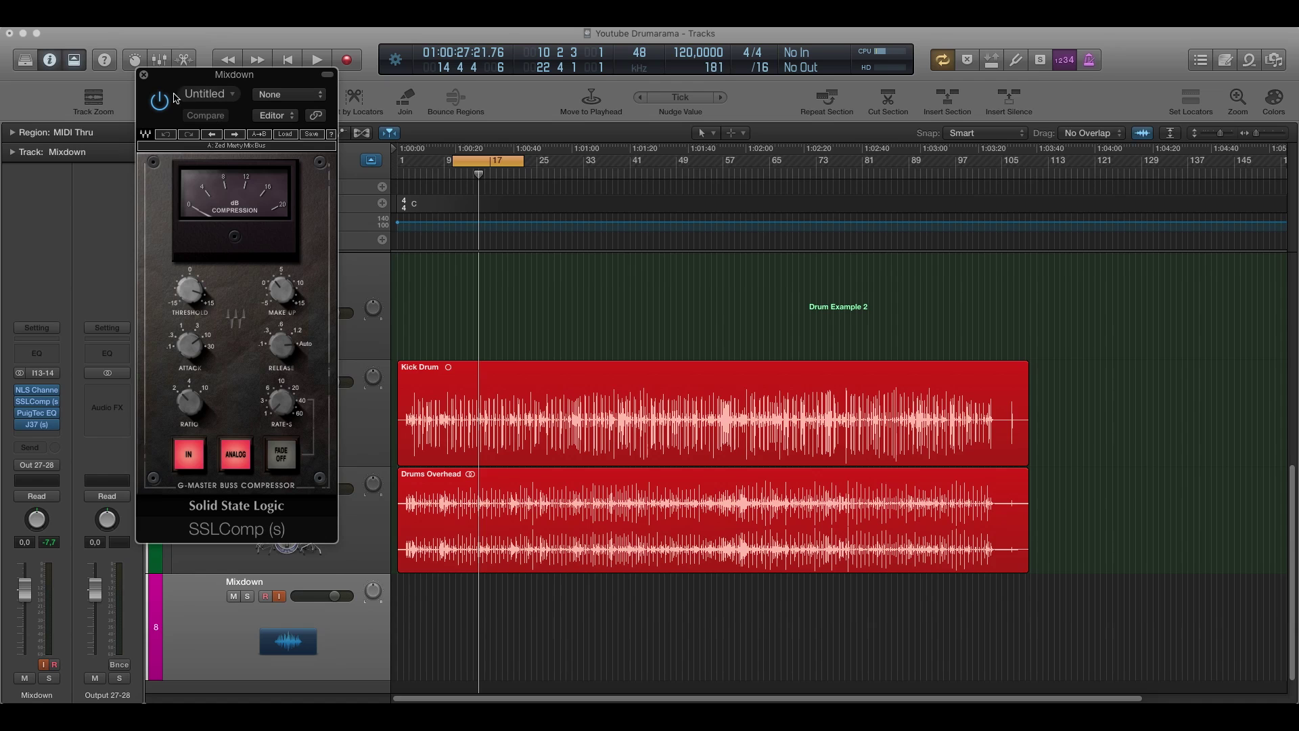
left_click(144, 77)
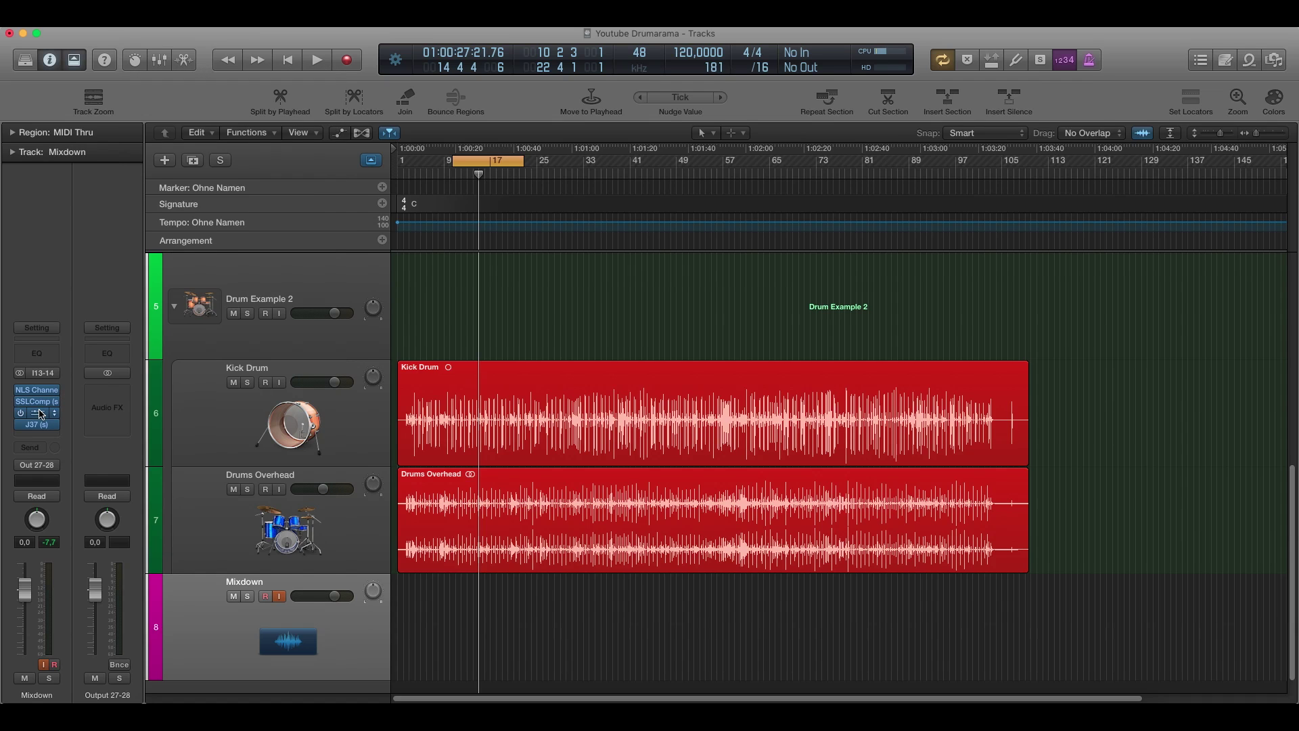
- Examine Mixdown's PuigTec EQP1A and J37 plug-ins over the arrangement, closing each window
left_click(36, 412)
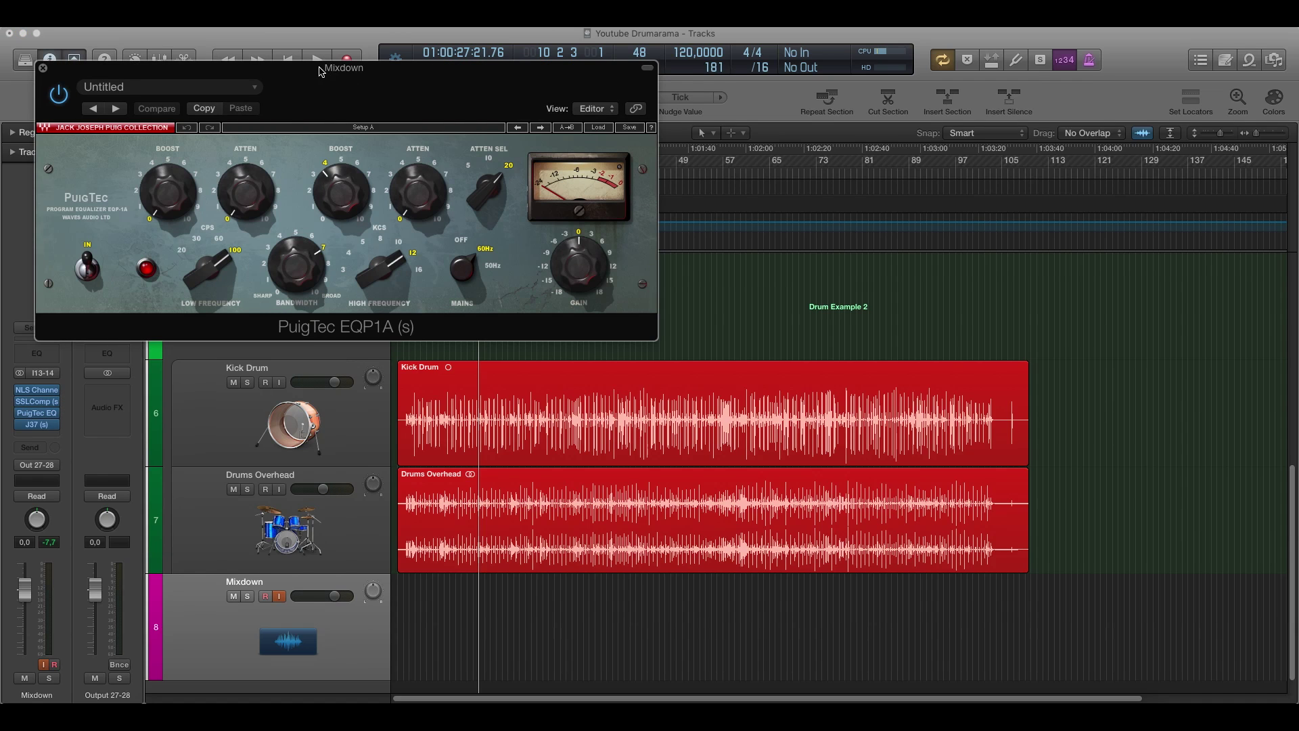
left_click_drag(321, 71, 617, 168)
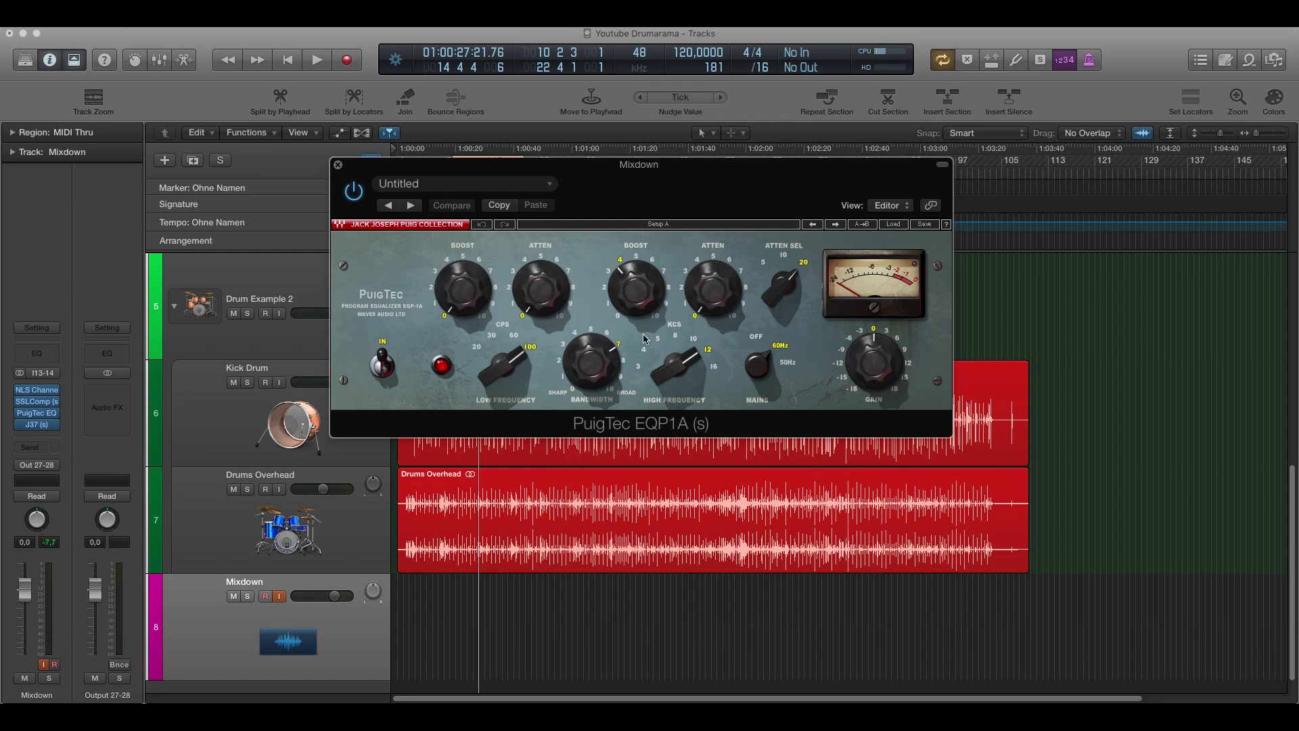
left_click(339, 166)
left_click(36, 424)
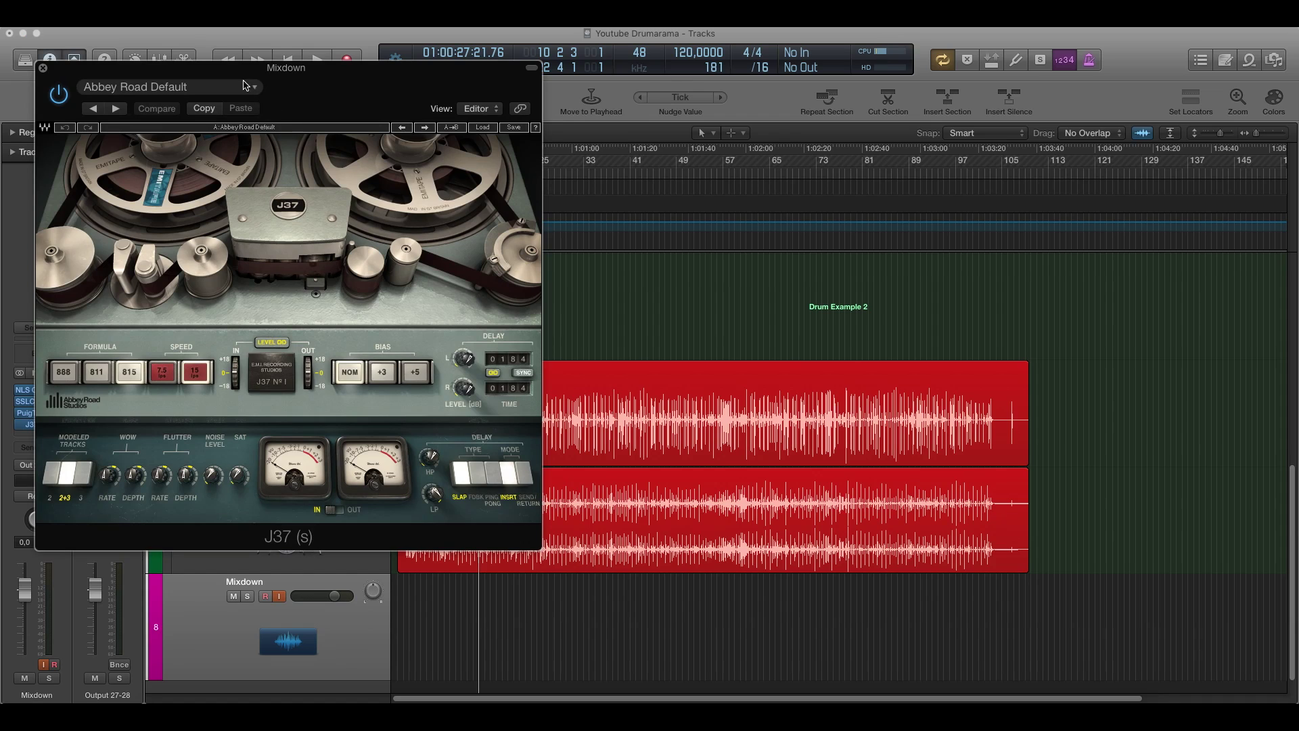
left_click_drag(241, 74, 920, 114)
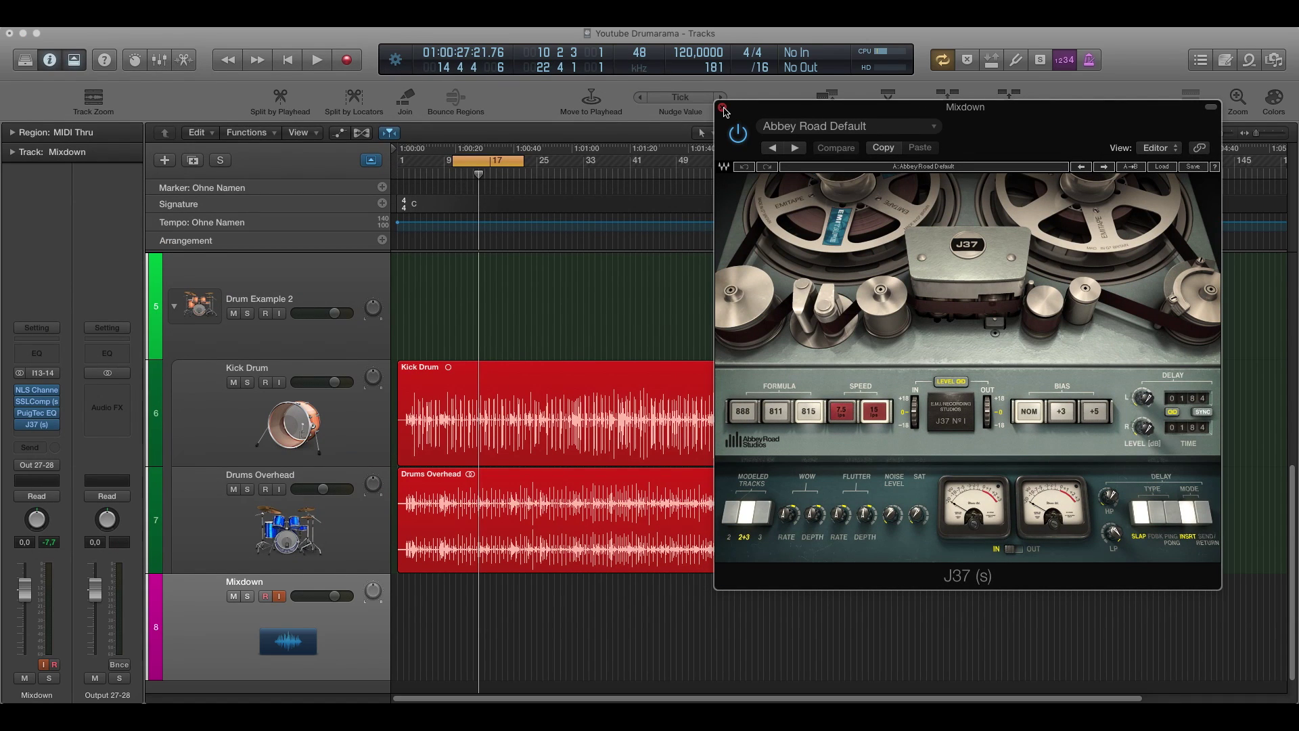
left_click(724, 110)
scroll(338, 406, "up", 1)
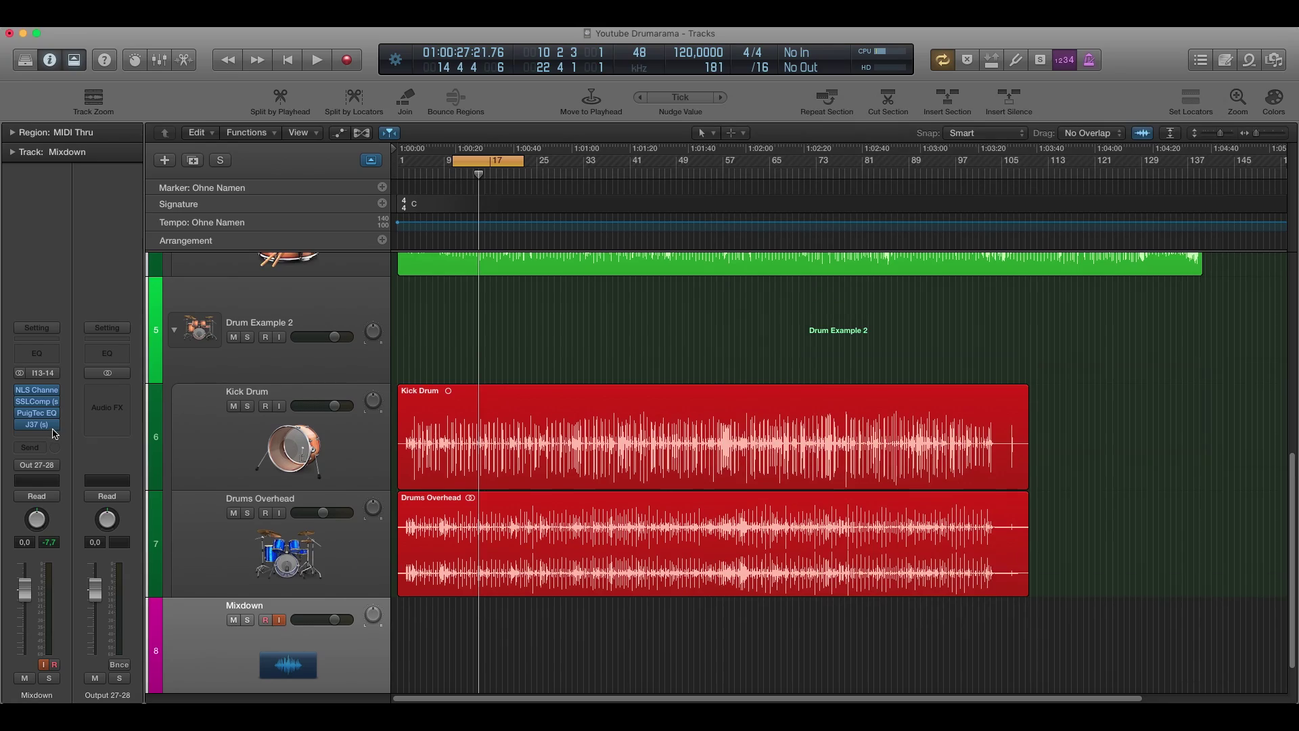